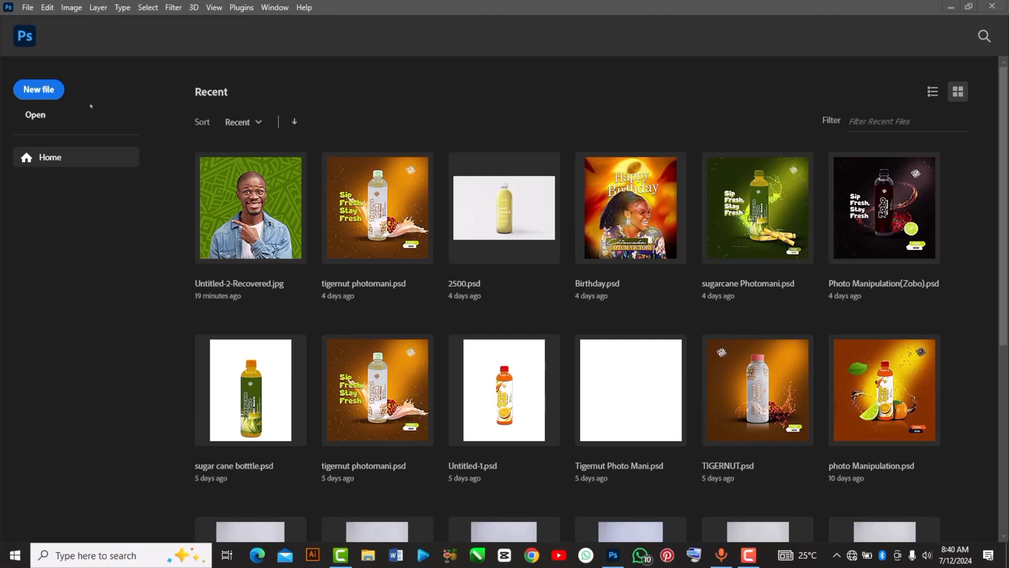
# - Open the image Untitled-2-Recovered.jpg from the Desktop folder
pyautogui.click(44, 120)
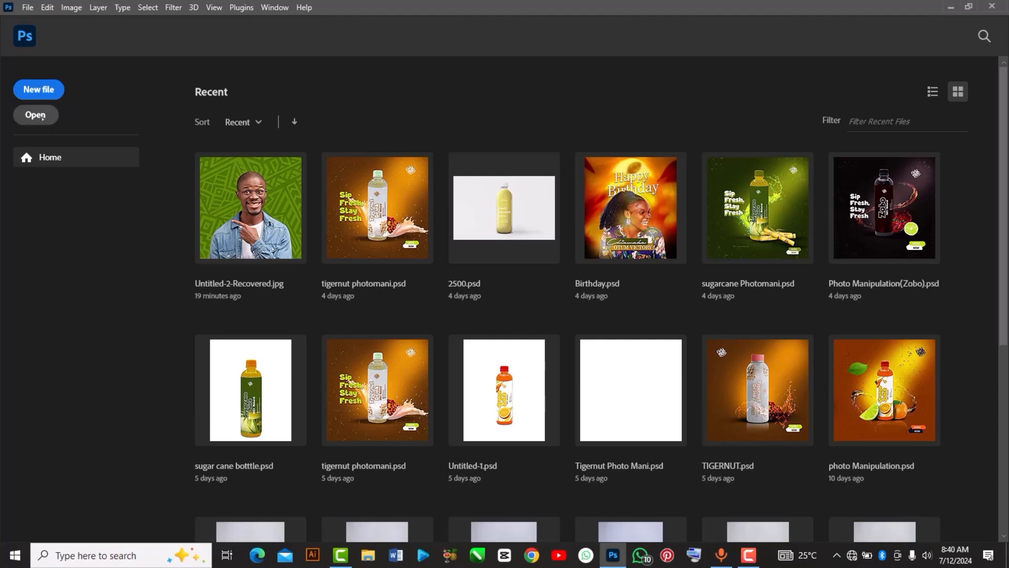
pyautogui.scroll(-3, 289, 128)
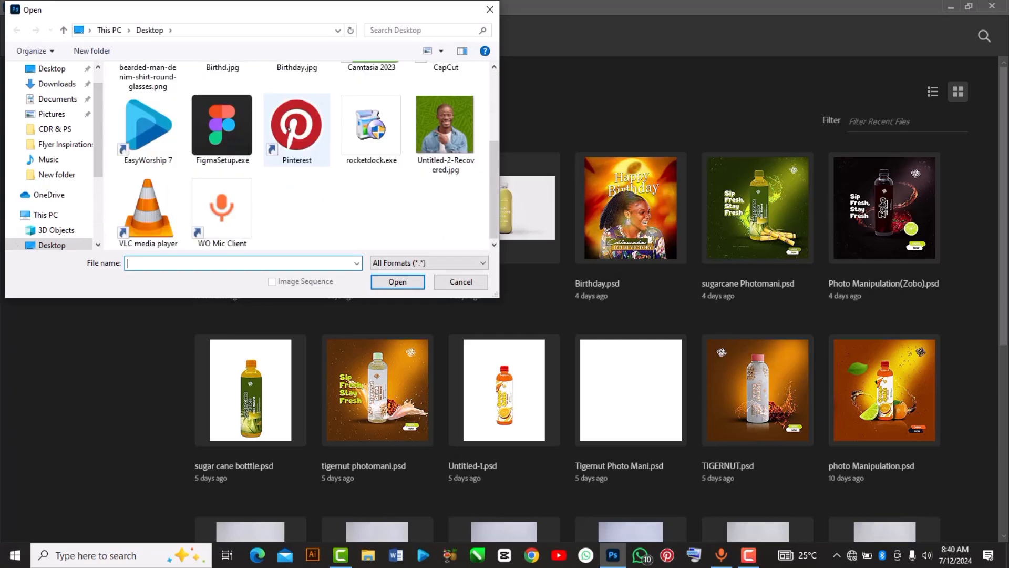
pyautogui.click(430, 138)
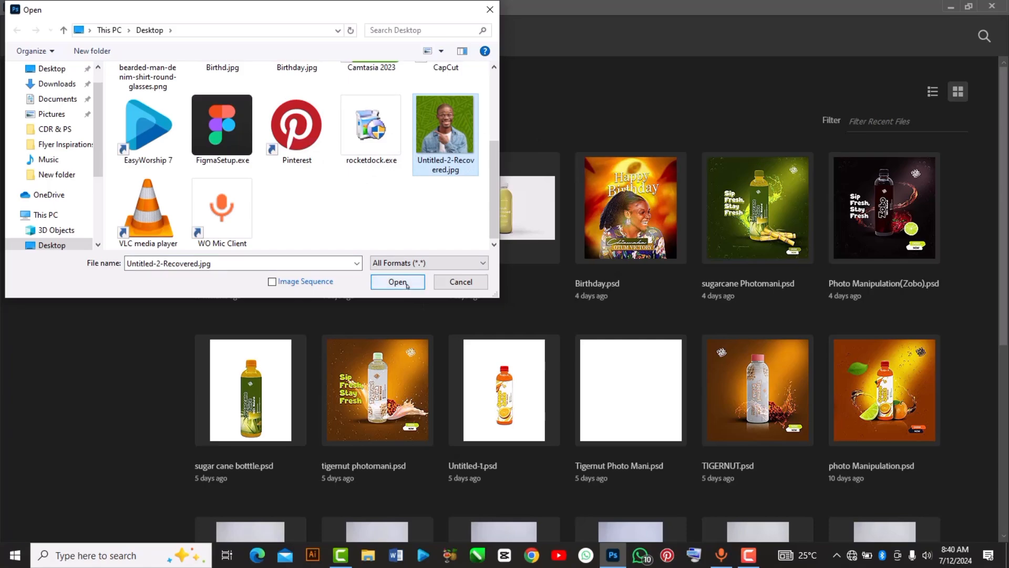
pyautogui.click(398, 282)
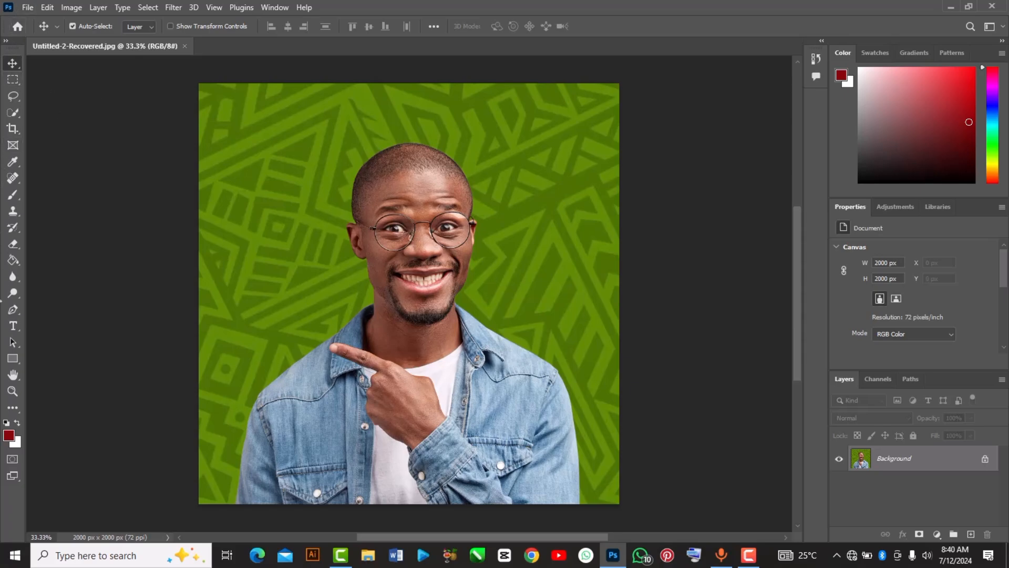
# - Expand the toolbar to two columns and collapse it back to a single column
pyautogui.click(12, 408)
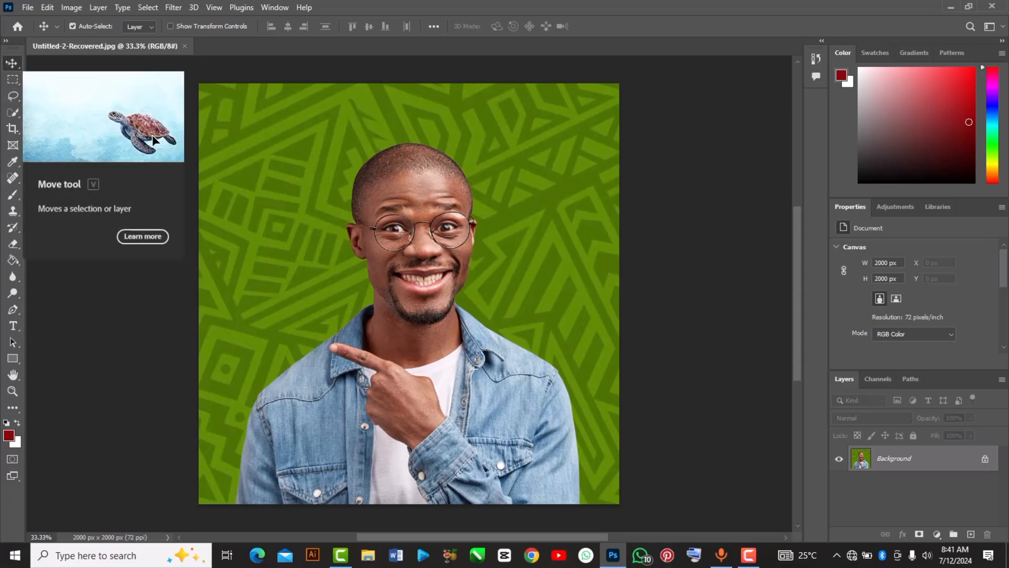
pyautogui.click(6, 41)
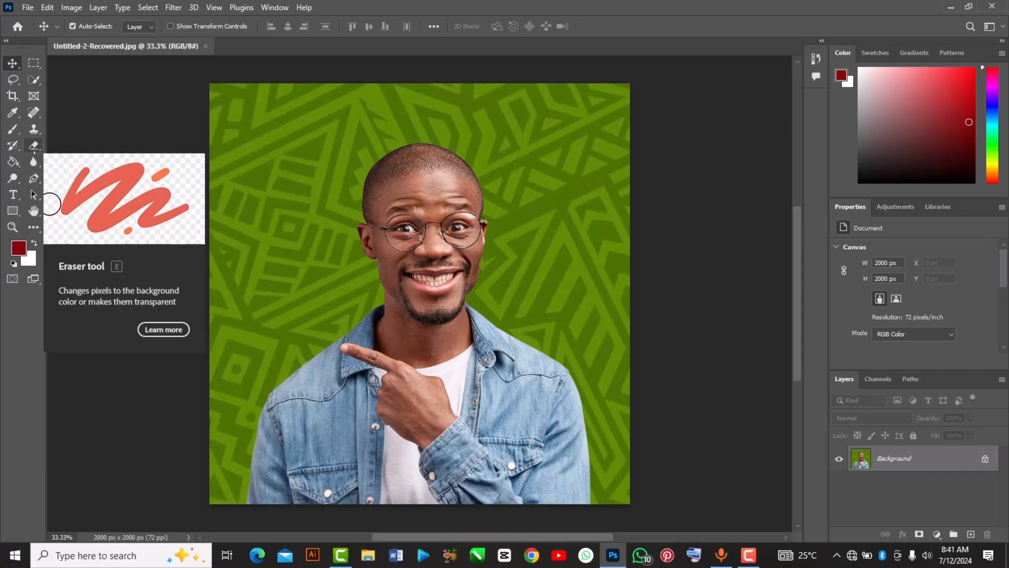
pyautogui.click(6, 40)
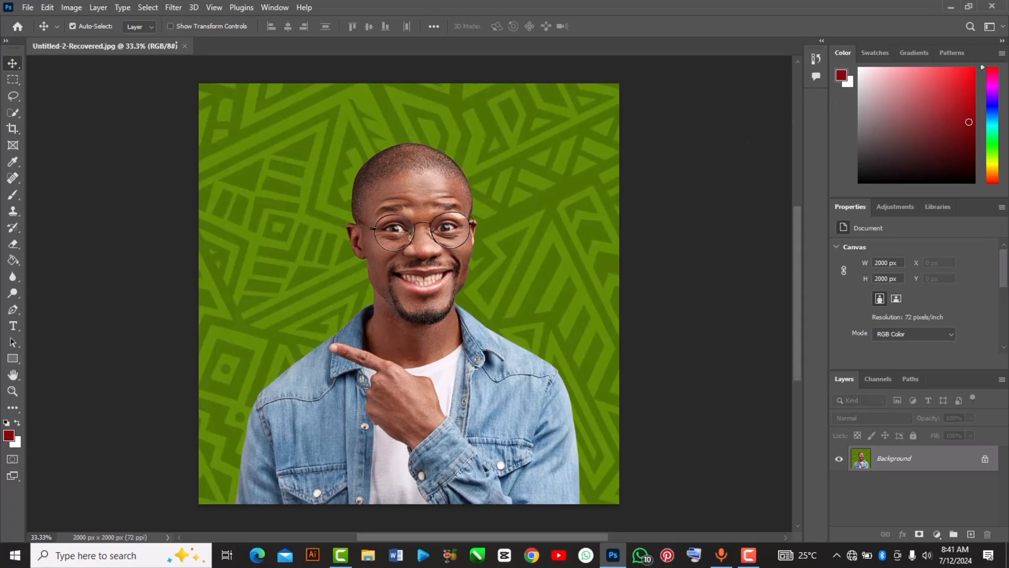
pyautogui.click(270, 8)
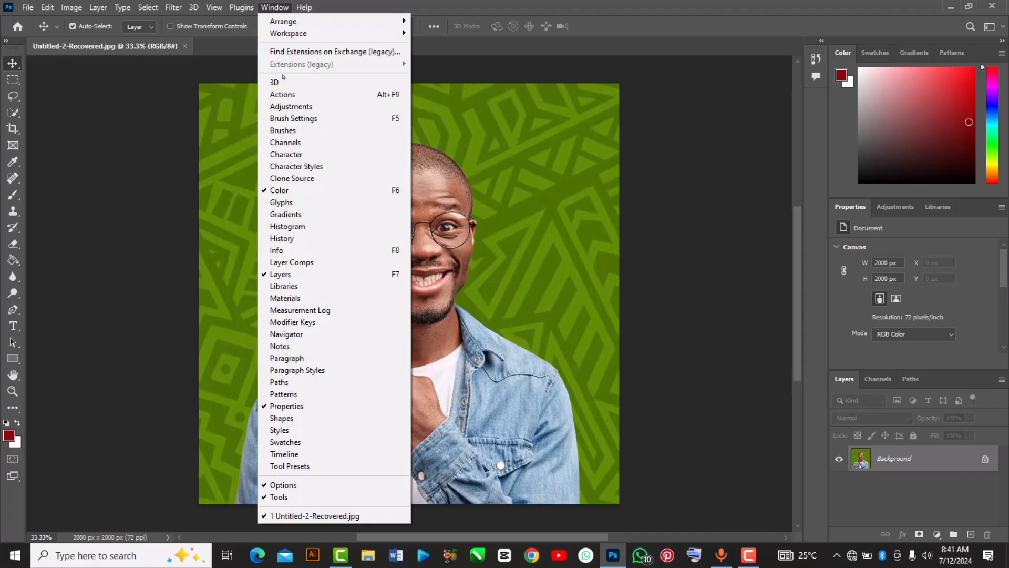
pyautogui.moveTo(304, 34)
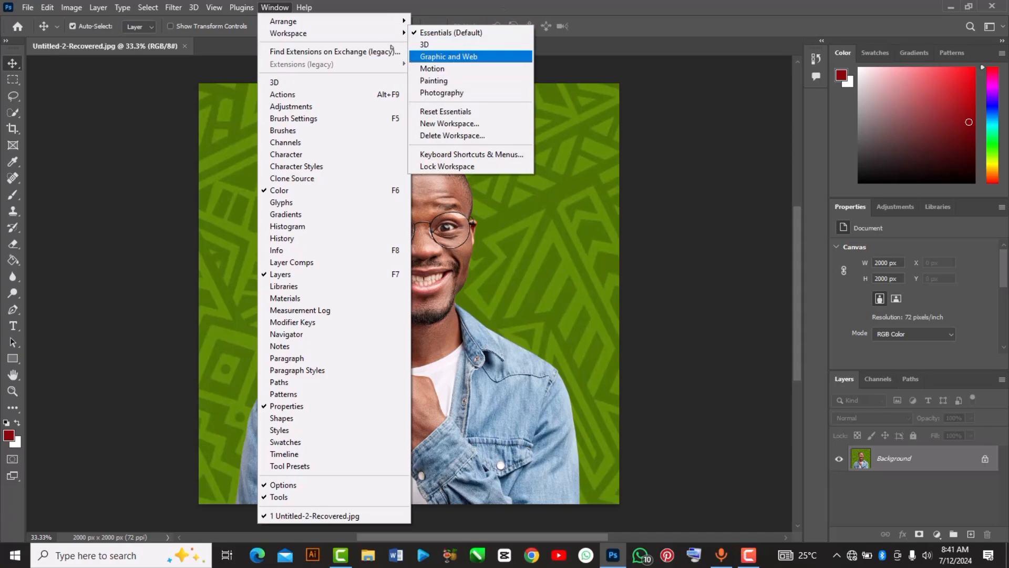
pyautogui.click(167, 80)
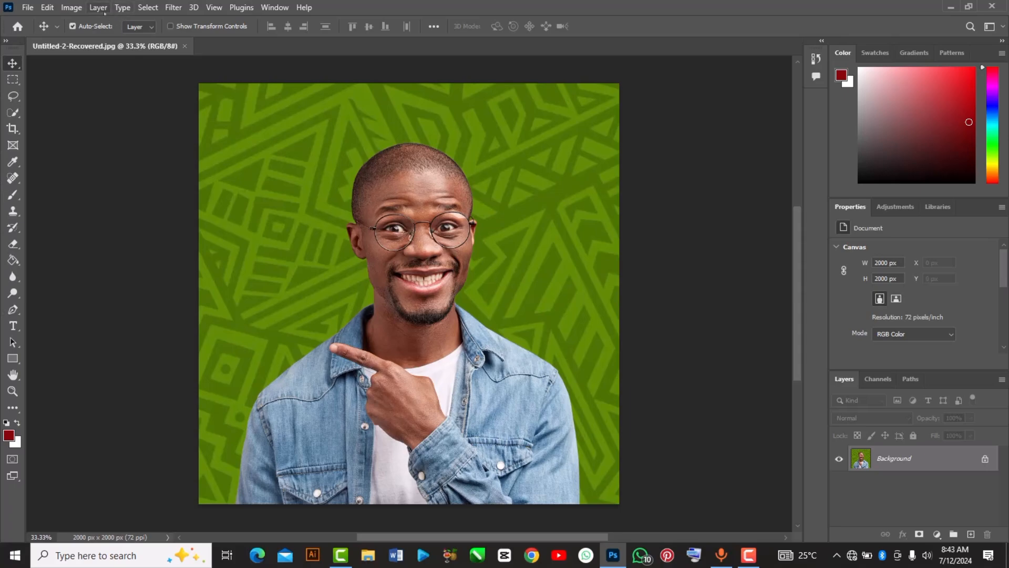
pyautogui.click(71, 8)
pyautogui.moveTo(47, 8)
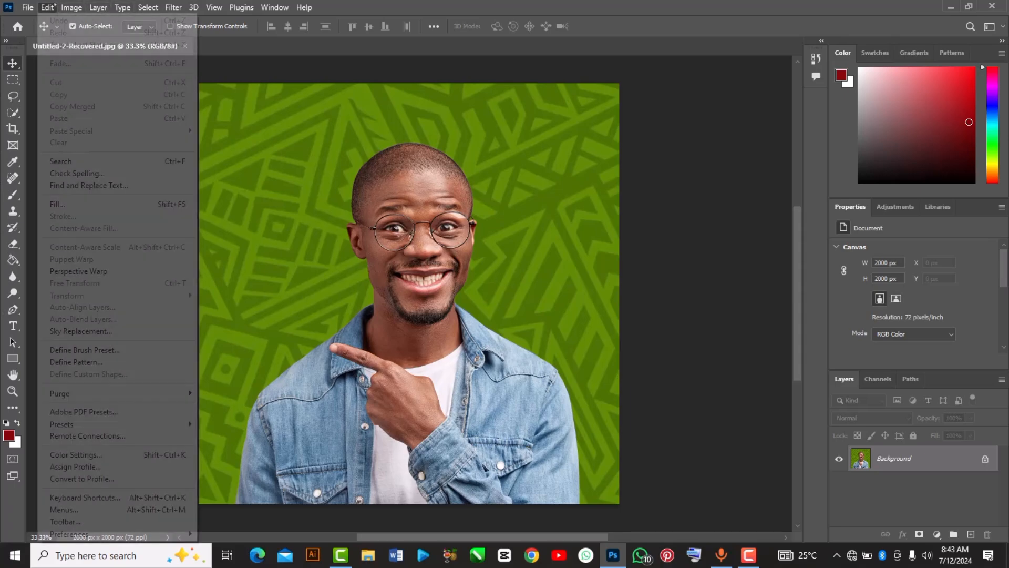
pyautogui.click(28, 7)
pyautogui.click(48, 8)
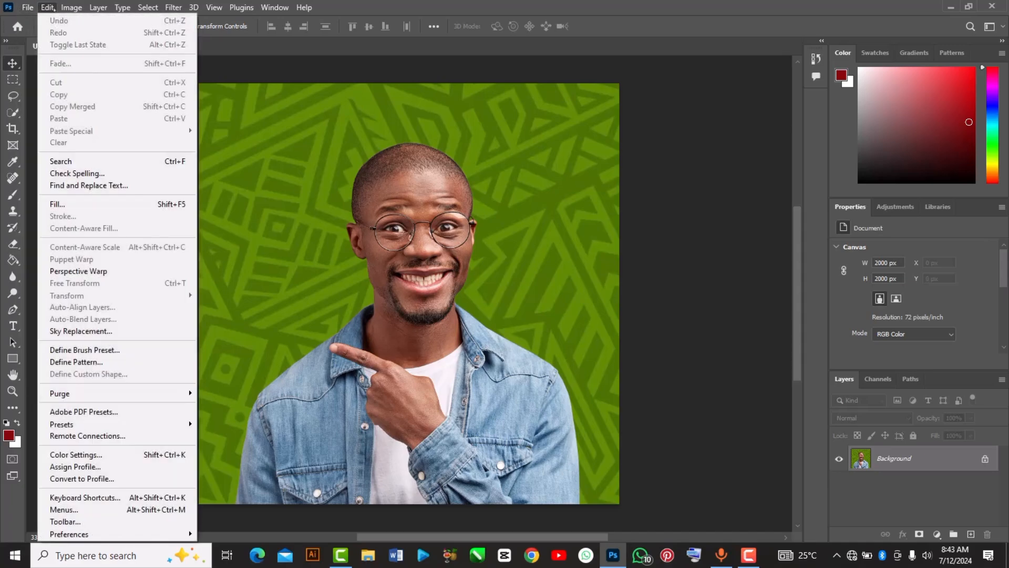
pyautogui.moveTo(71, 7)
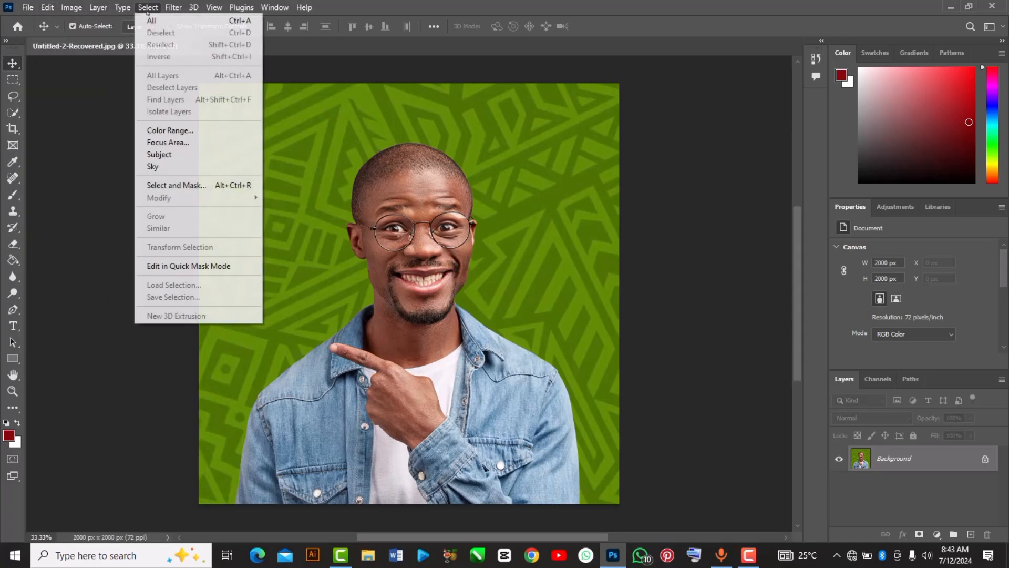
pyautogui.moveTo(170, 10)
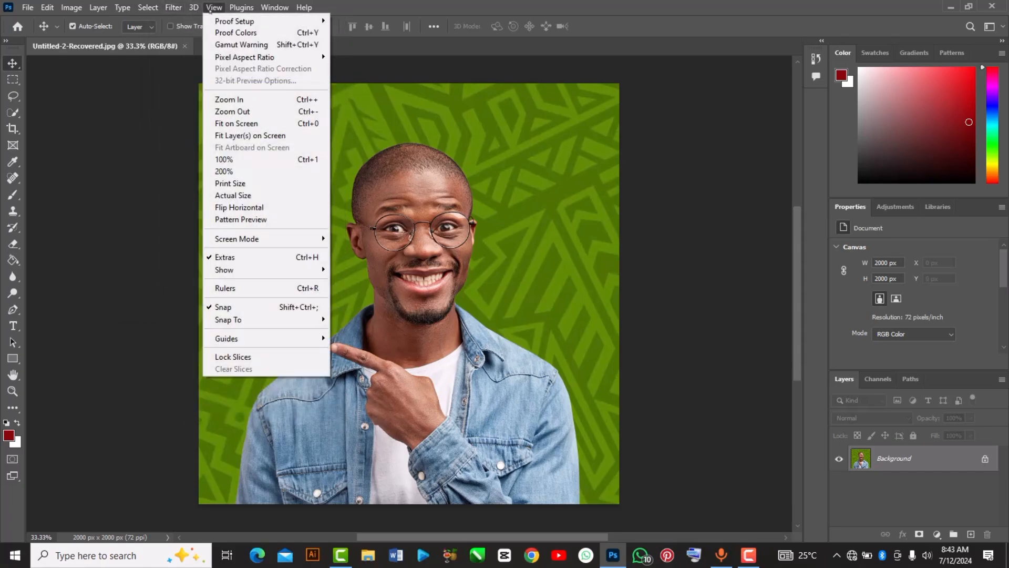
pyautogui.moveTo(284, 17)
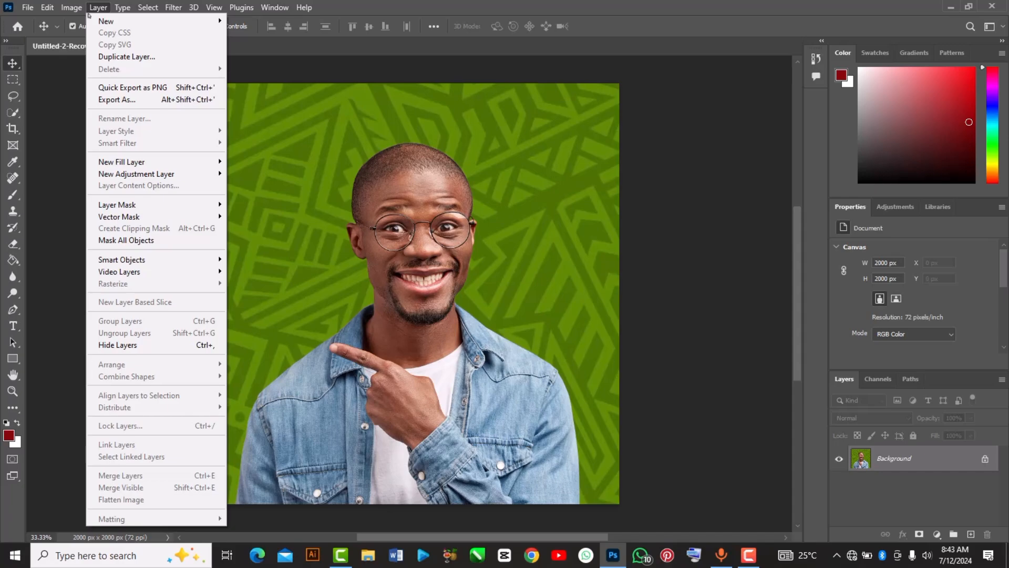
# - Apply a Brightness/Contrast adjustment to the Background layer with brightness 17 and contrast 50
pyautogui.click(72, 7)
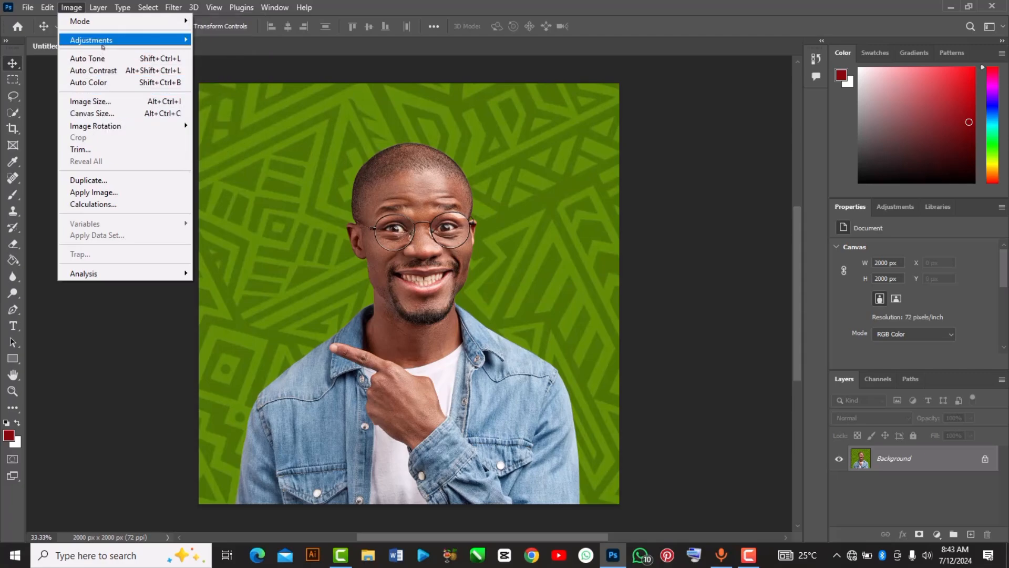
pyautogui.moveTo(107, 41)
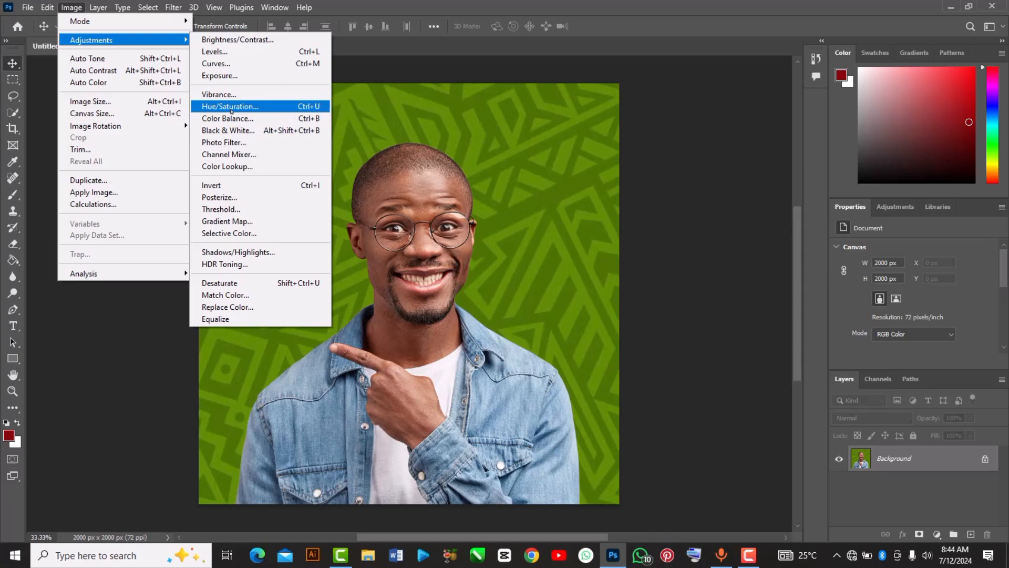
pyautogui.click(283, 38)
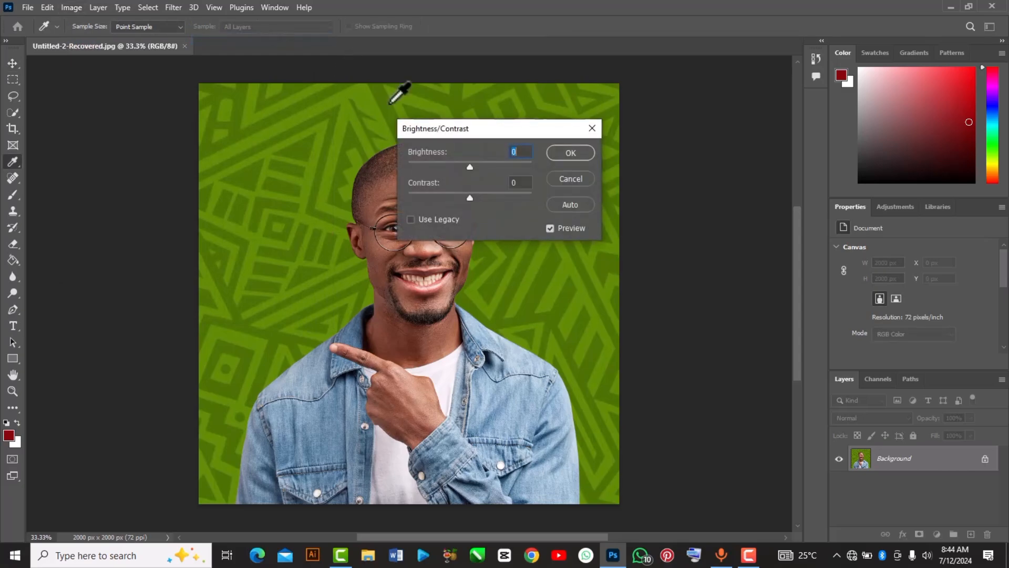
pyautogui.moveTo(504, 132); pyautogui.dragTo(625, 165)
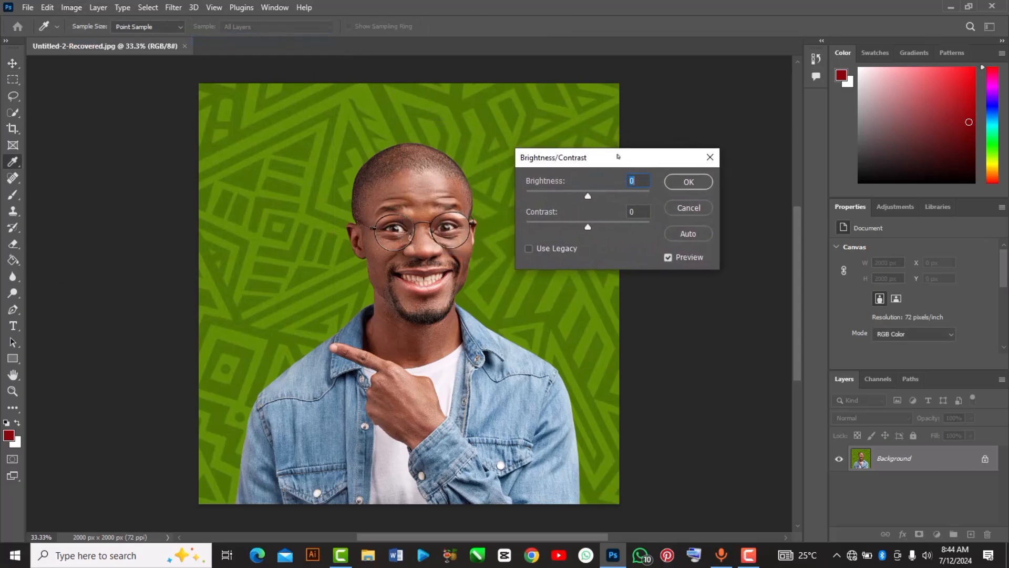
pyautogui.moveTo(583, 199); pyautogui.dragTo(604, 206)
pyautogui.moveTo(596, 205); pyautogui.dragTo(622, 233)
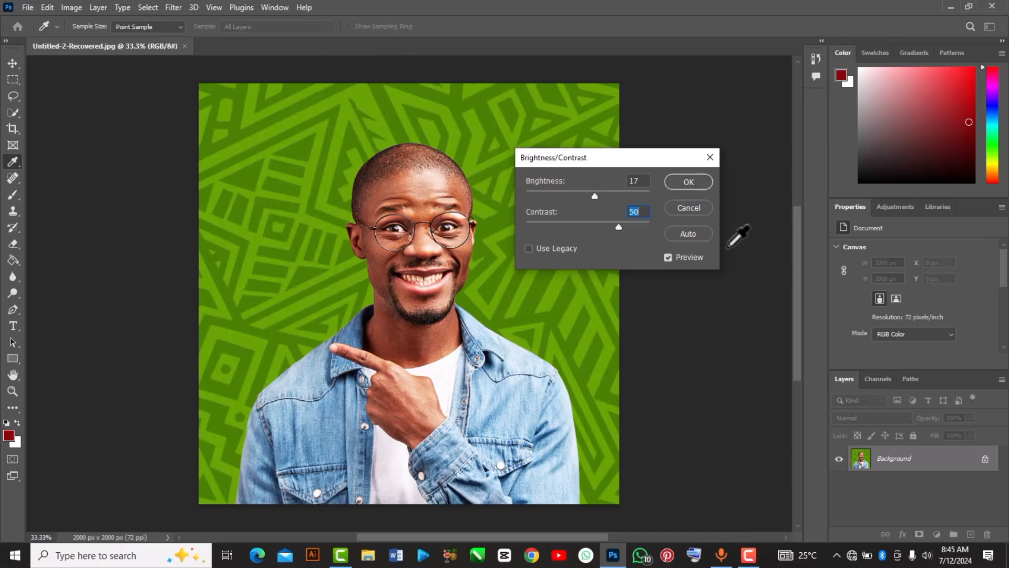
pyautogui.click(689, 181)
# - Try a Hue/Saturation adjustment on the image with hue -33, saturation +14 and lightness -15
pyautogui.click(72, 7)
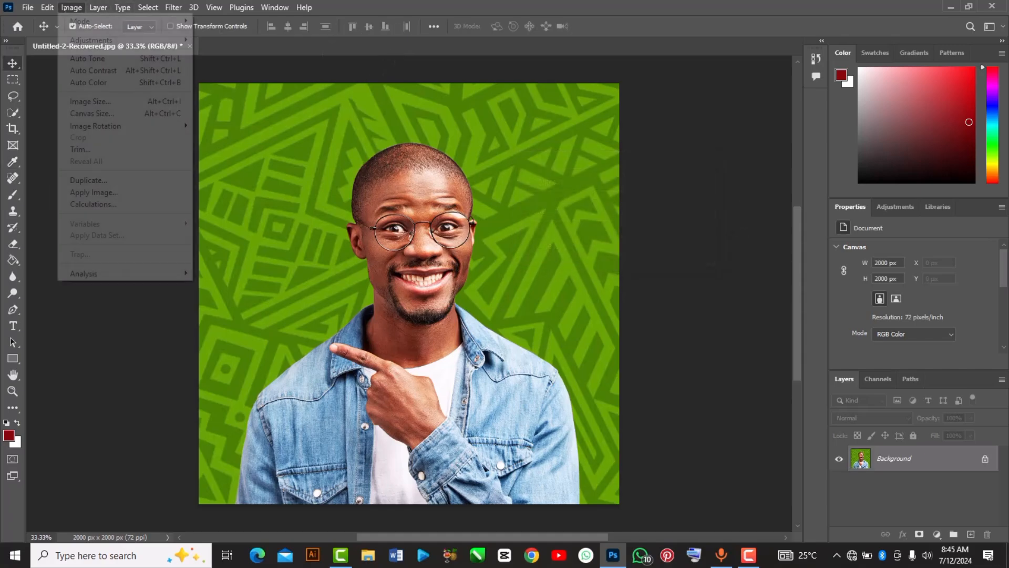
pyautogui.moveTo(93, 40)
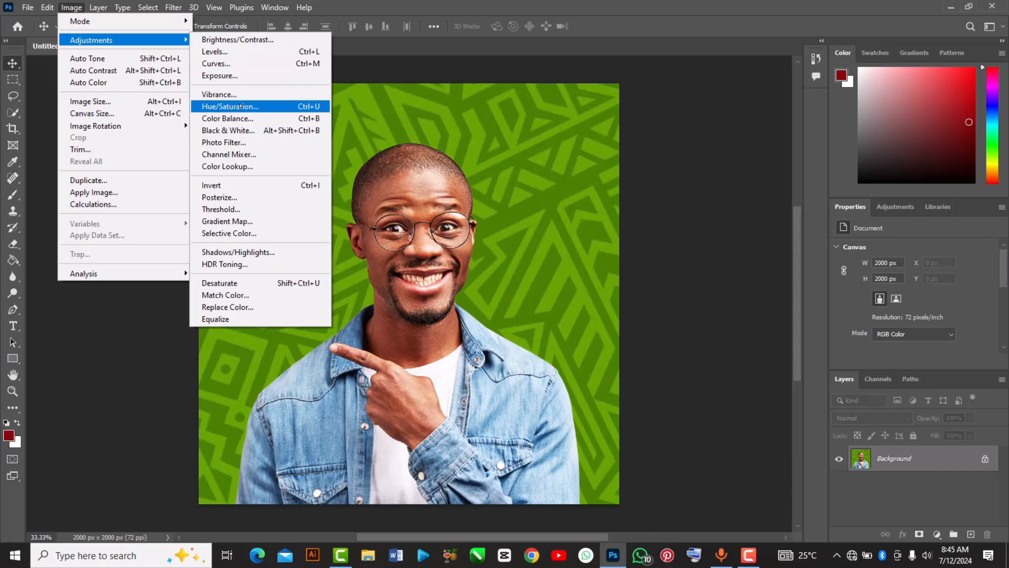
pyautogui.click(240, 106)
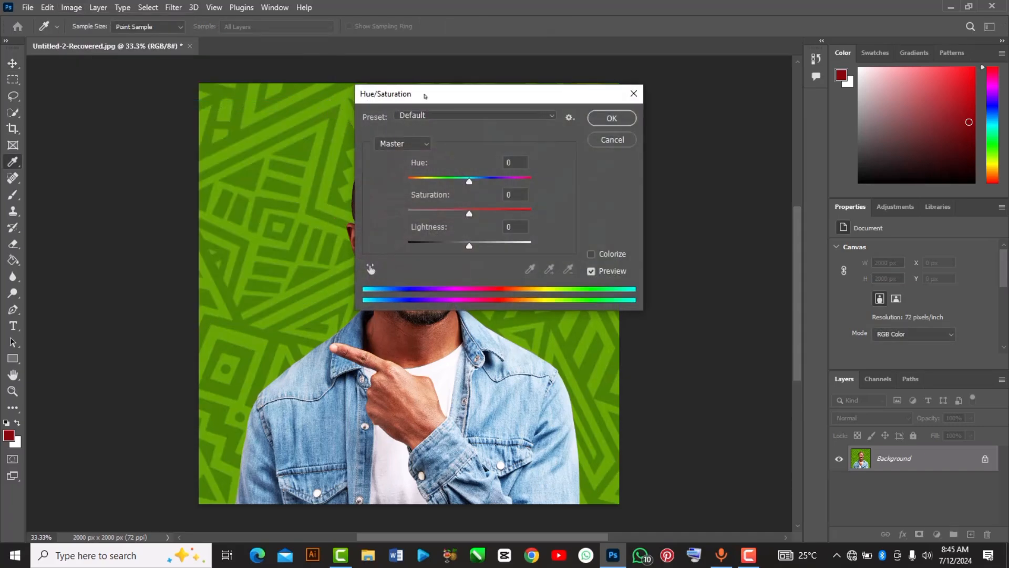
pyautogui.moveTo(425, 96); pyautogui.dragTo(545, 109)
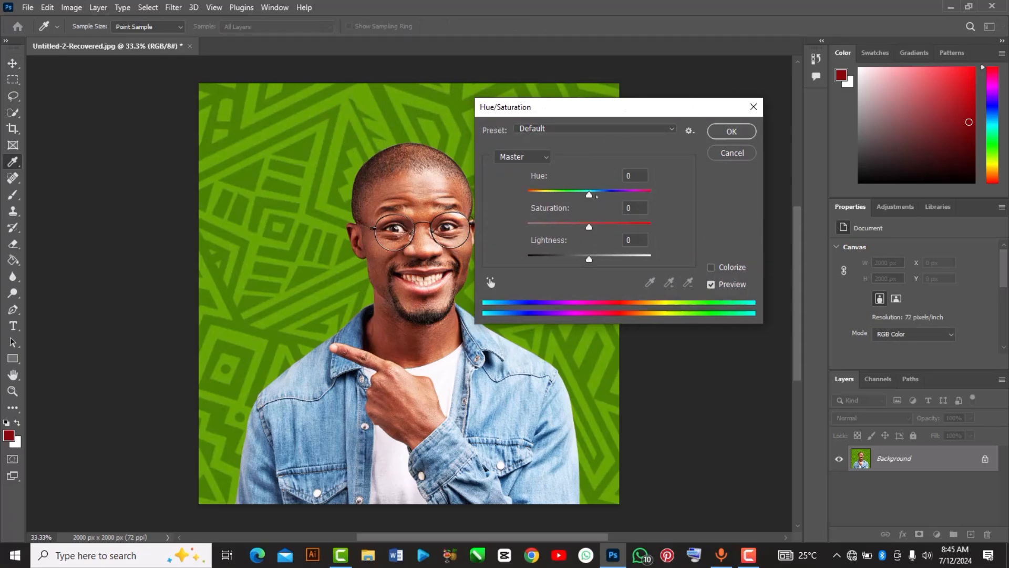
pyautogui.moveTo(589, 194); pyautogui.dragTo(580, 259)
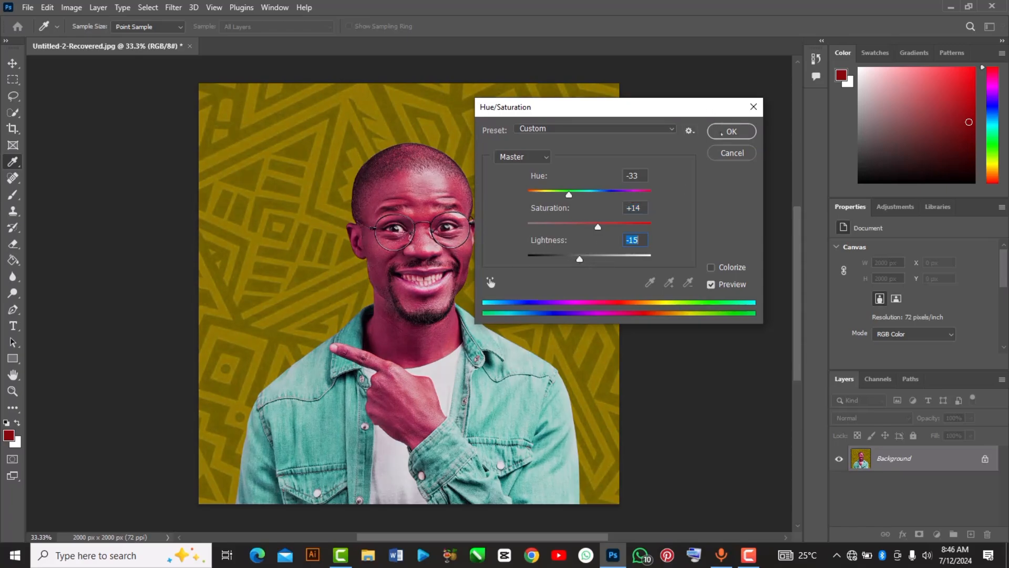
pyautogui.click(731, 153)
pyautogui.press('v')
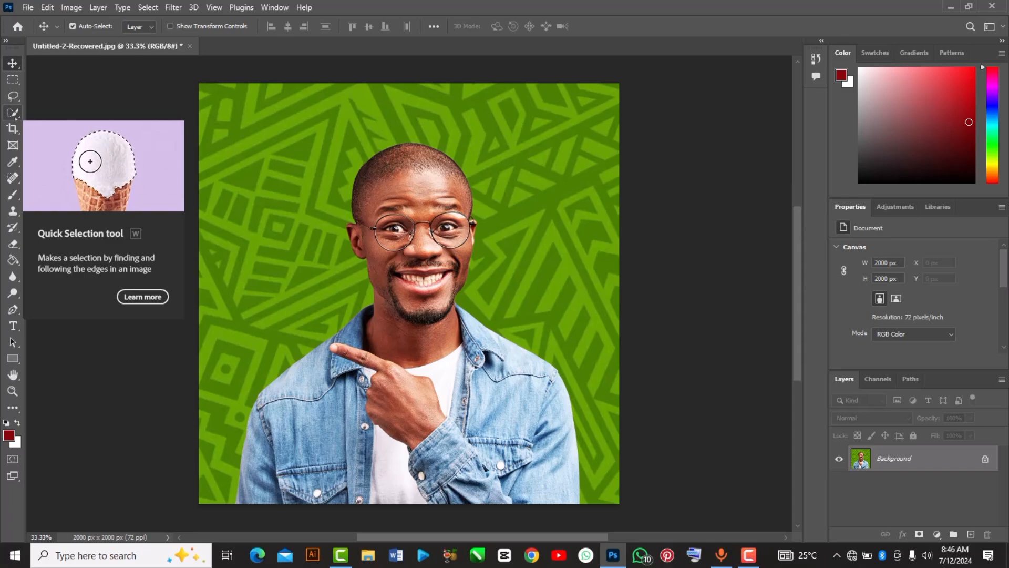
# - Cut the man onto a new layer using Select Subject and Layer Via Cut, and hide the Background layer
pyautogui.click(13, 113)
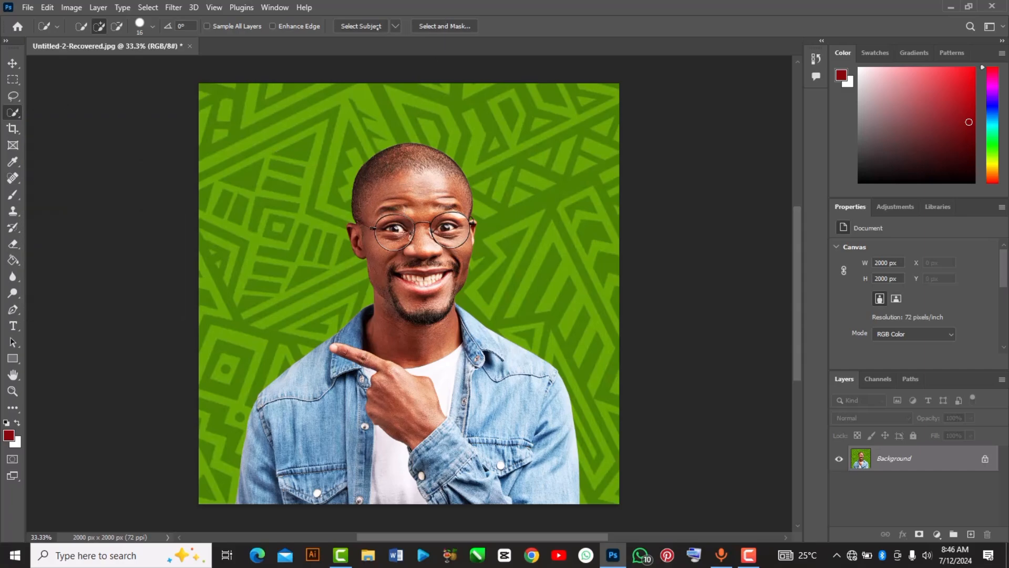
pyautogui.moveTo(421, 185)
pyautogui.mouseDown()
pyautogui.moveTo(415, 170)
pyautogui.moveTo(398, 230)
pyautogui.moveTo(425, 286)
pyautogui.moveTo(419, 364)
pyautogui.mouseUp()
pyautogui.hotkey('ctrl', 'd')
pyautogui.click(368, 26)
pyautogui.rightClick(438, 225)
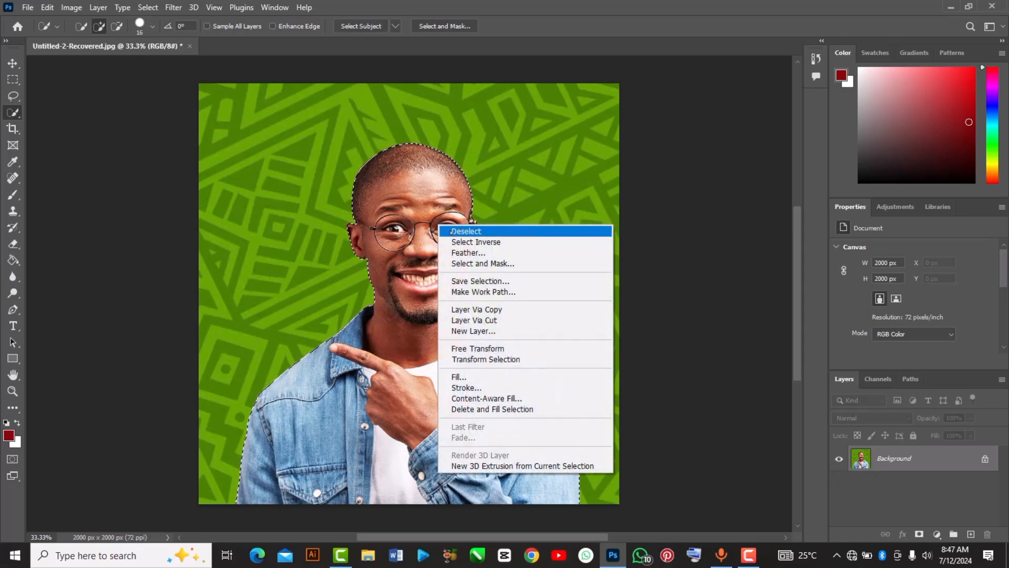
pyautogui.click(481, 320)
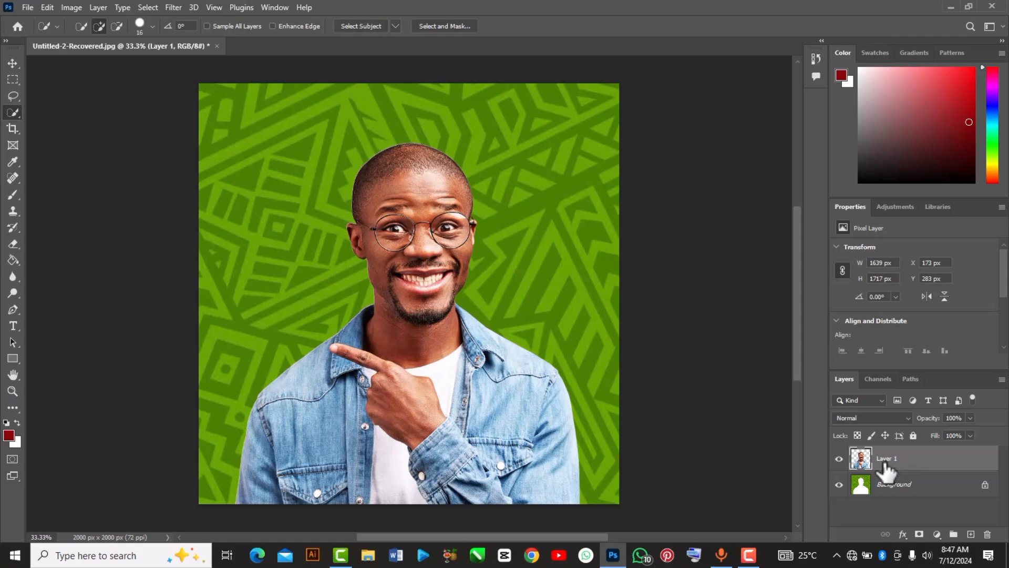
pyautogui.click(839, 485)
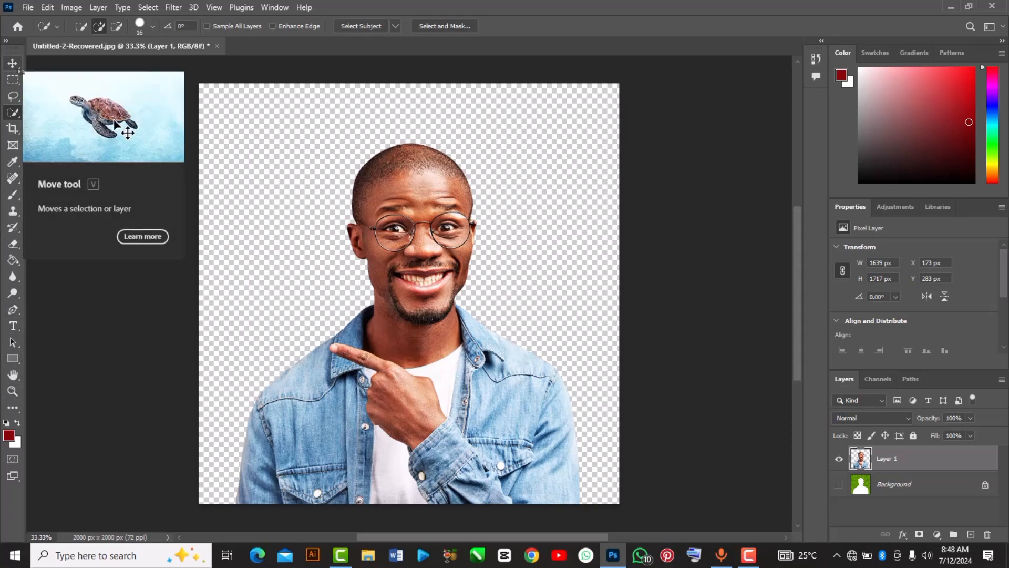
pyautogui.click(13, 63)
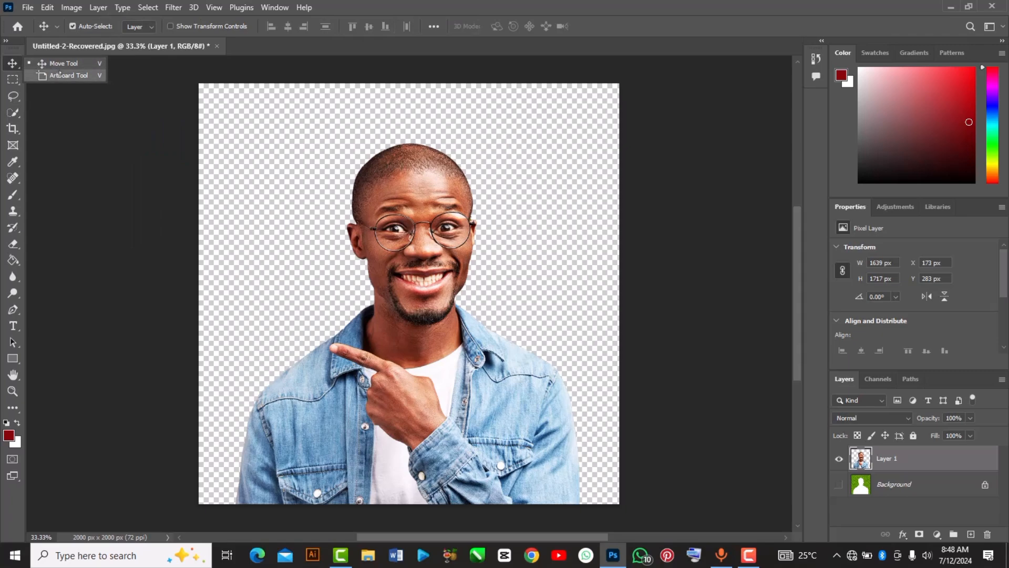
pyautogui.click(13, 79)
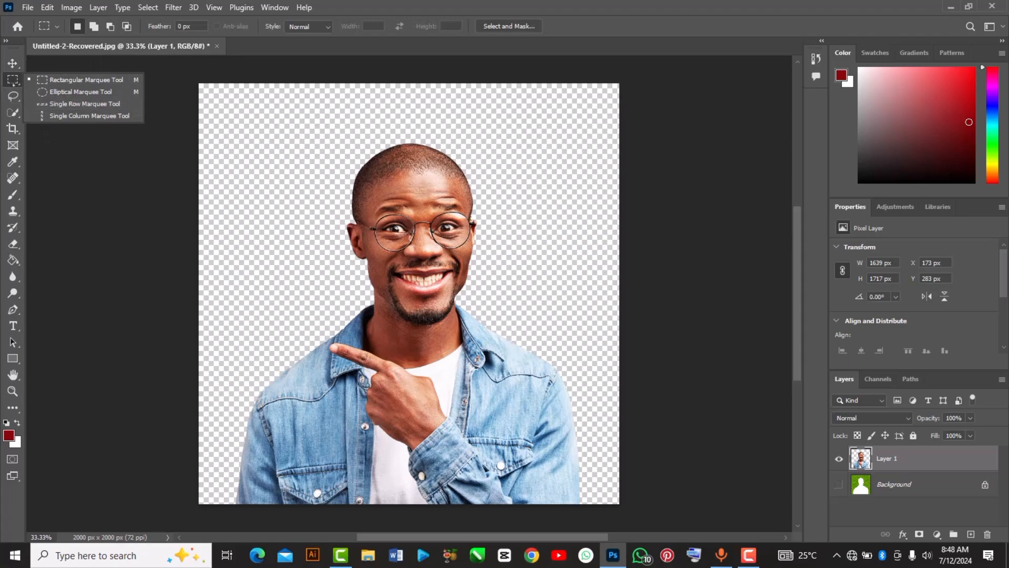
pyautogui.click(34, 81)
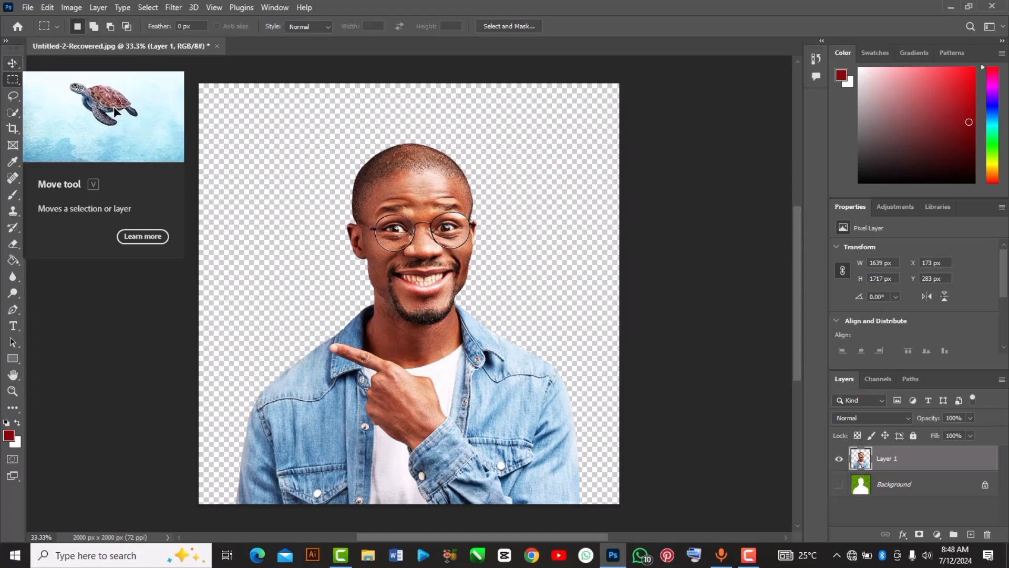
pyautogui.click(12, 63)
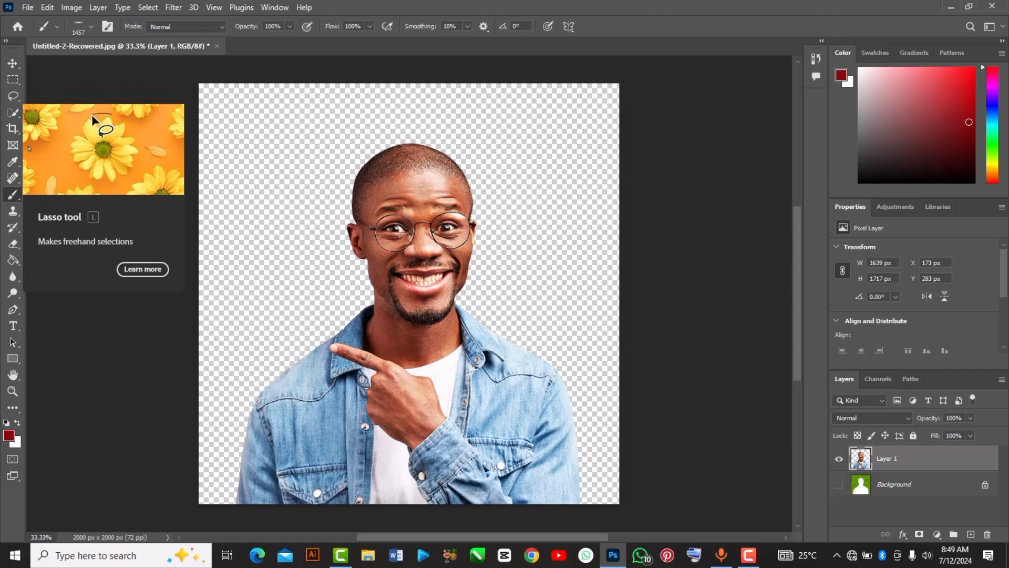
pyautogui.press('p')
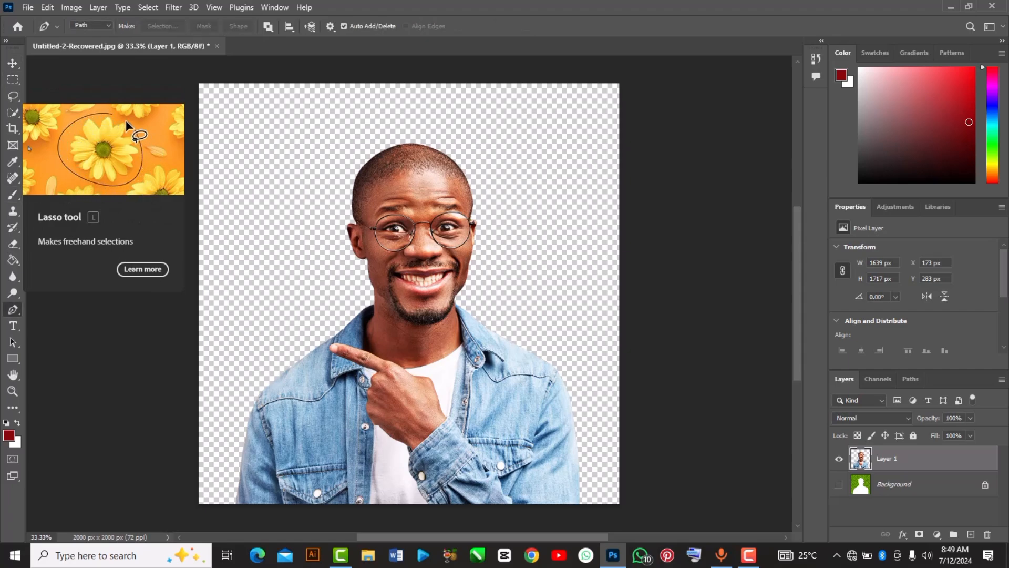
# - Place a single Pen tool anchor point beside the canvas, switch to the Move tool and deselect Layer 1
pyautogui.click(133, 319)
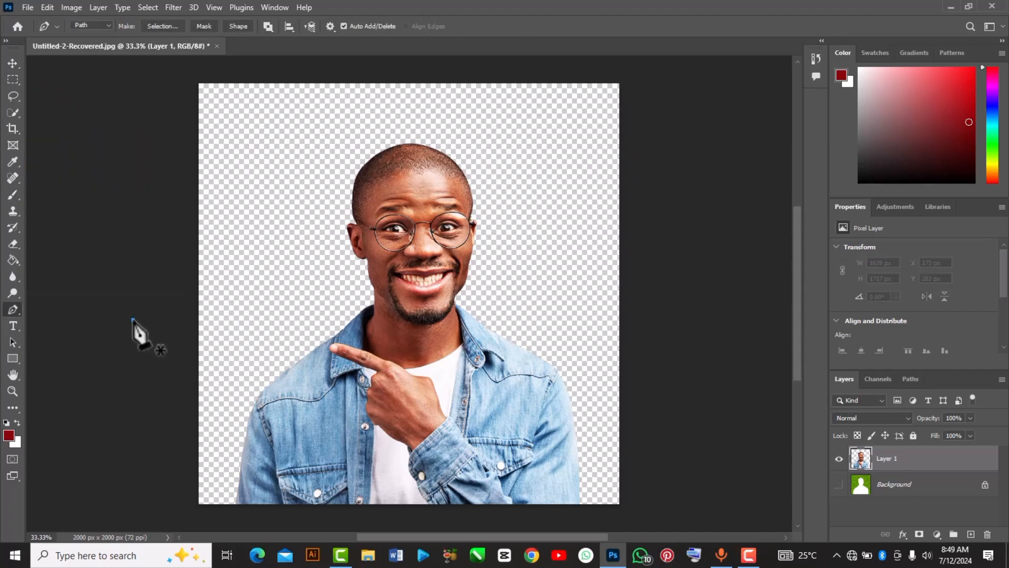
pyautogui.click(12, 63)
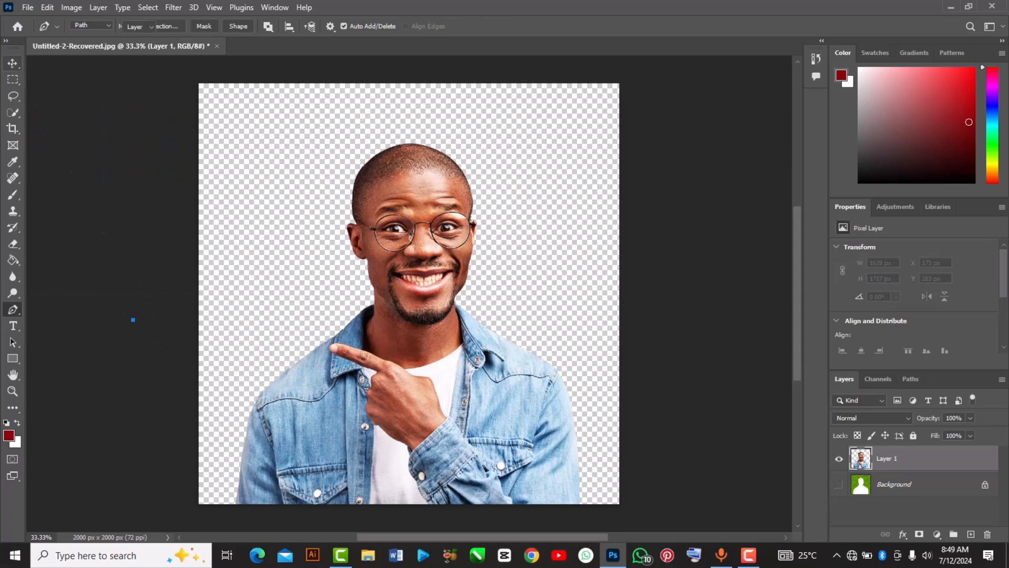
pyautogui.click(162, 380)
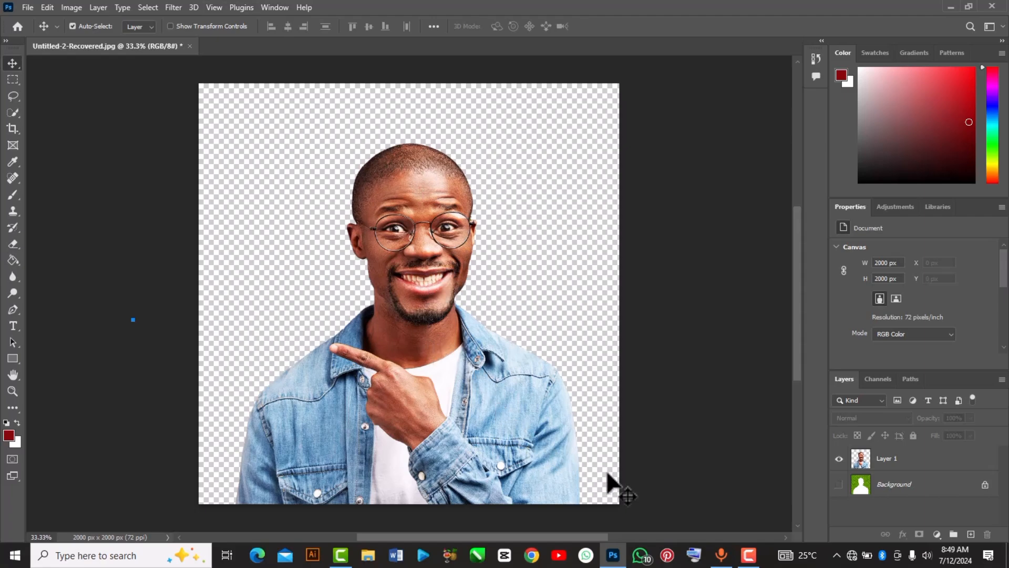
# - Compare the Background and Layer 1 contents by toggling each layer's visibility, leaving both layers shown
pyautogui.click(839, 484)
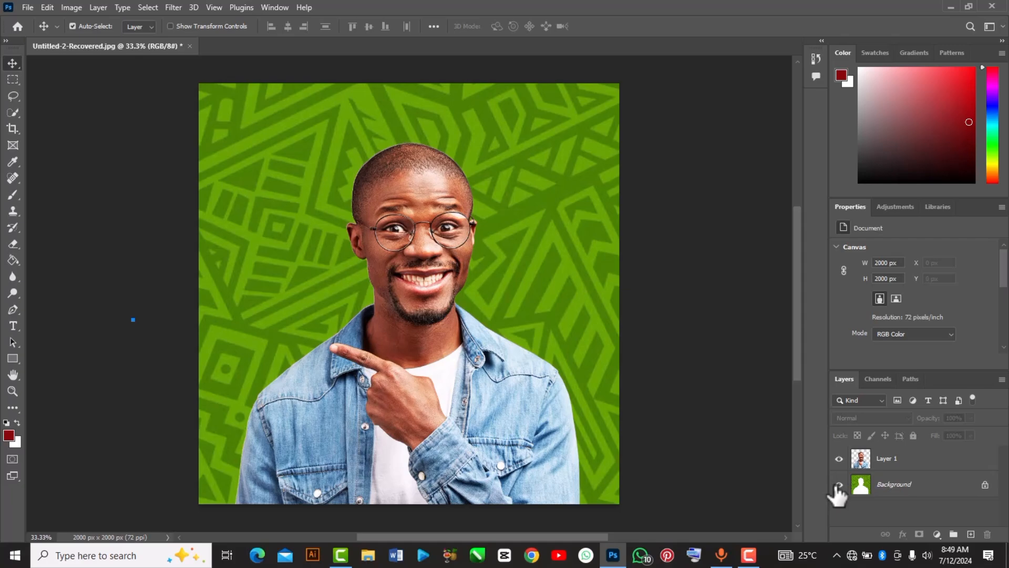
pyautogui.click(839, 484)
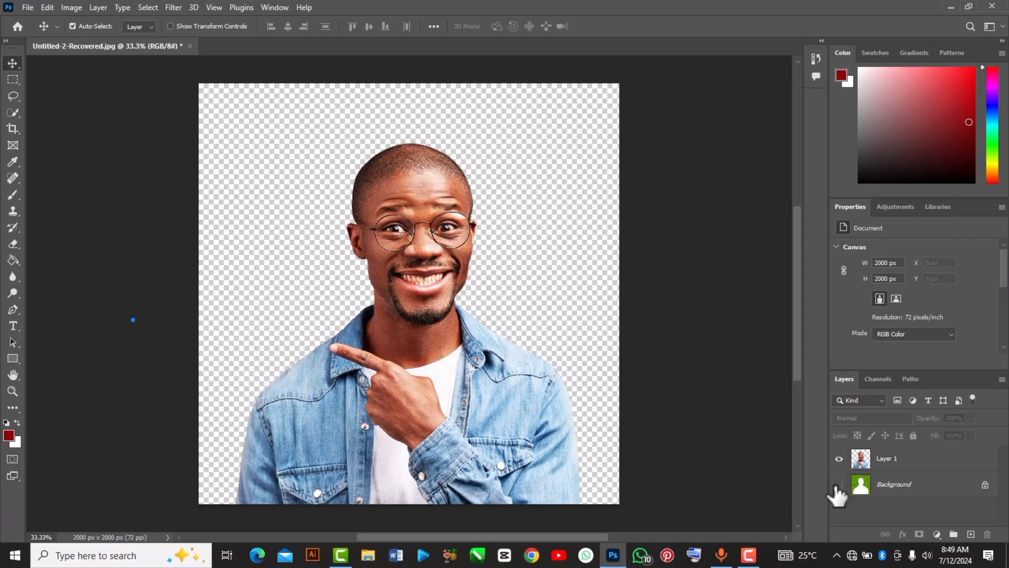
pyautogui.click(839, 484)
pyautogui.click(840, 459)
pyautogui.click(839, 459)
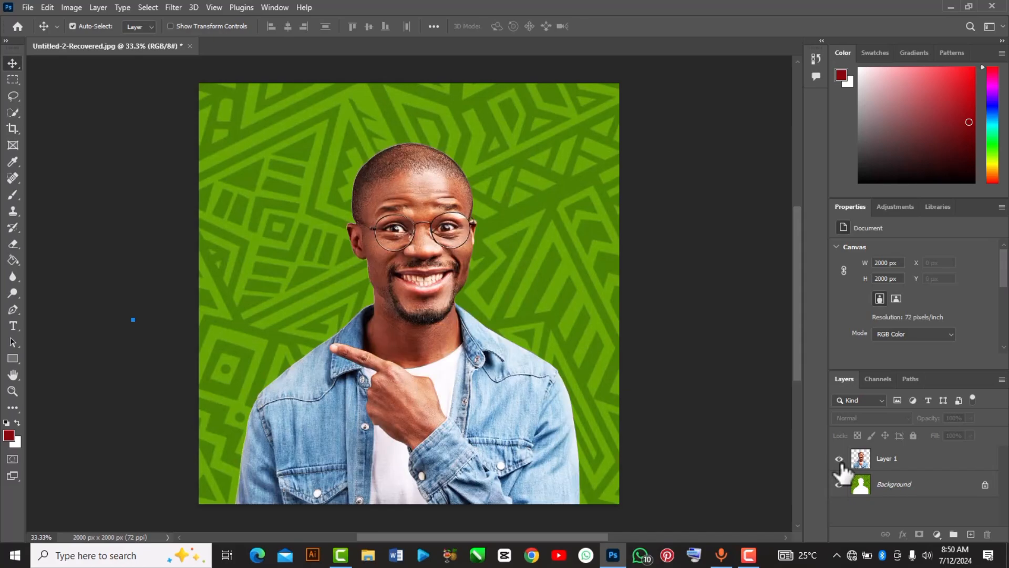
pyautogui.click(839, 459)
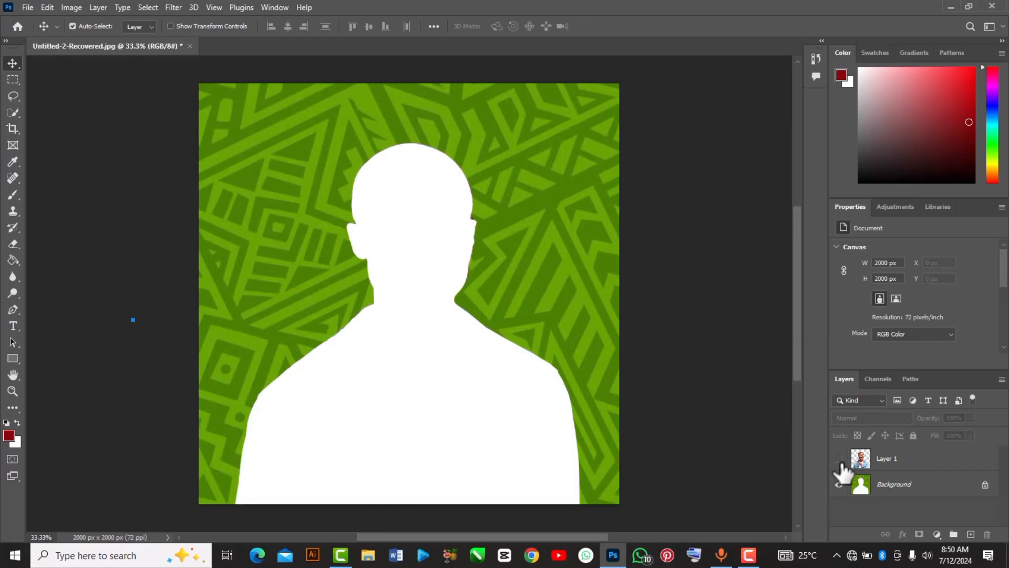
pyautogui.click(840, 459)
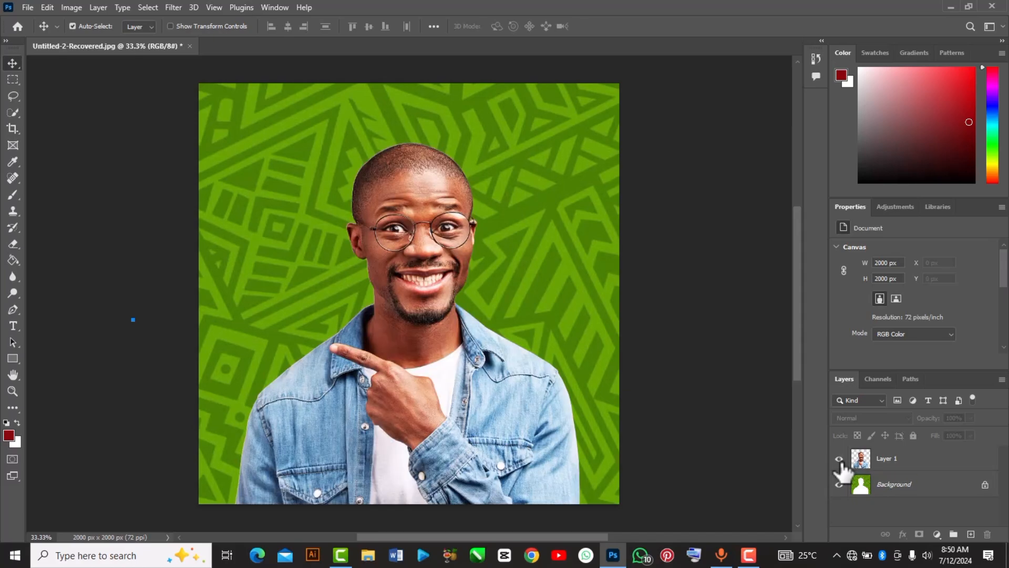
# - Add a Lorem Ipsum placeholder text layer with the Type tool and hide that layer
pyautogui.press('t')
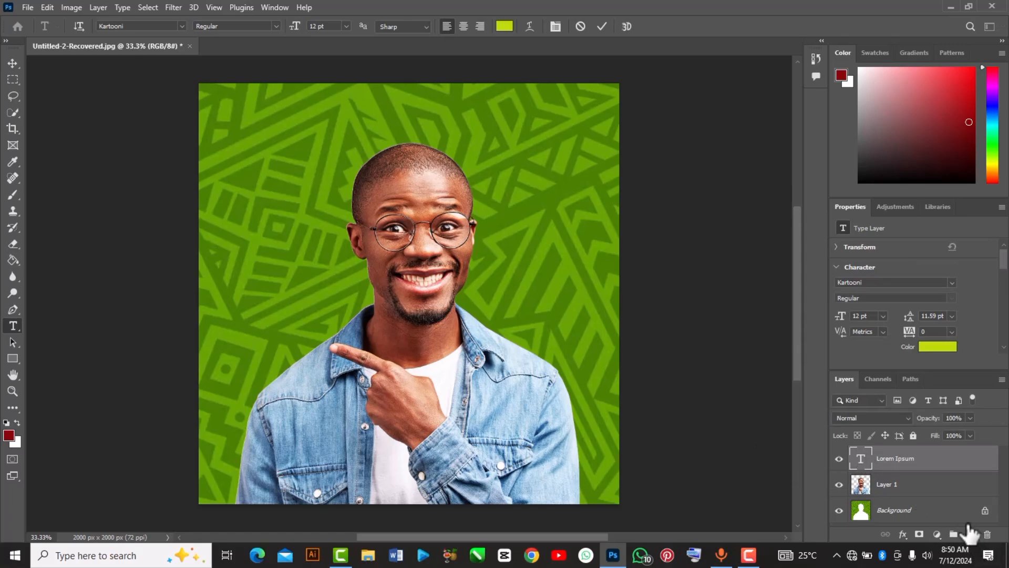
pyautogui.click(17, 275)
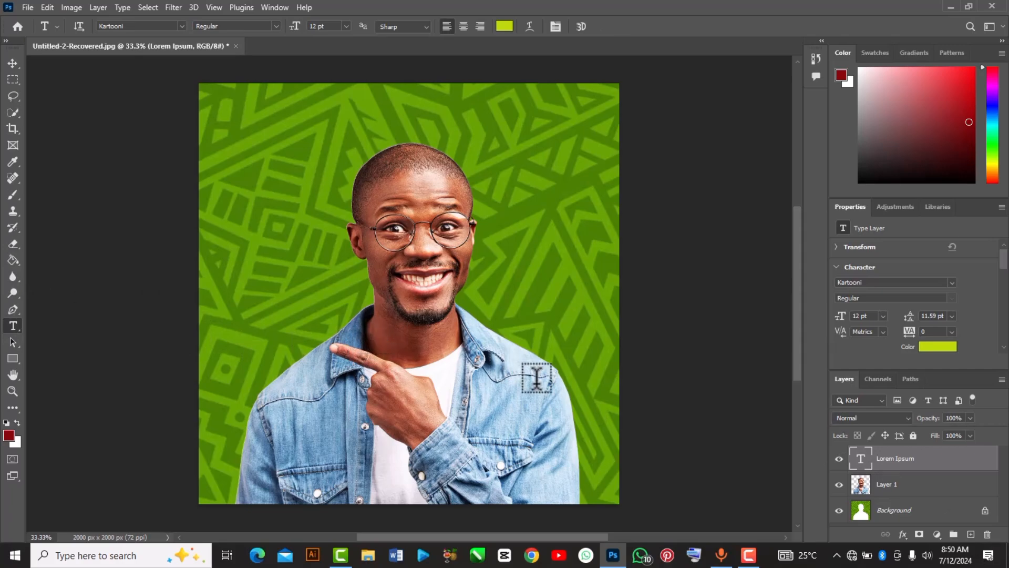
pyautogui.click(838, 459)
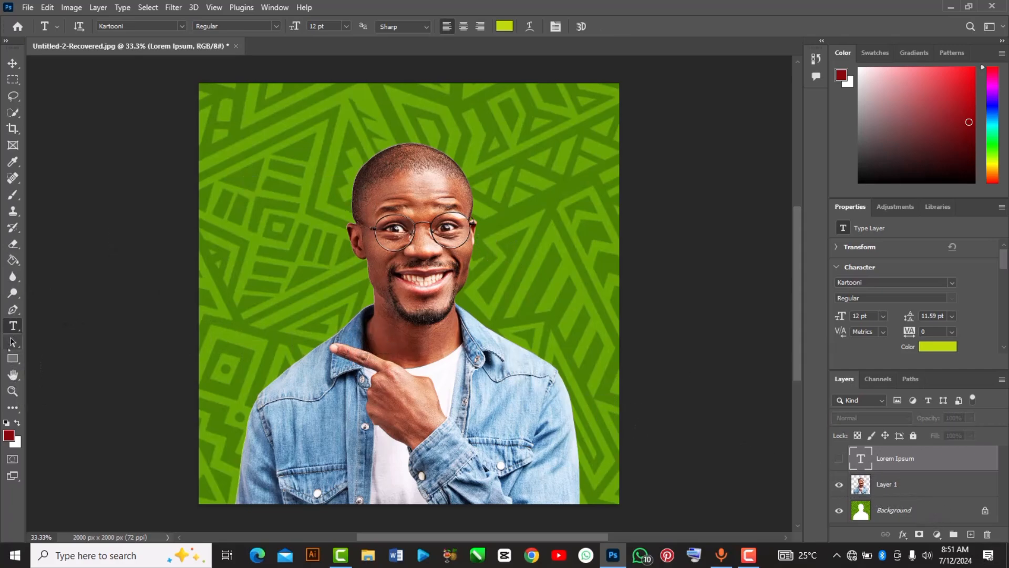
# - Check the Zoom tool's view options and repeatedly zoom in and out around the man's face
pyautogui.click(13, 390)
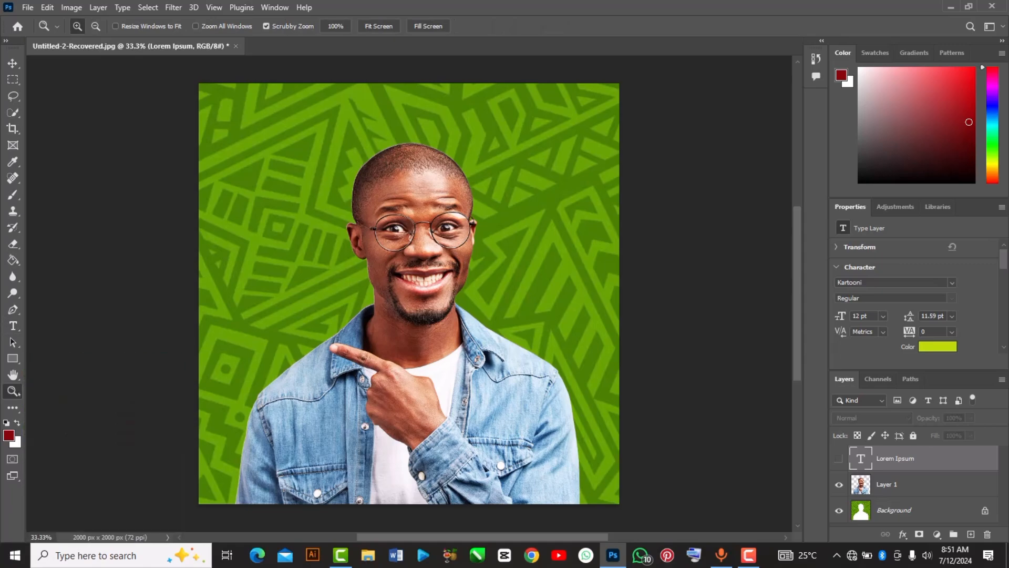
pyautogui.rightClick(397, 255)
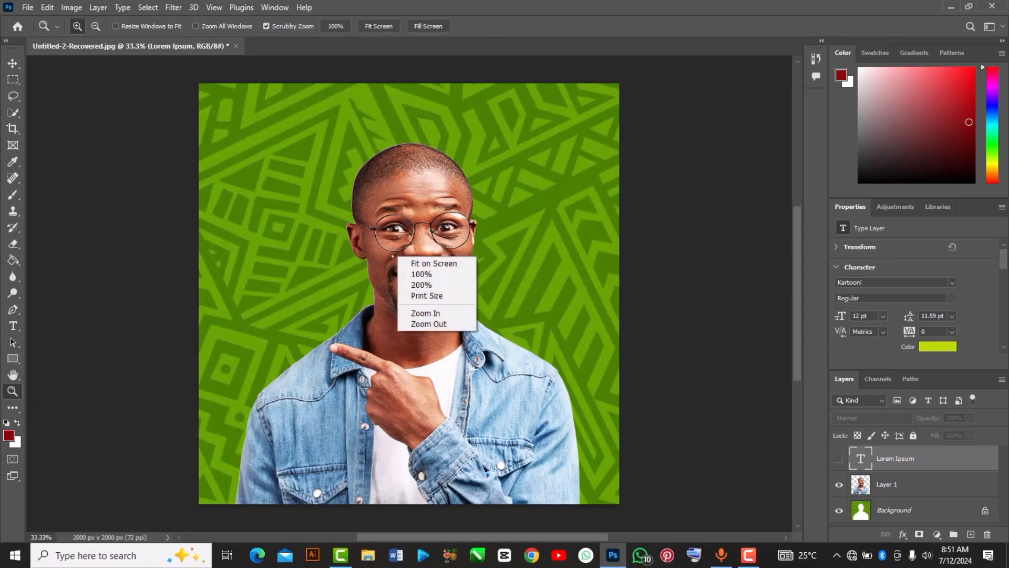
pyautogui.click(391, 254)
pyautogui.scroll(2, 390, 252)
pyautogui.scroll(-2, 391, 252)
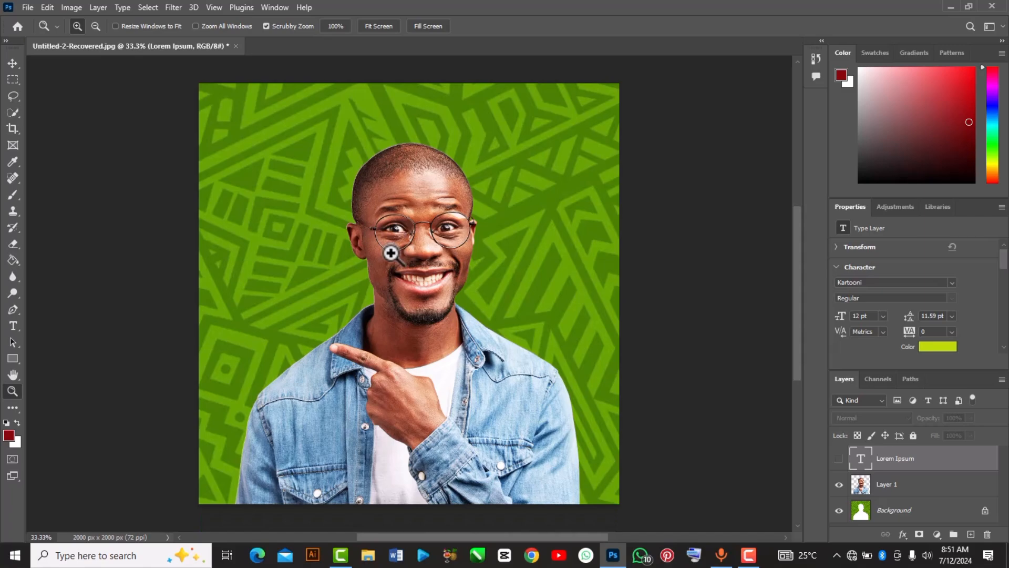
pyautogui.press('alt')
pyautogui.scroll(6, 391, 254)
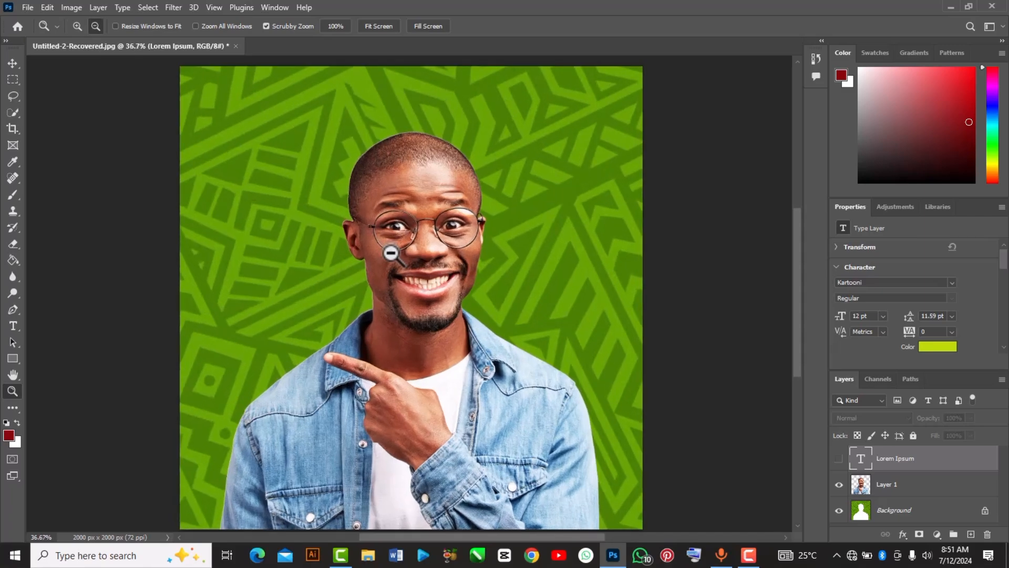
pyautogui.scroll(-6, 390, 254)
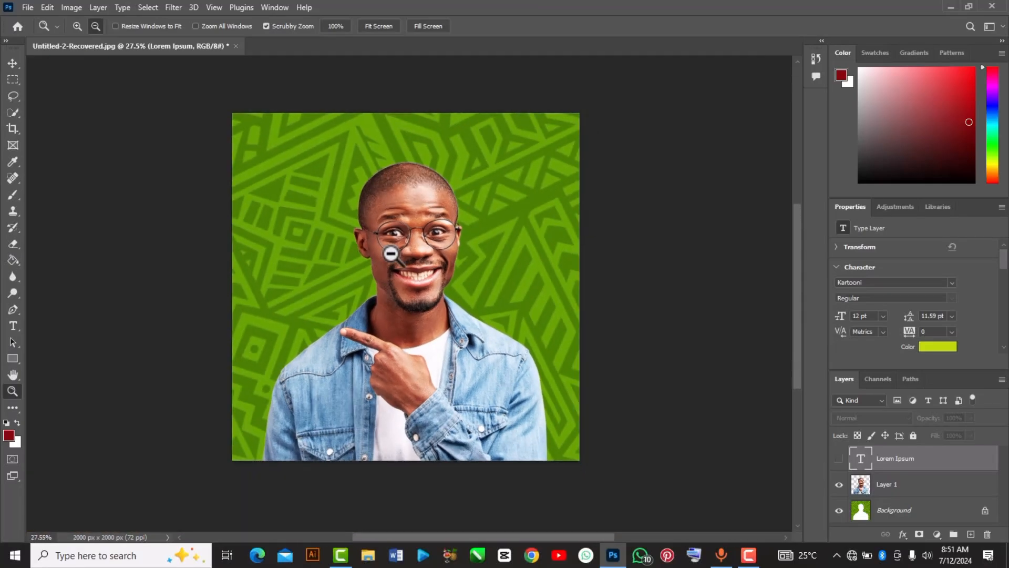
pyautogui.scroll(6, 391, 254)
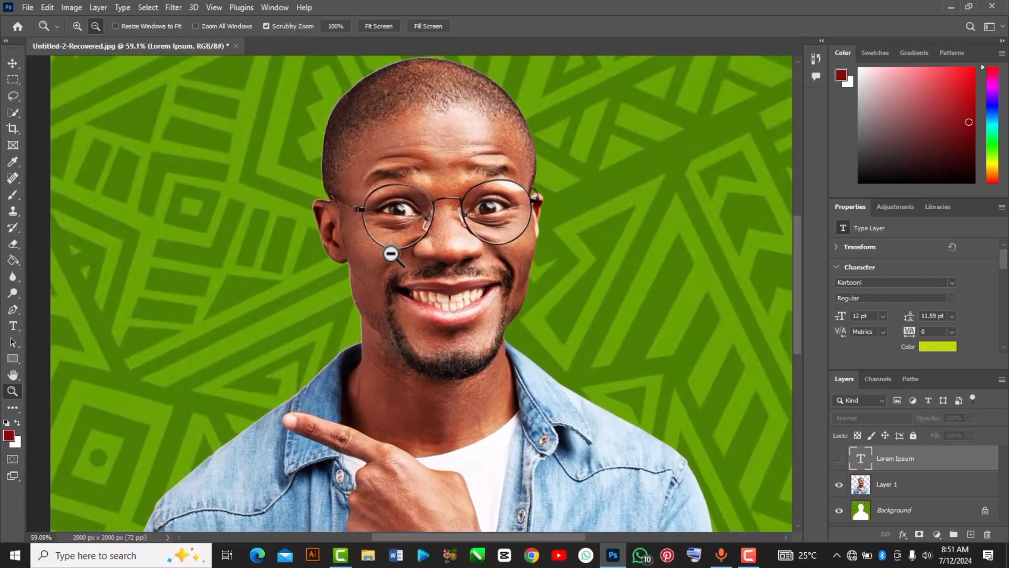
pyautogui.scroll(-5, 390, 254)
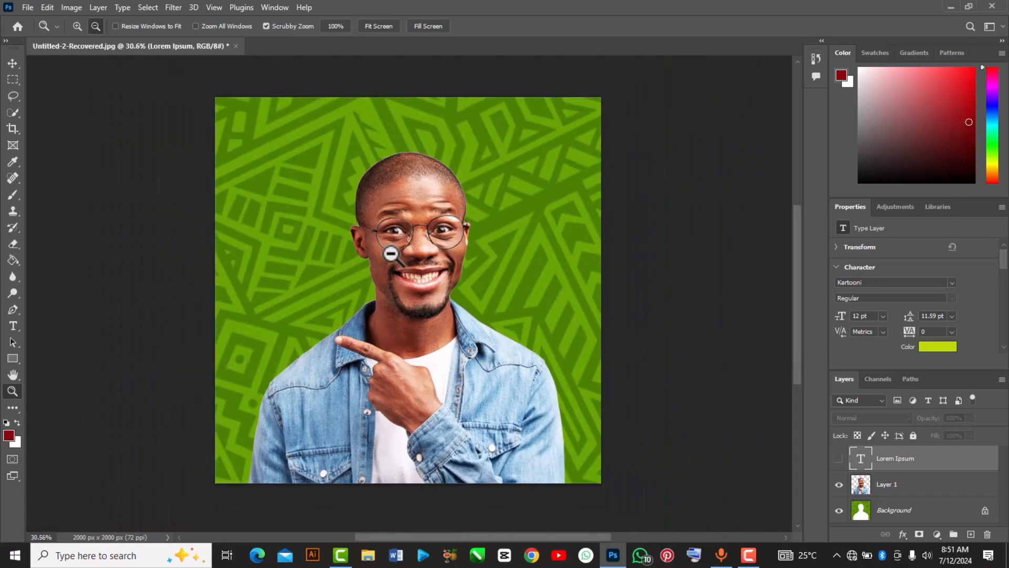
pyautogui.scroll(-1, 391, 254)
pyautogui.scroll(4, 391, 254)
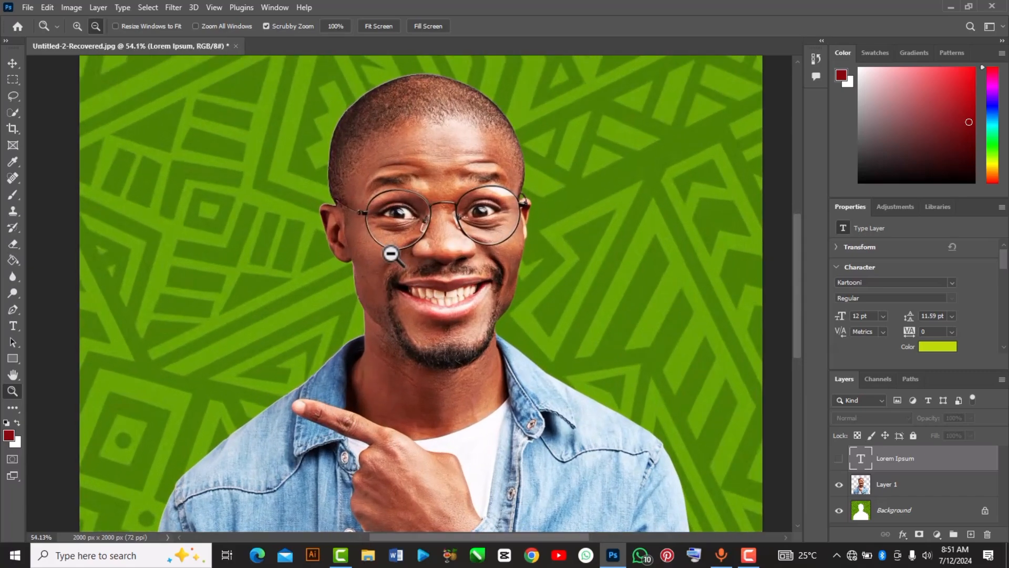
pyautogui.scroll(-3, 391, 254)
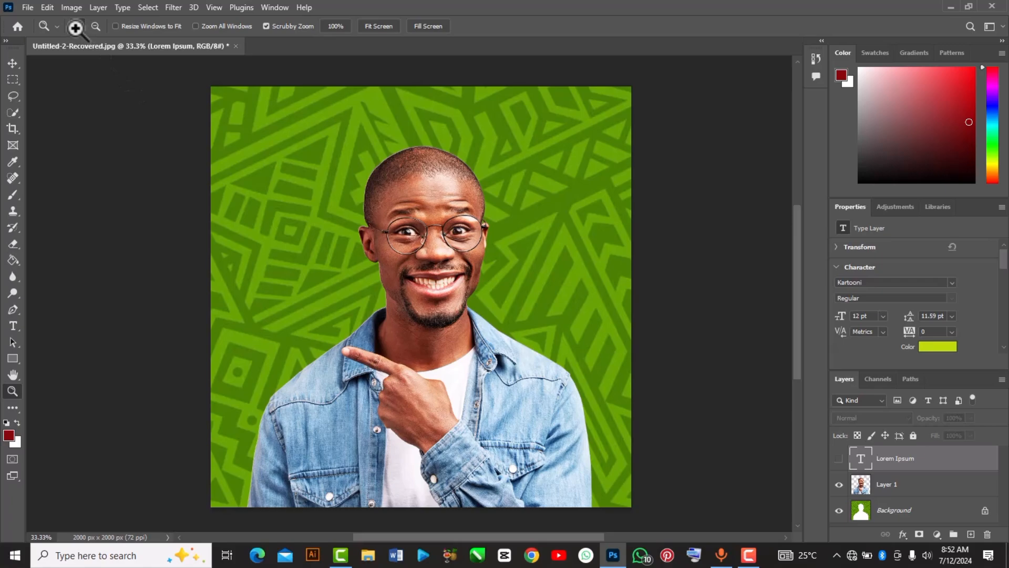
# - Magnify the man's face to 100% with the Zoom tool, and zoom back out to 25%
pyautogui.click(403, 264)
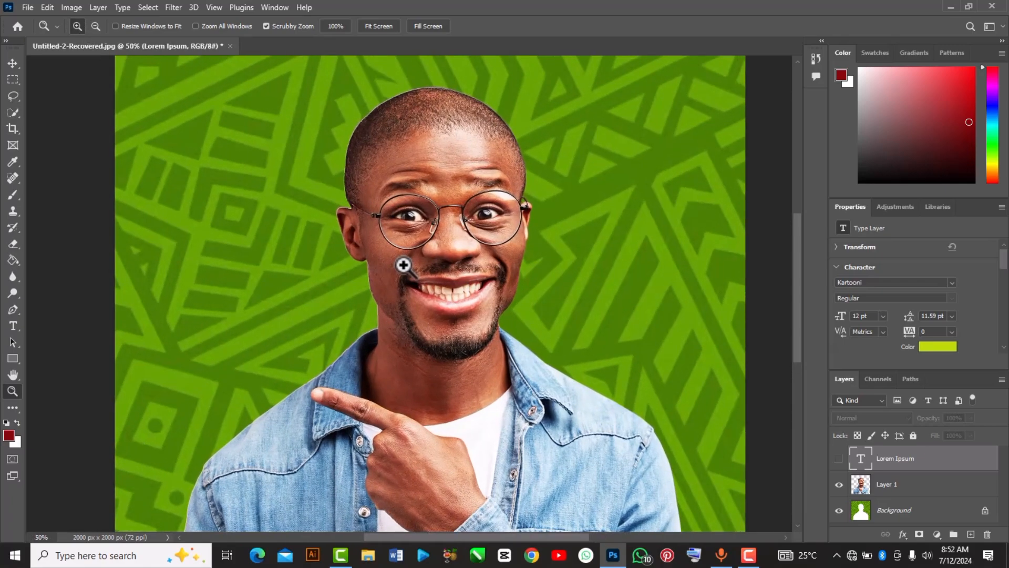
pyautogui.click(402, 265)
pyautogui.click(552, 171)
pyautogui.click(552, 171)
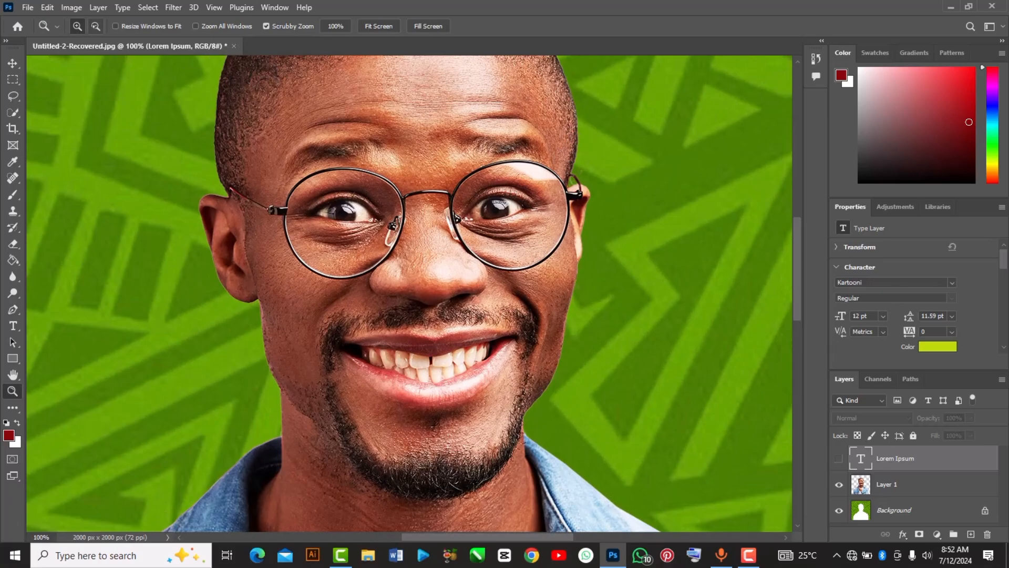
pyautogui.click(95, 25)
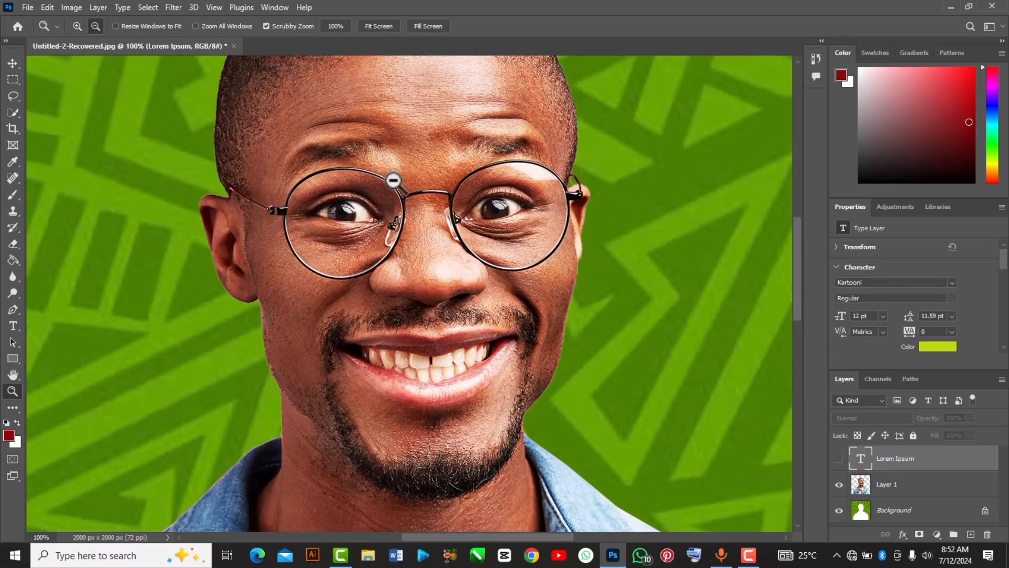
pyautogui.click(396, 195)
pyautogui.click(402, 196)
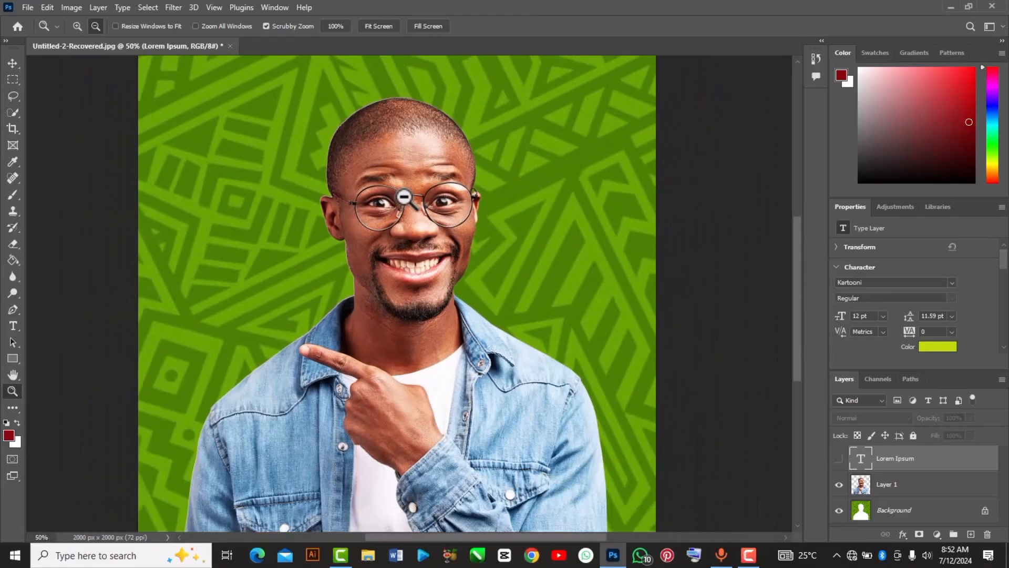
pyautogui.click(404, 196)
pyautogui.click(412, 163)
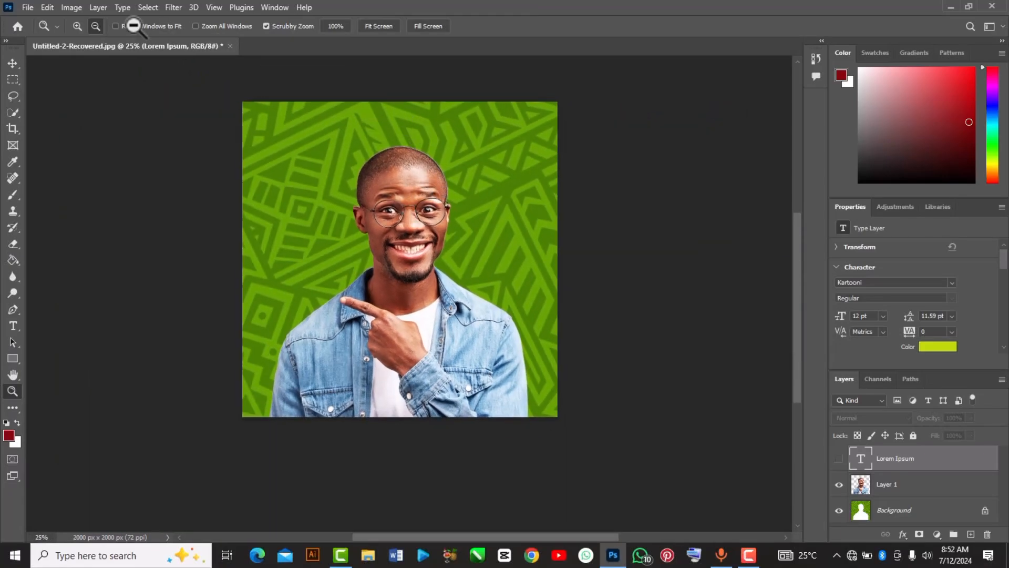
# - View the tools grouped under the Move and Brush tools, and choose the Brush Tool
pyautogui.click(13, 63)
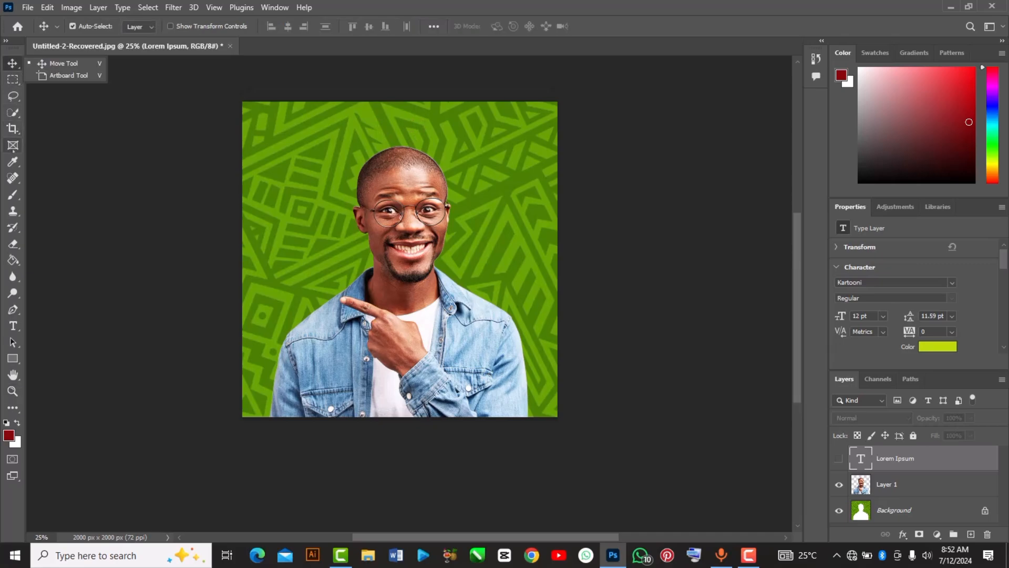
pyautogui.click(13, 194)
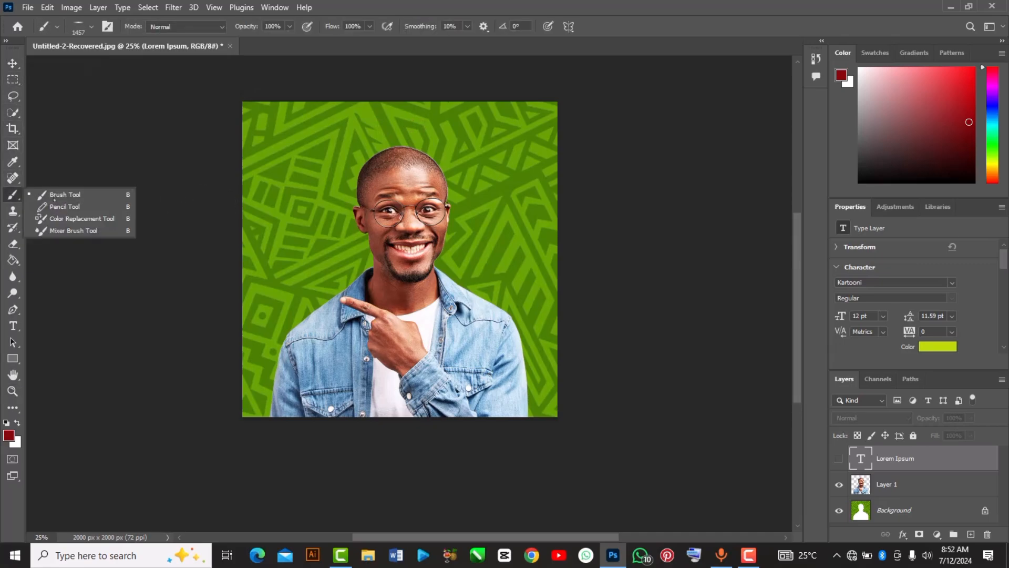
pyautogui.click(64, 195)
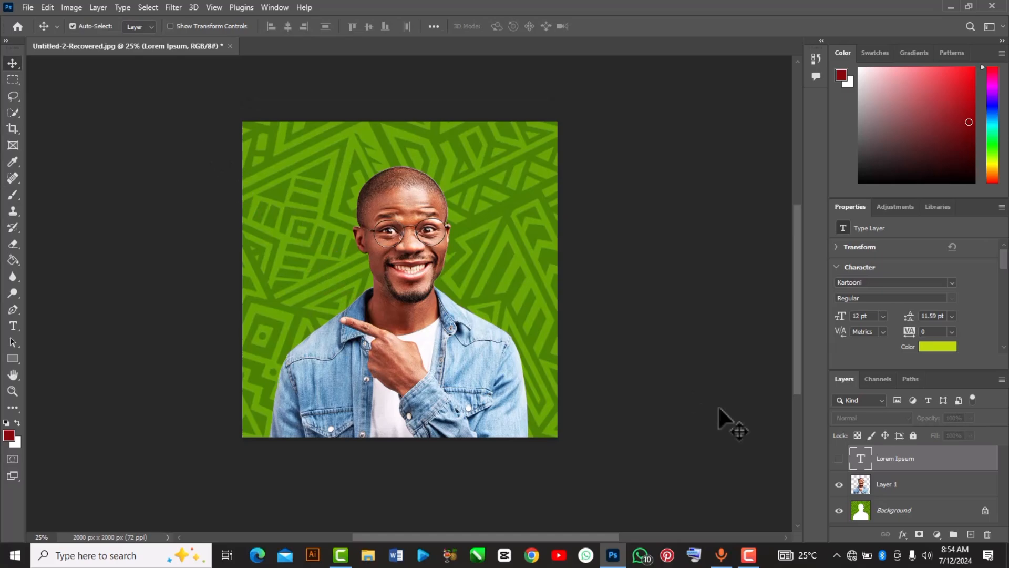
# - Hide the Background layer and delete the Lorem Ipsum text layer
pyautogui.click(839, 510)
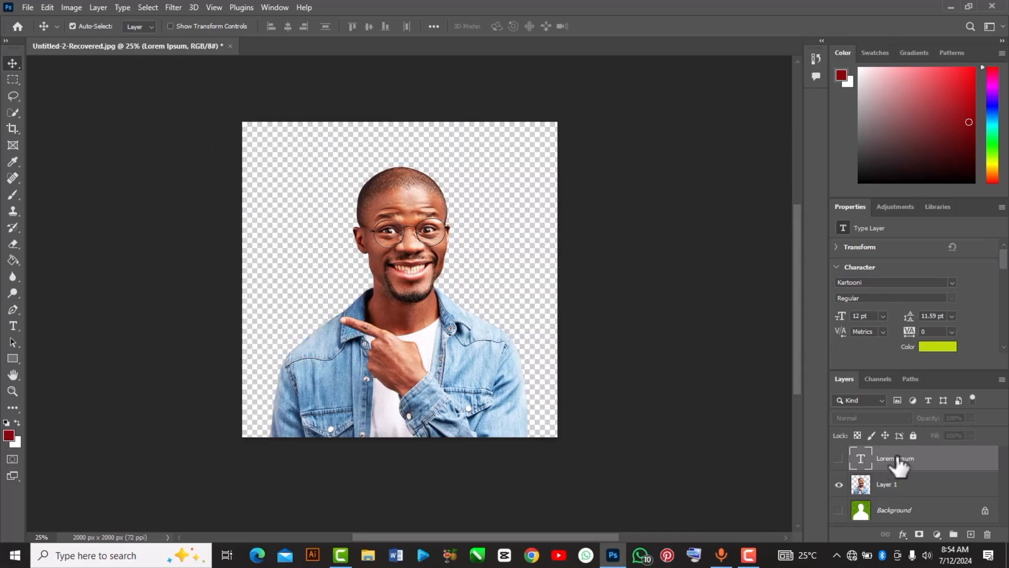
pyautogui.press('Delete')
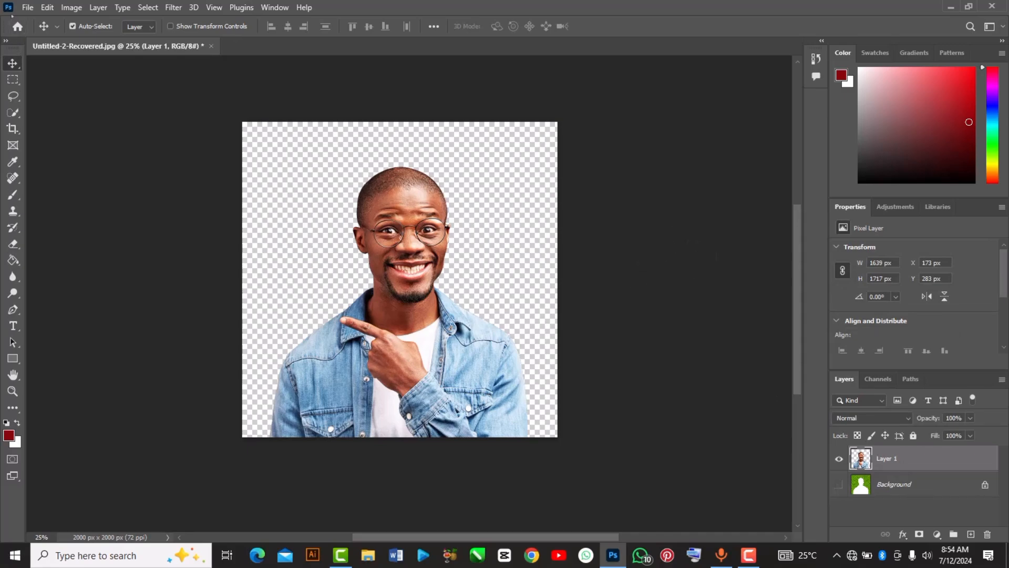
# - Start a new document from the Home screen using the Film & Video HDTV 1080p preset
pyautogui.click(17, 26)
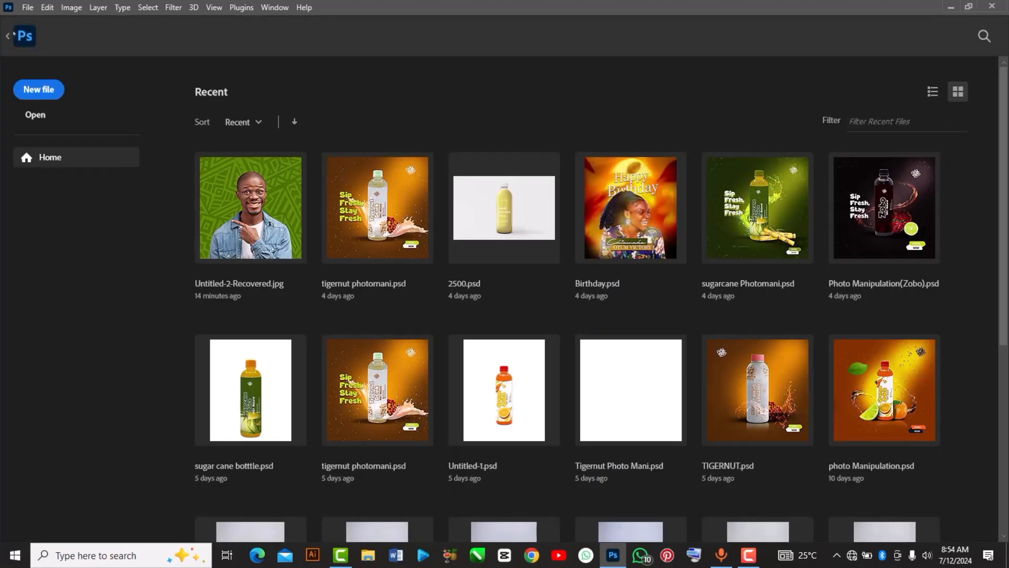
pyautogui.click(46, 98)
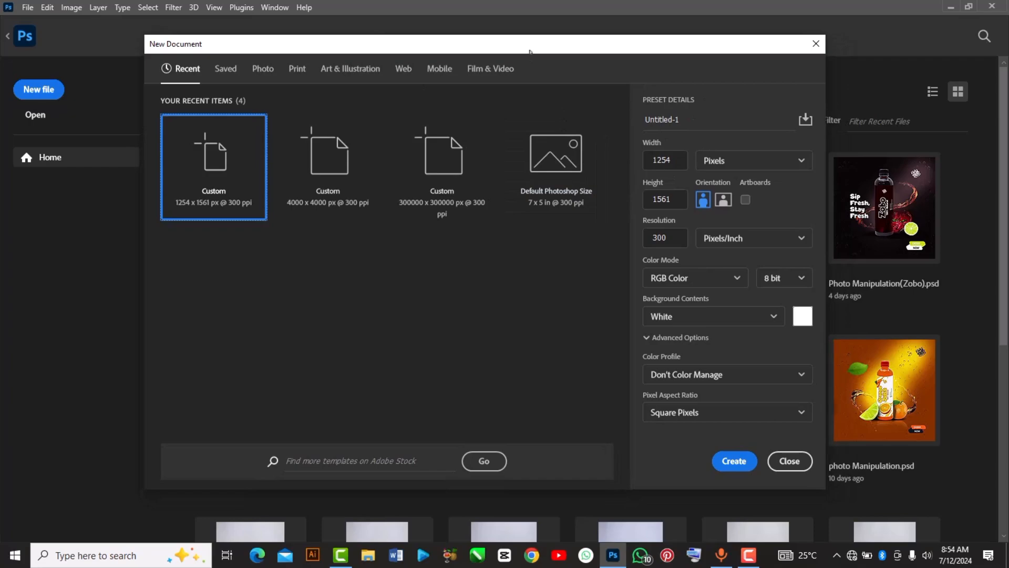
pyautogui.moveTo(530, 51); pyautogui.dragTo(531, 53)
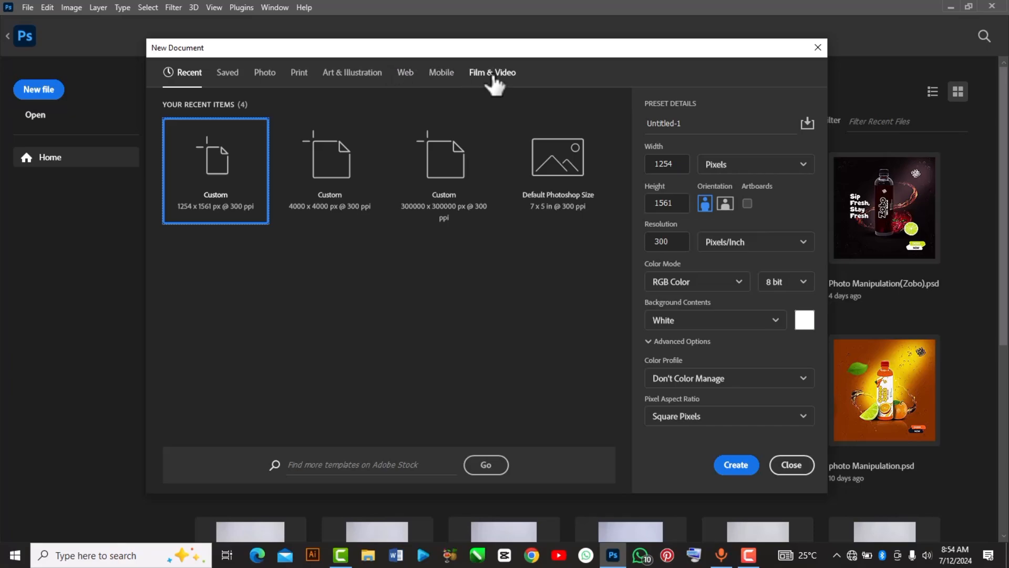
pyautogui.click(506, 79)
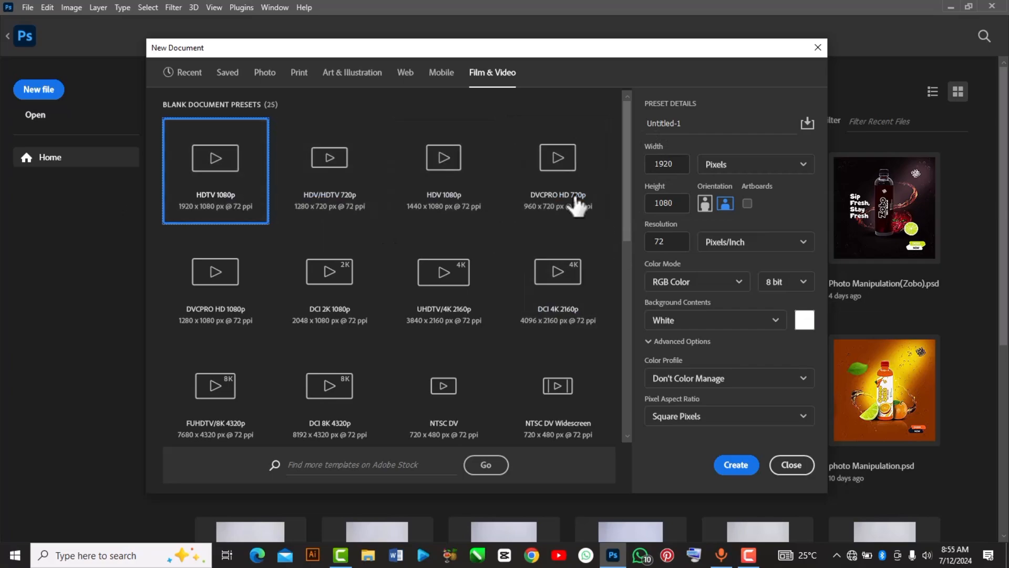
# - Name the new document "practice"
pyautogui.click(697, 130)
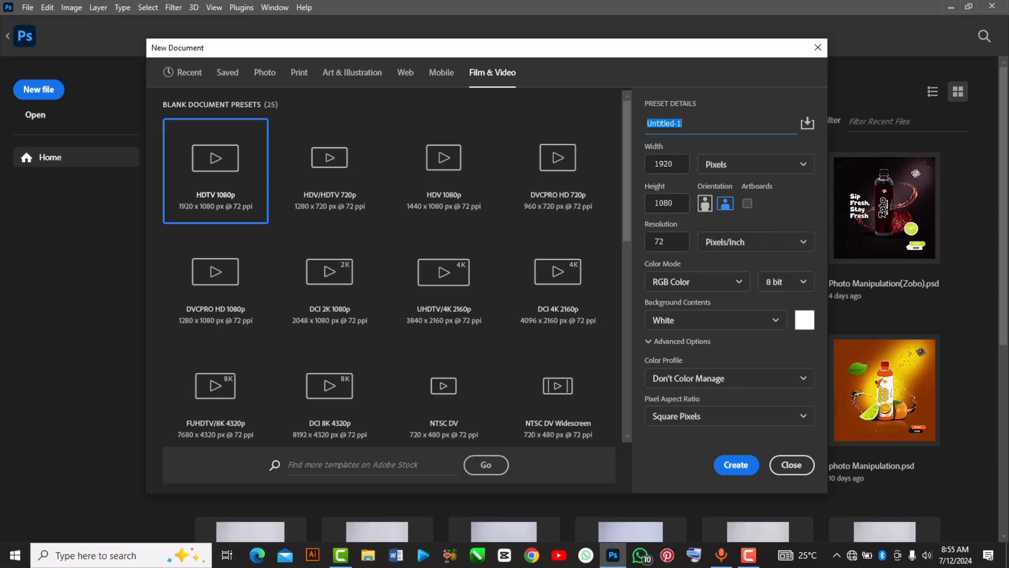
pyautogui.moveTo(683, 124); pyautogui.dragTo(629, 133)
pyautogui.write('practice')
# - Check the available units and background contents, and set the new document's resolution to 300 pixels/inch
pyautogui.click(748, 175)
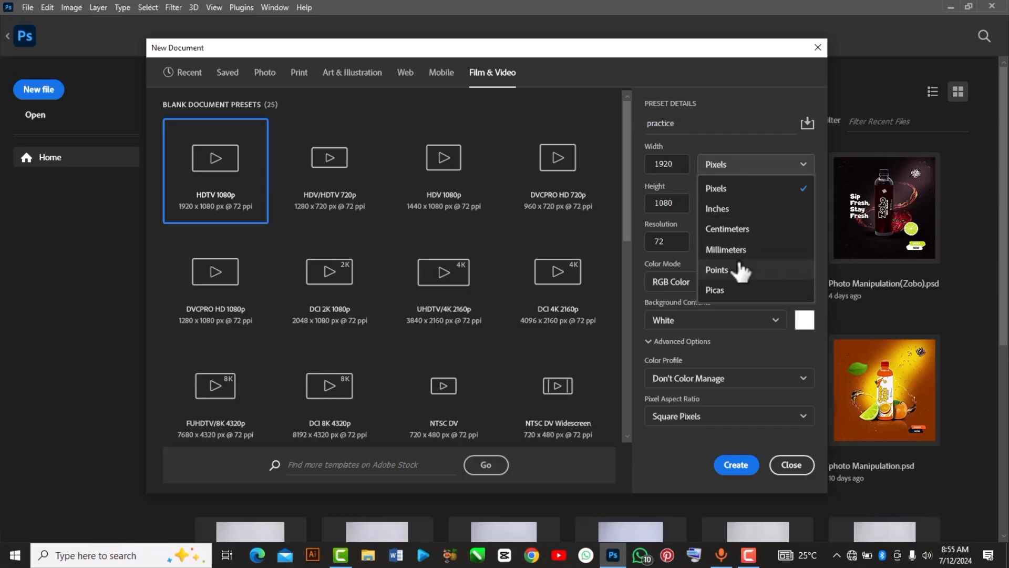
pyautogui.click(742, 318)
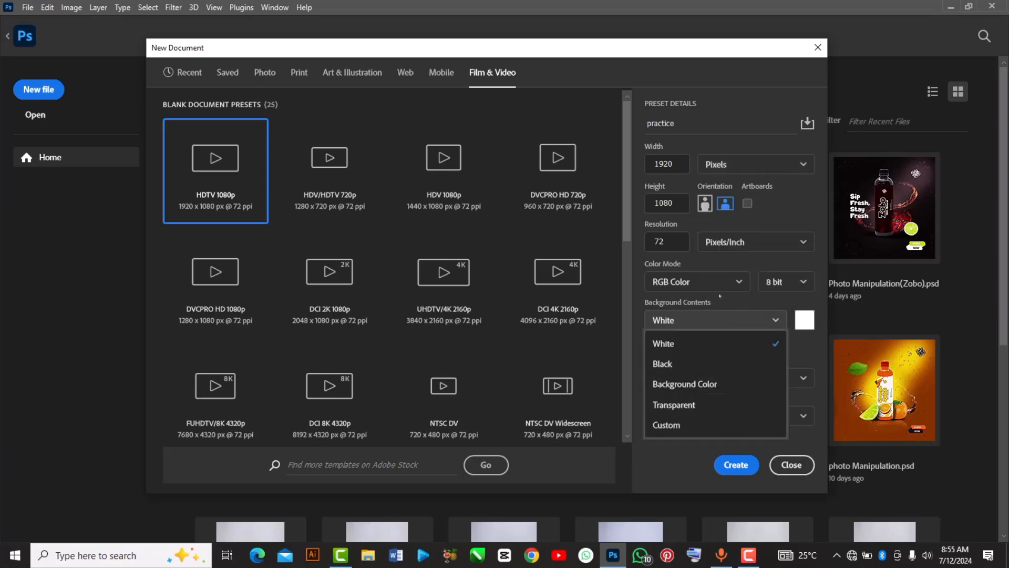
pyautogui.moveTo(670, 243); pyautogui.dragTo(637, 239)
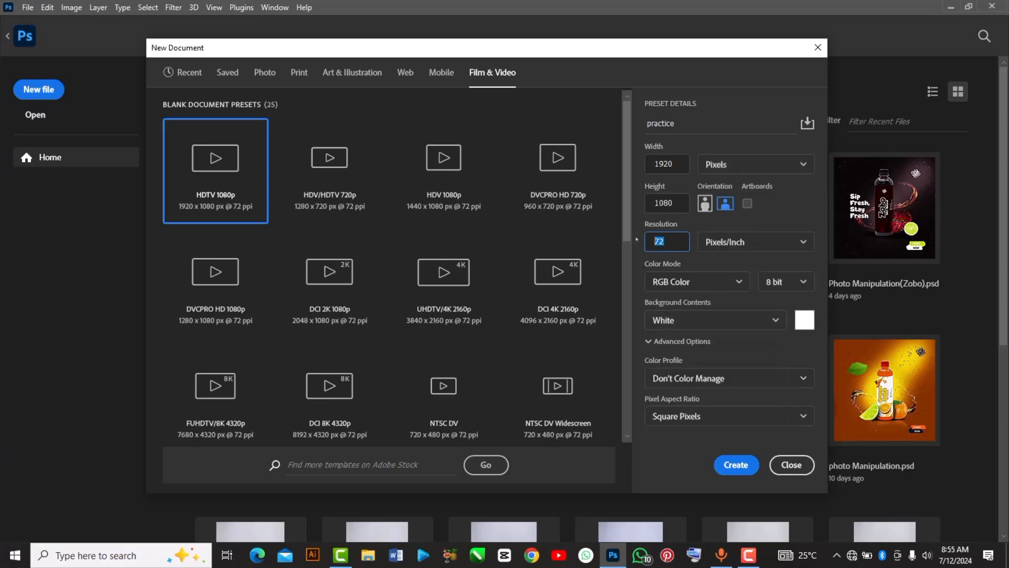
pyautogui.write('300')
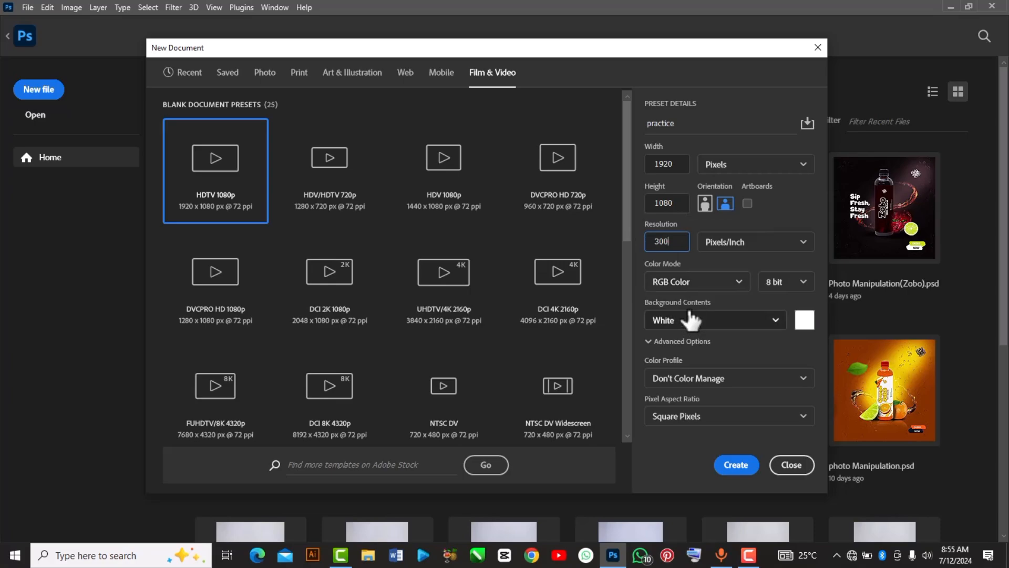
# - Review the color modes, keep RGB Color, and create the document
pyautogui.click(668, 284)
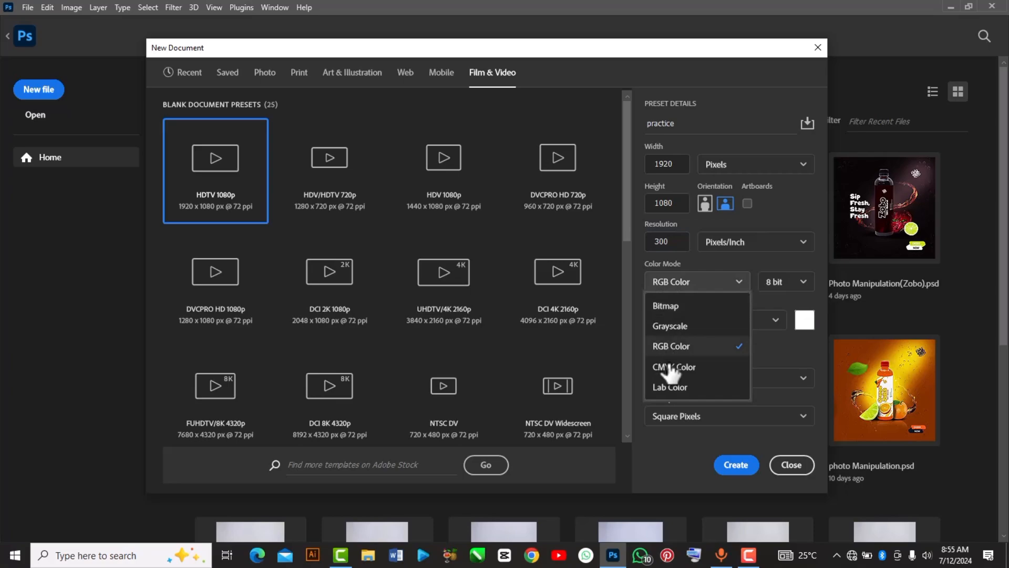
pyautogui.click(703, 284)
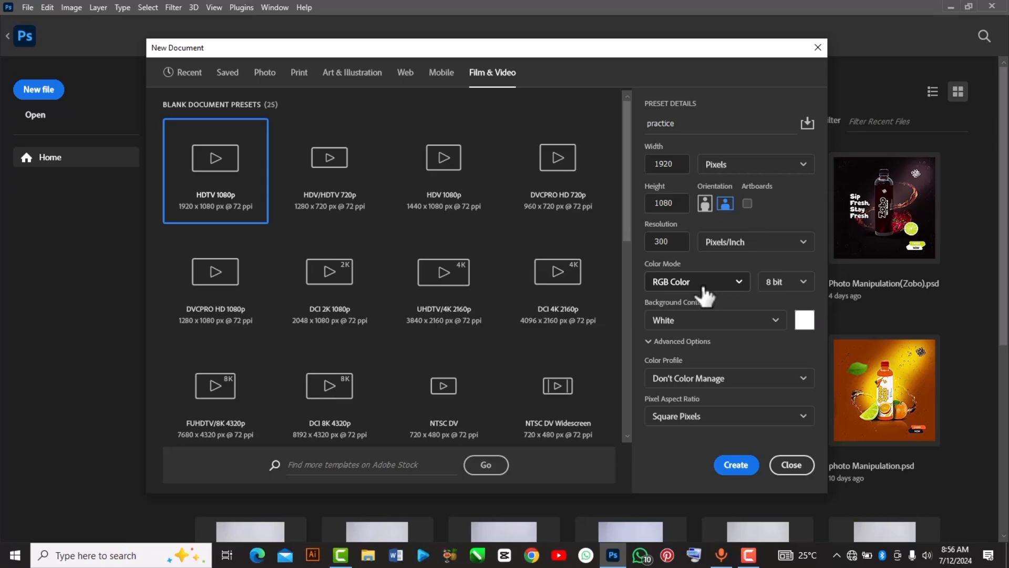
pyautogui.click(726, 467)
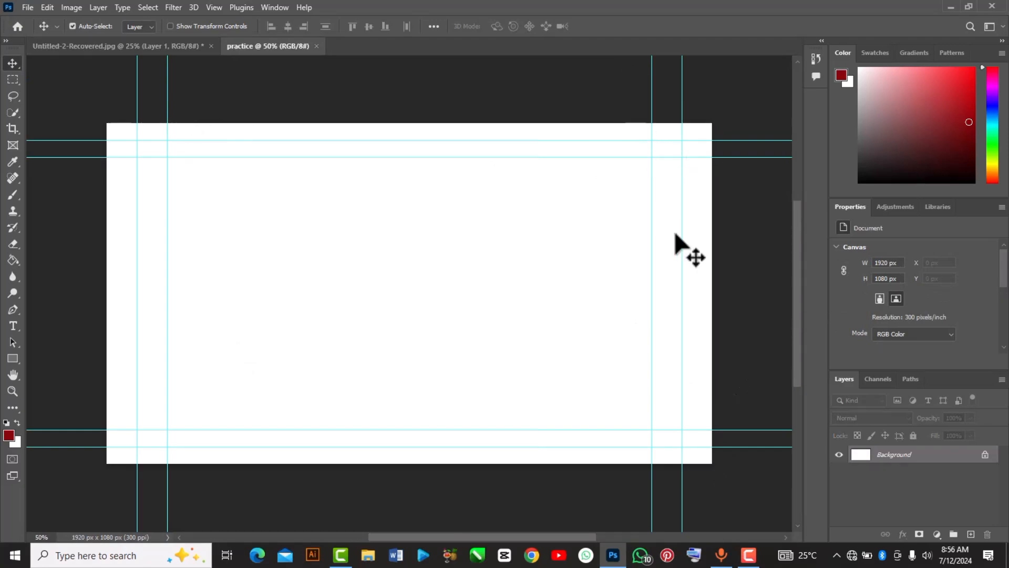
# - Delete all four vertical and four horizontal guides from the practice canvas
pyautogui.click(683, 102)
pyautogui.press('Delete')
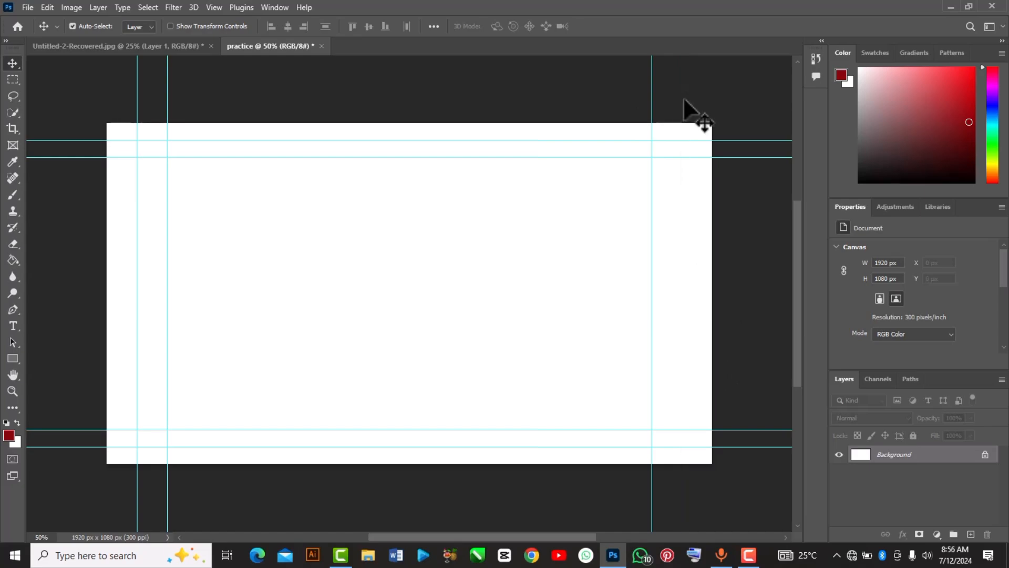
pyautogui.click(653, 104)
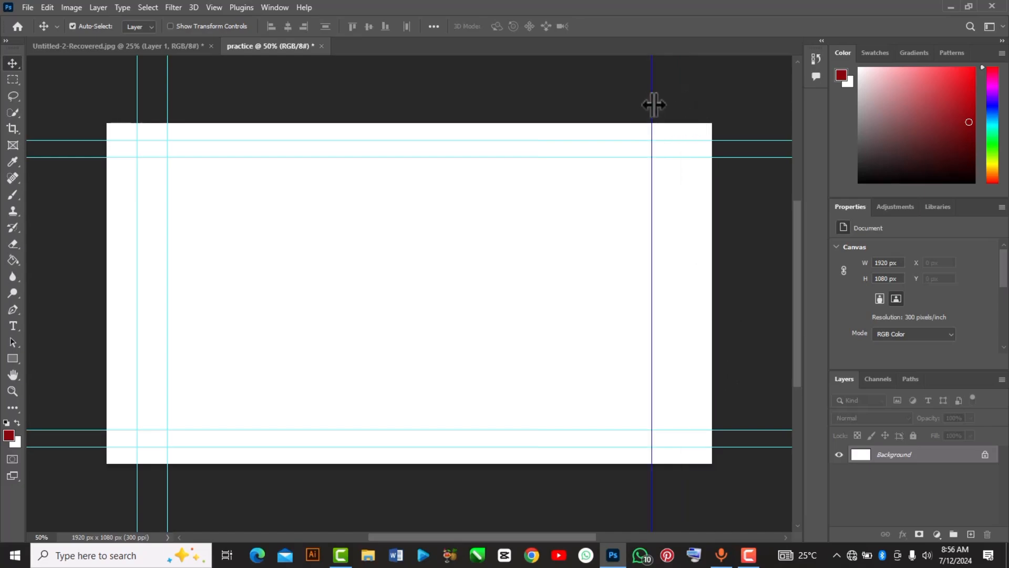
pyautogui.press('Delete')
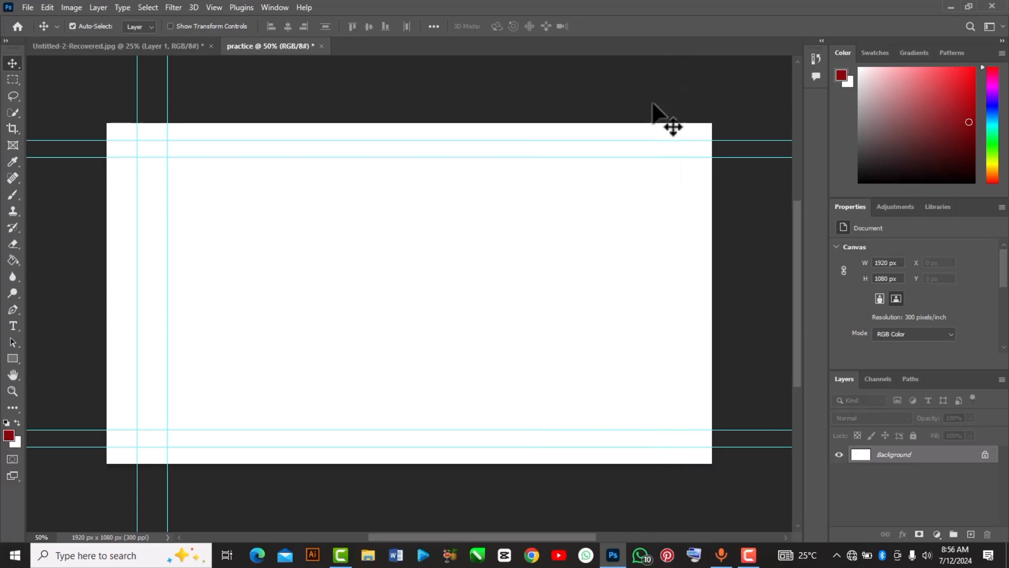
pyautogui.click(727, 140)
pyautogui.press('Delete')
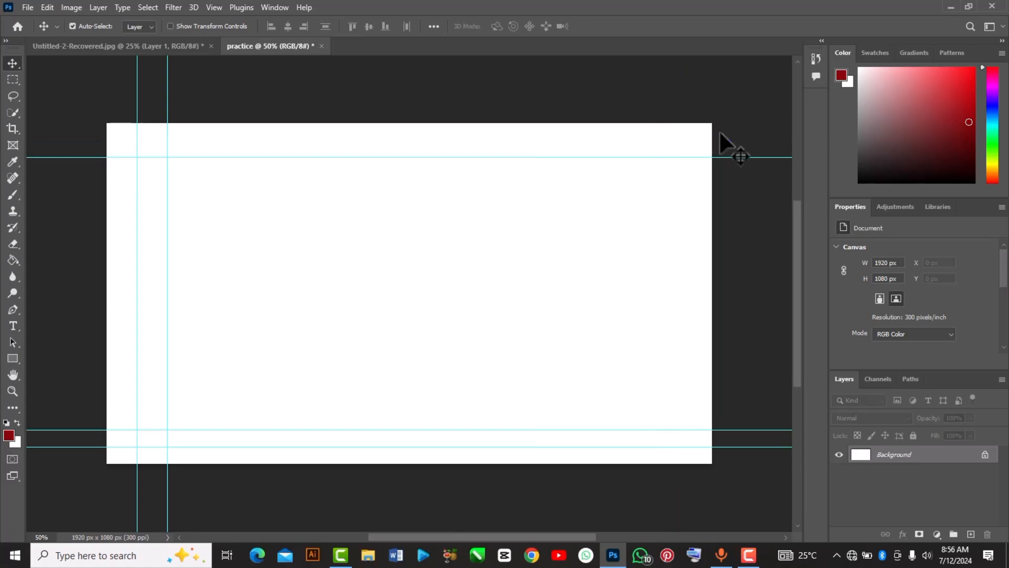
pyautogui.click(750, 159)
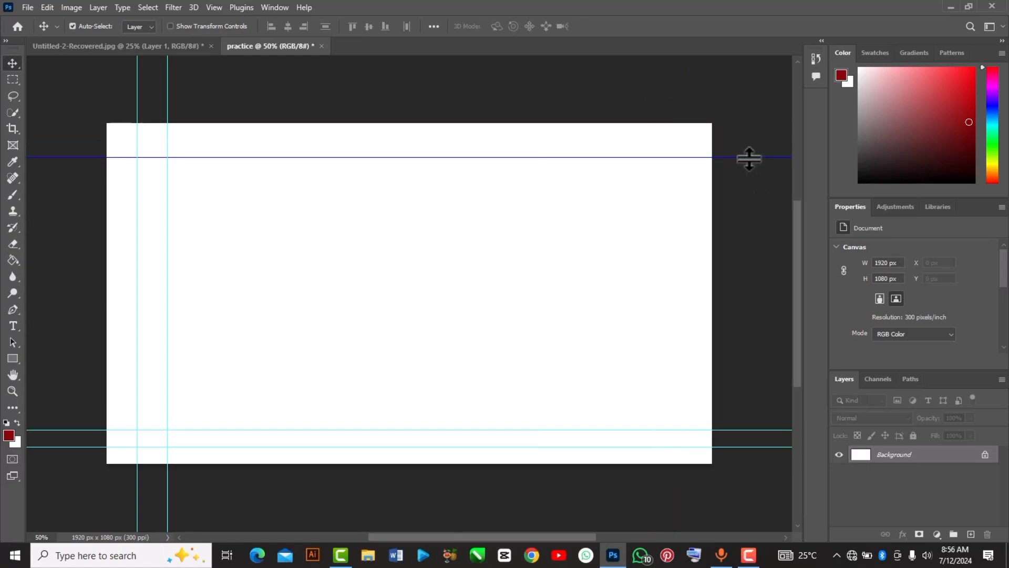
pyautogui.press('Delete')
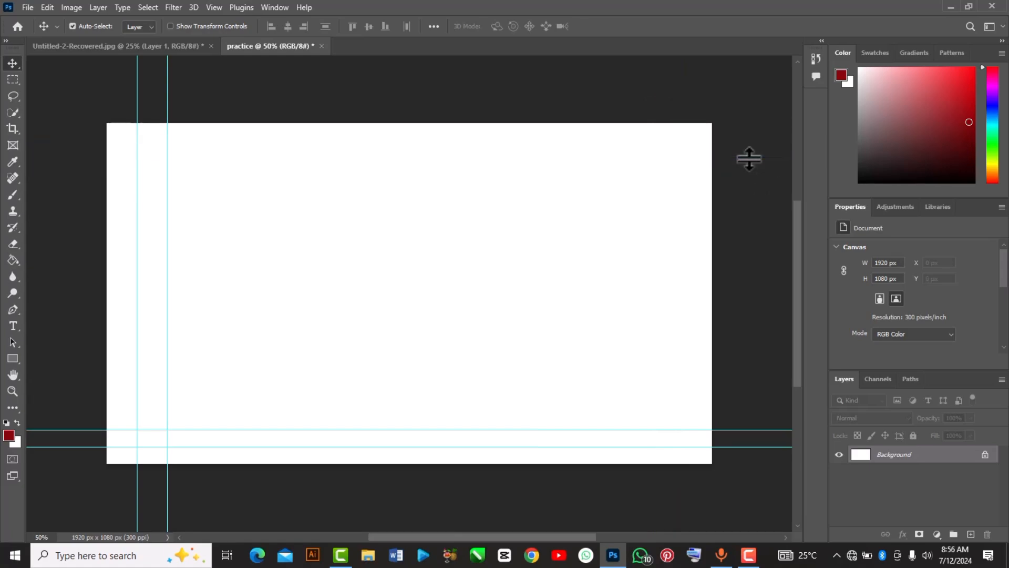
pyautogui.click(739, 429)
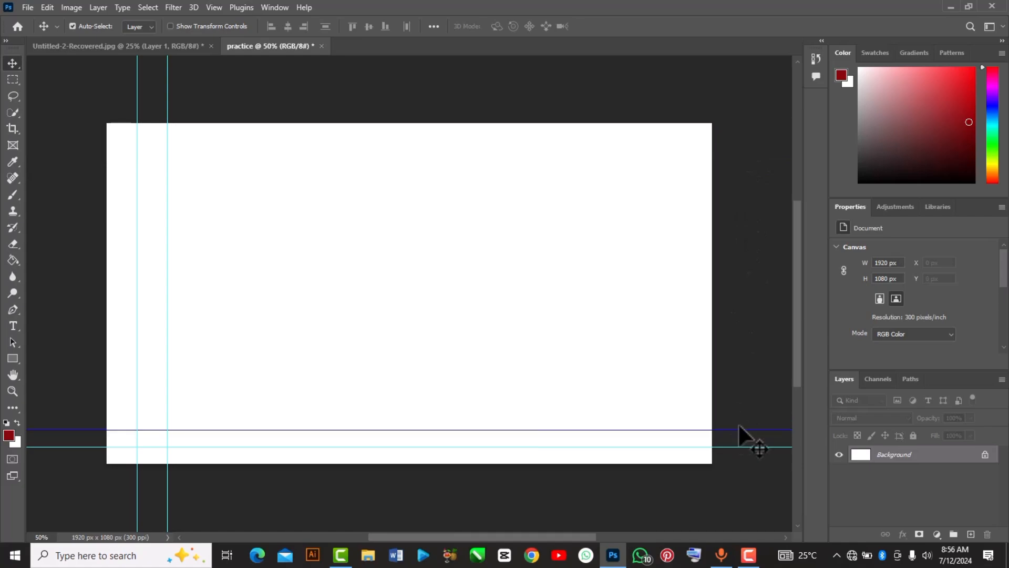
pyautogui.press('Delete')
pyautogui.click(740, 447)
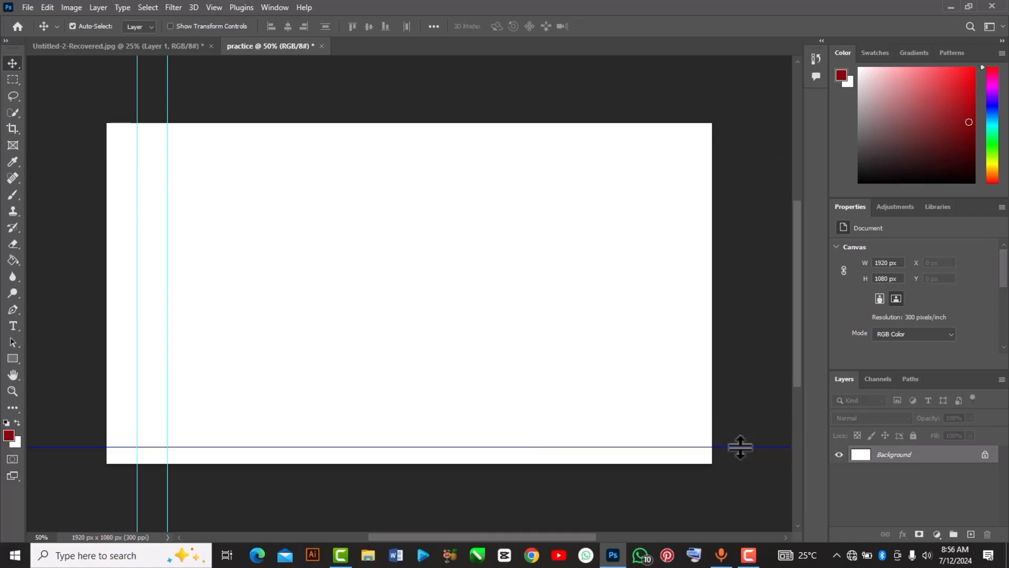
pyautogui.press('Delete')
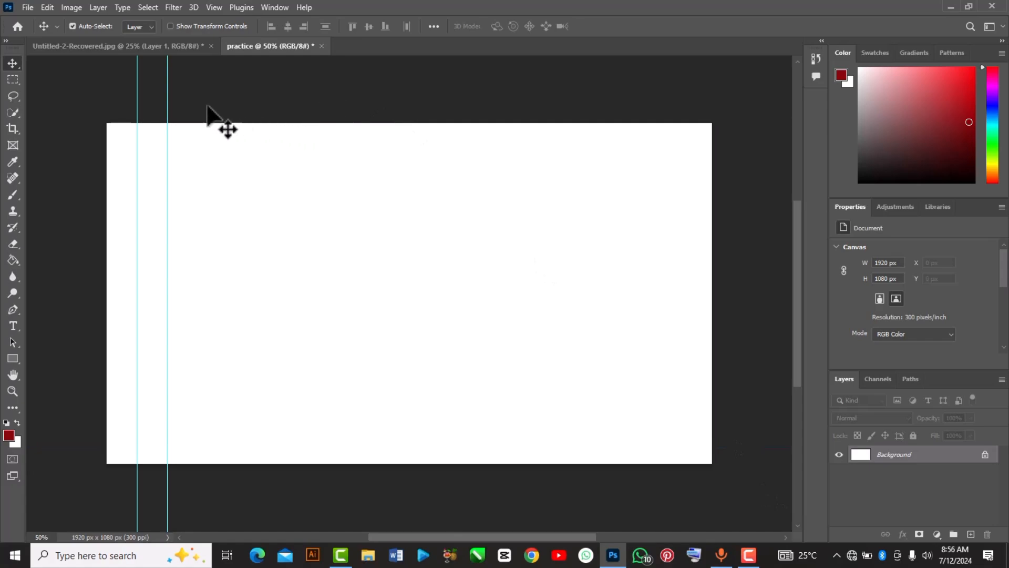
pyautogui.click(167, 102)
pyautogui.press('Delete')
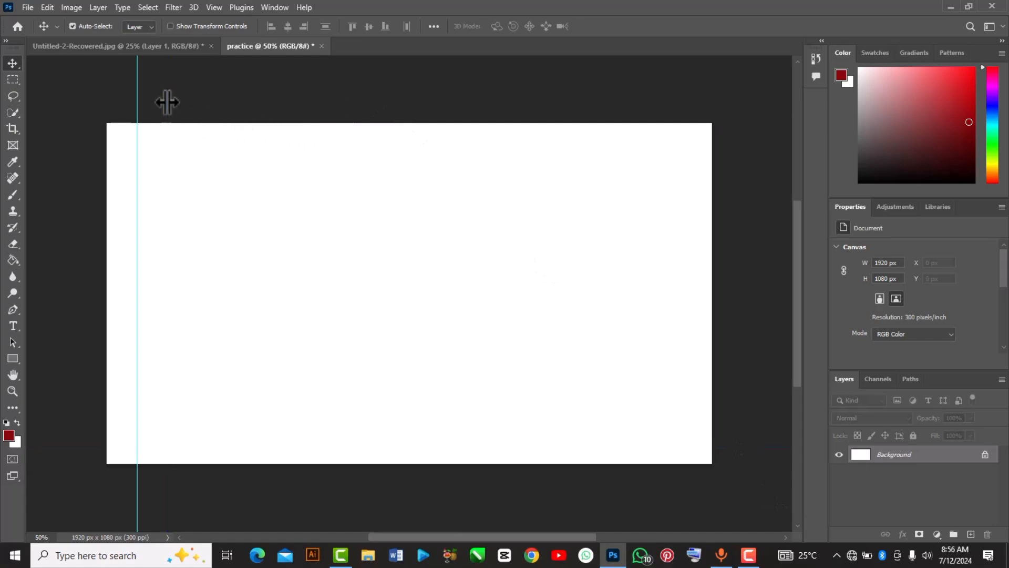
pyautogui.click(137, 105)
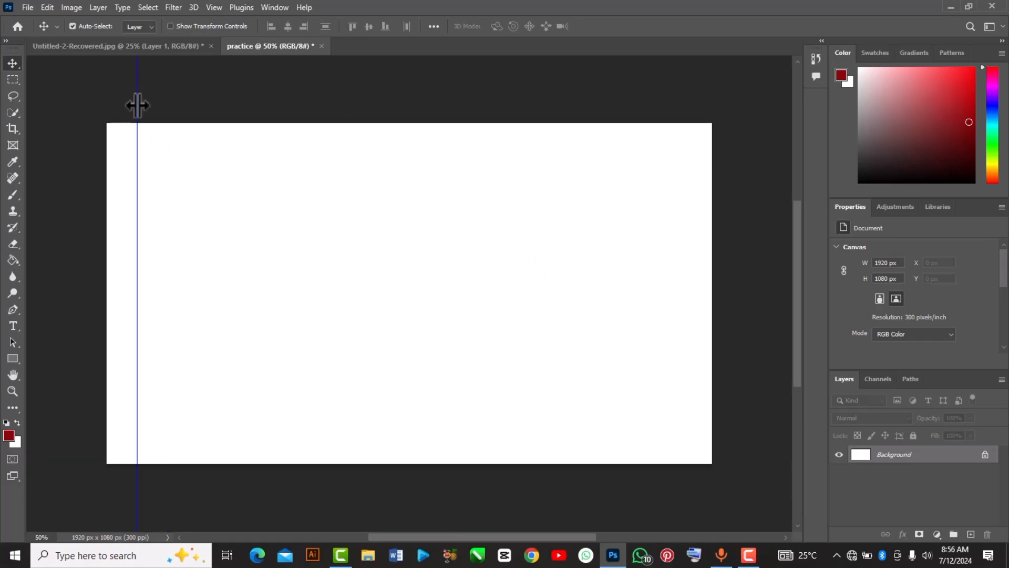
pyautogui.press('Delete')
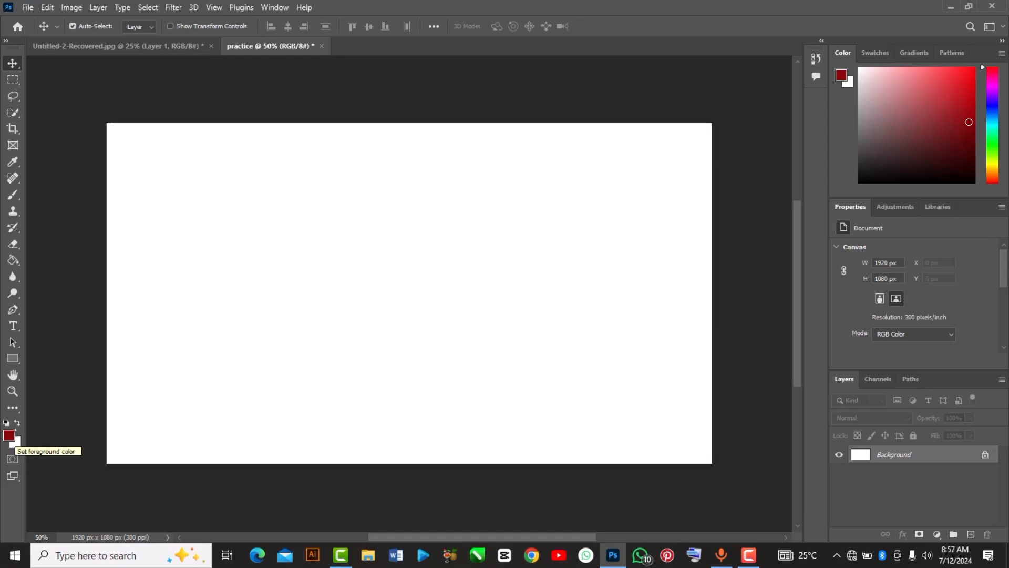
# - Set the foreground color to a very dark blue, #030016, and return to the Move tool
pyautogui.click(17, 423)
pyautogui.click(17, 423)
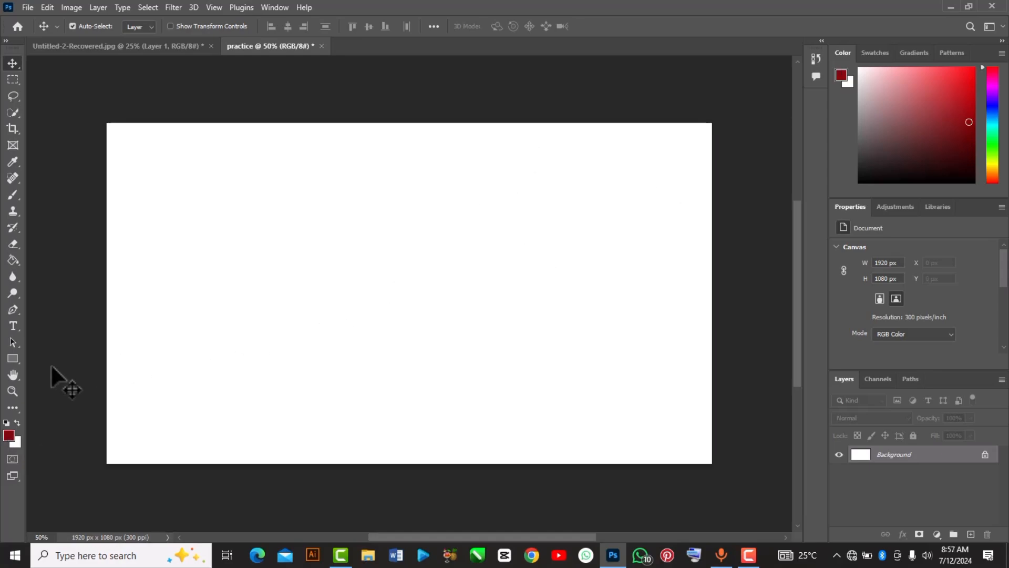
pyautogui.click(8, 435)
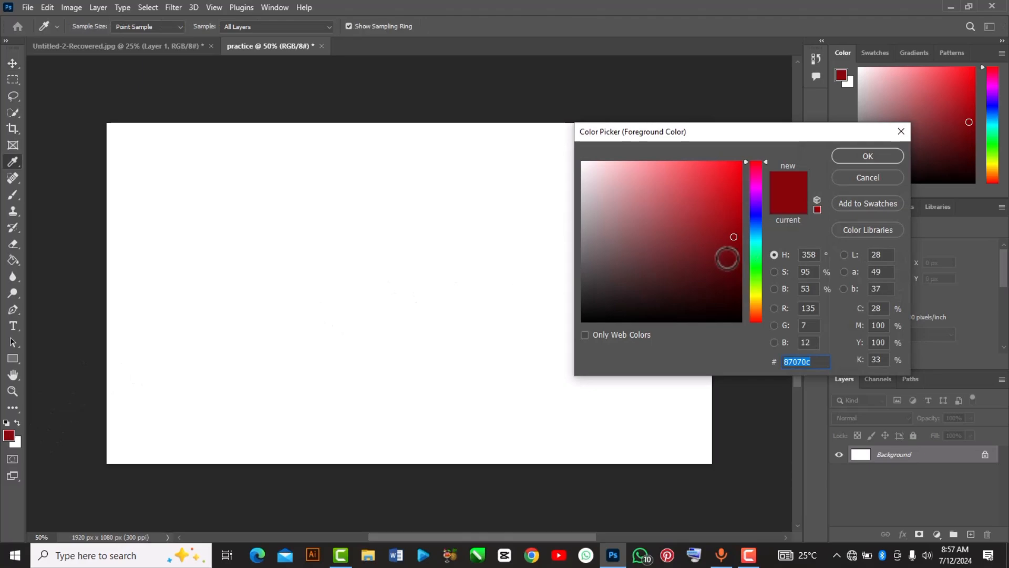
pyautogui.moveTo(755, 224); pyautogui.dragTo(755, 211)
pyautogui.click(734, 307)
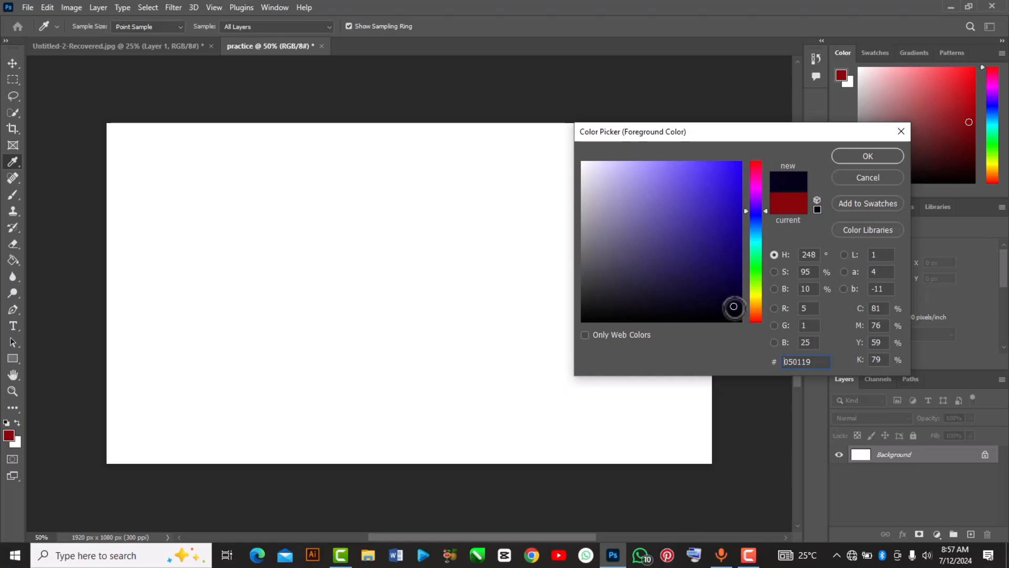
pyautogui.click(734, 309)
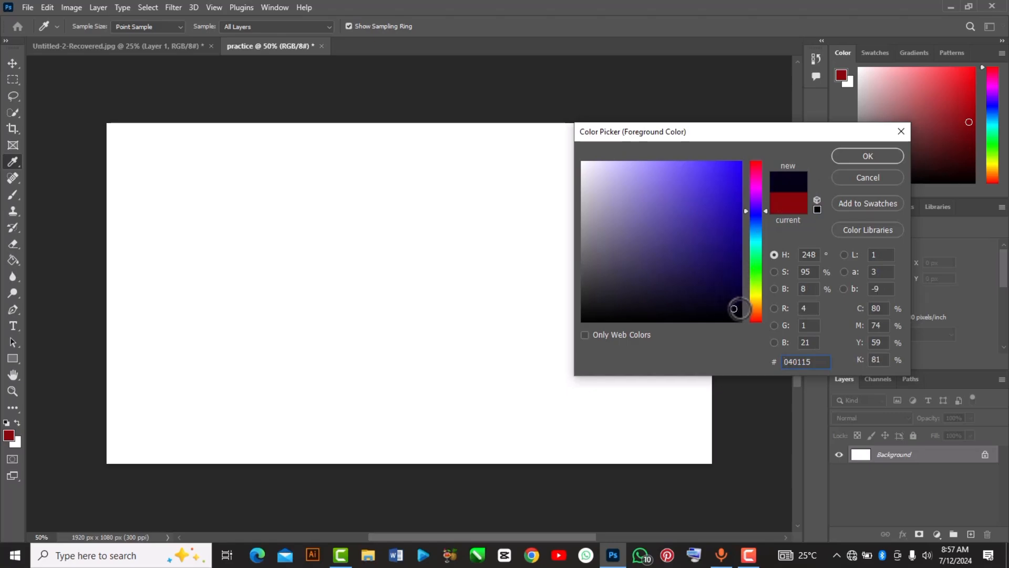
pyautogui.click(739, 308)
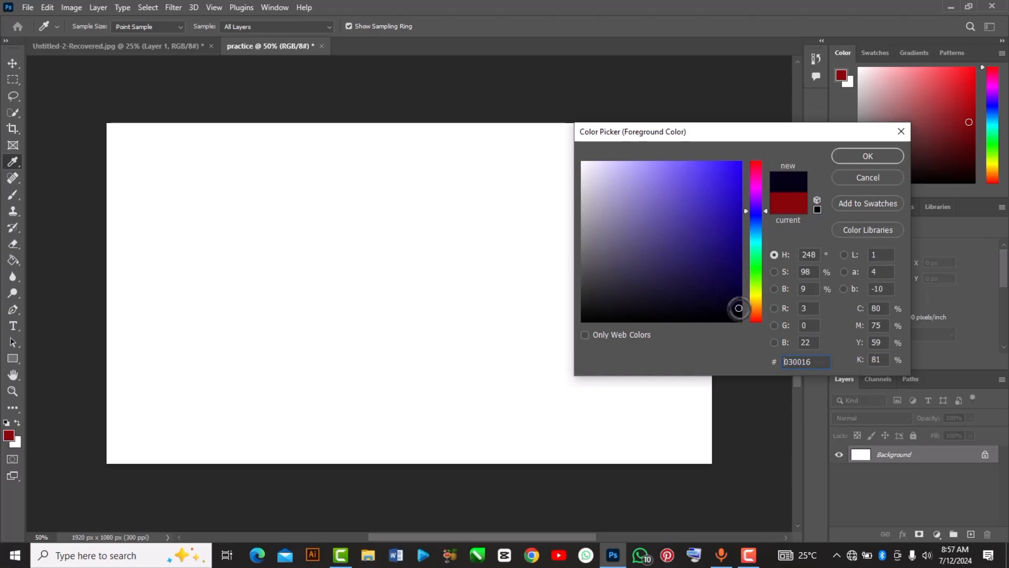
pyautogui.click(851, 158)
pyautogui.press('v')
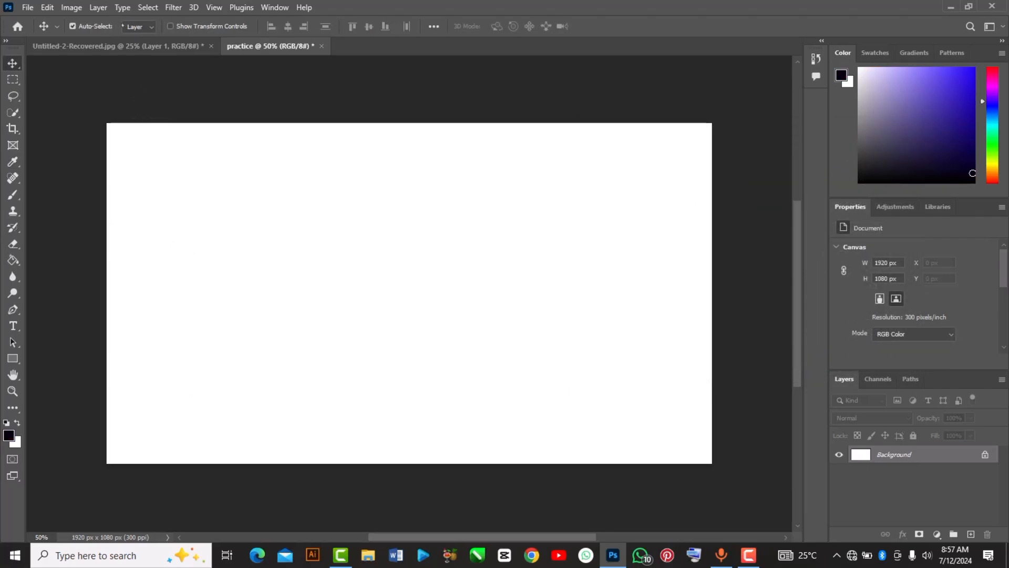
# - Fill the Background layer with the foreground color in Normal mode and return to the Move tool
pyautogui.click(47, 7)
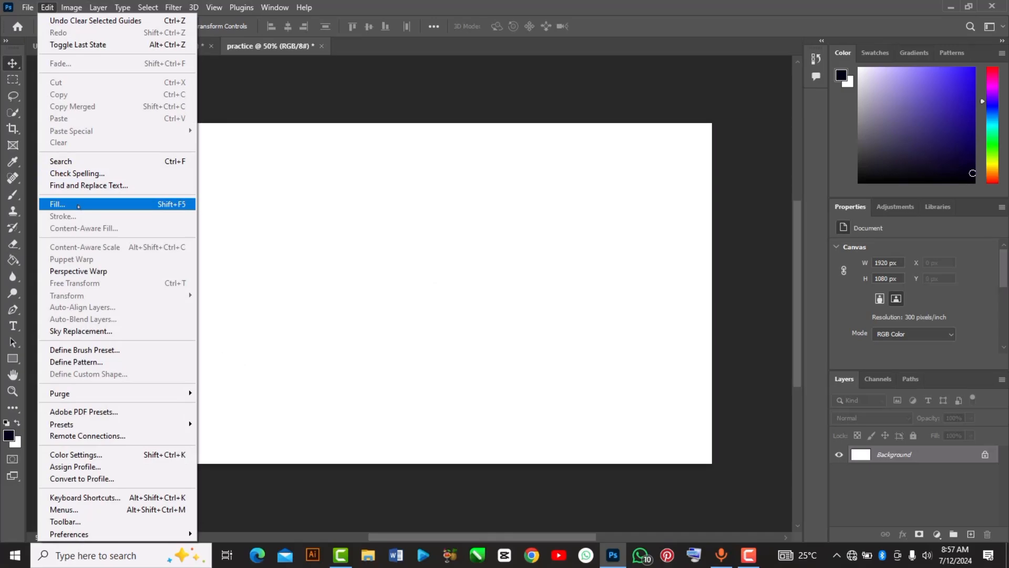
pyautogui.click(87, 206)
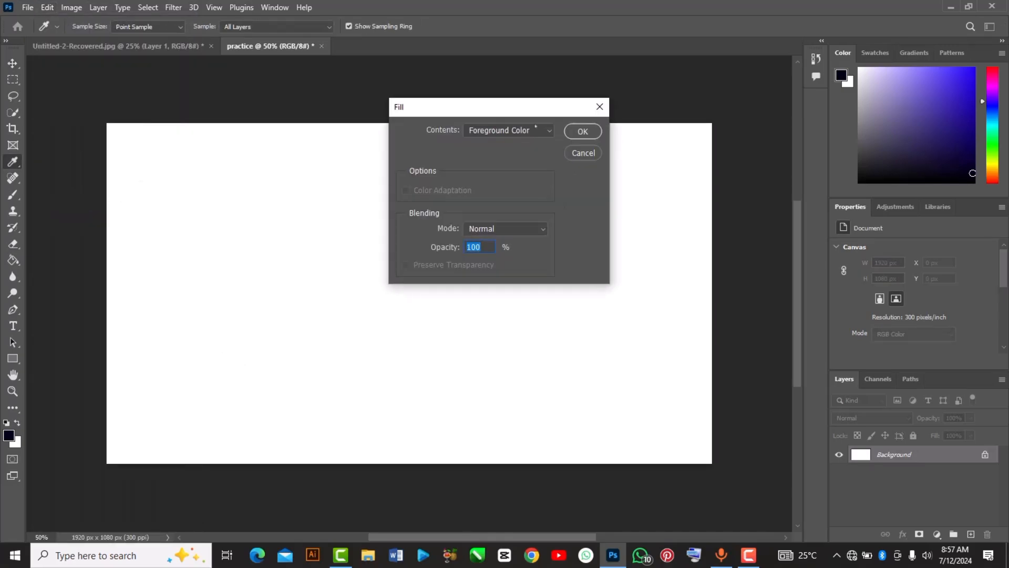
pyautogui.click(504, 136)
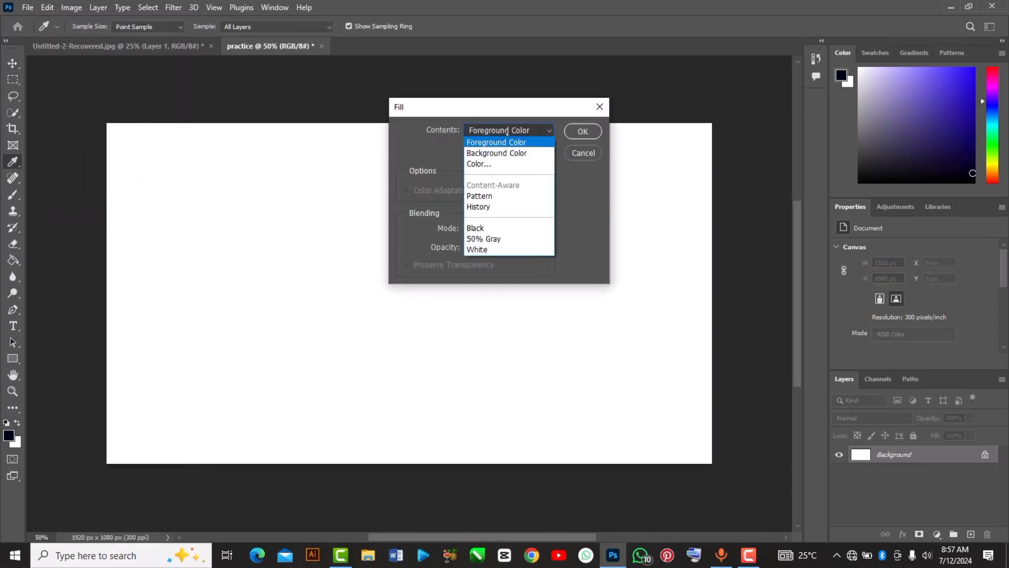
pyautogui.click(508, 131)
pyautogui.click(505, 131)
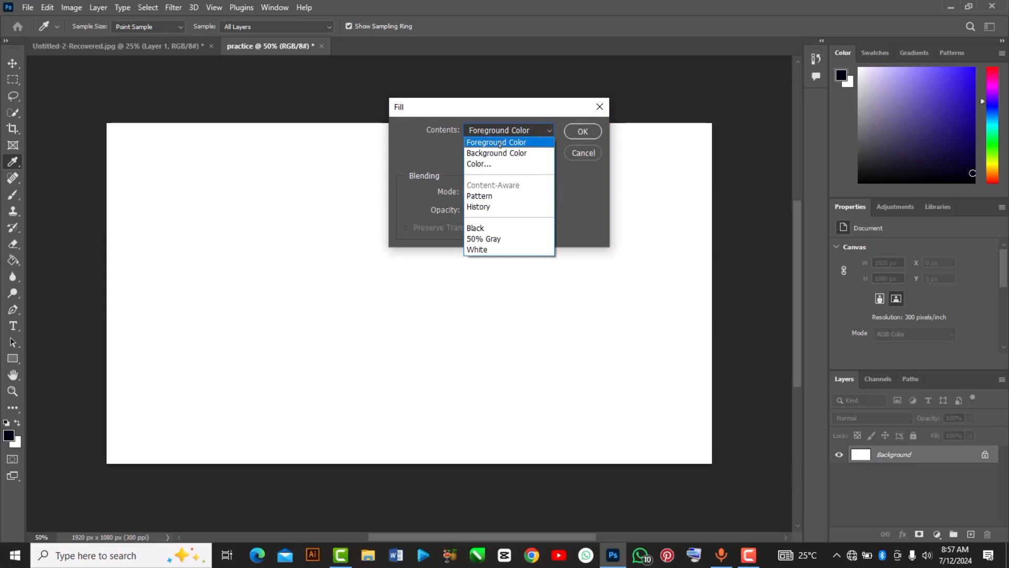
pyautogui.click(499, 142)
pyautogui.click(582, 131)
pyautogui.press('v')
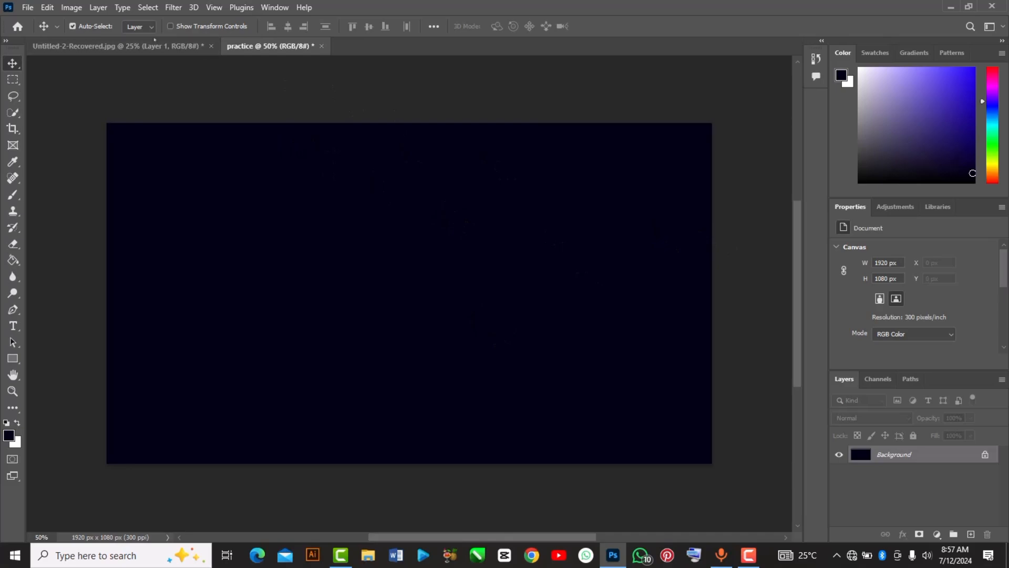
# - Copy the cut-out portrait layer from Untitled-2-Recovered.jpg into the practice document and move it down to reveal more of the head
pyautogui.click(150, 48)
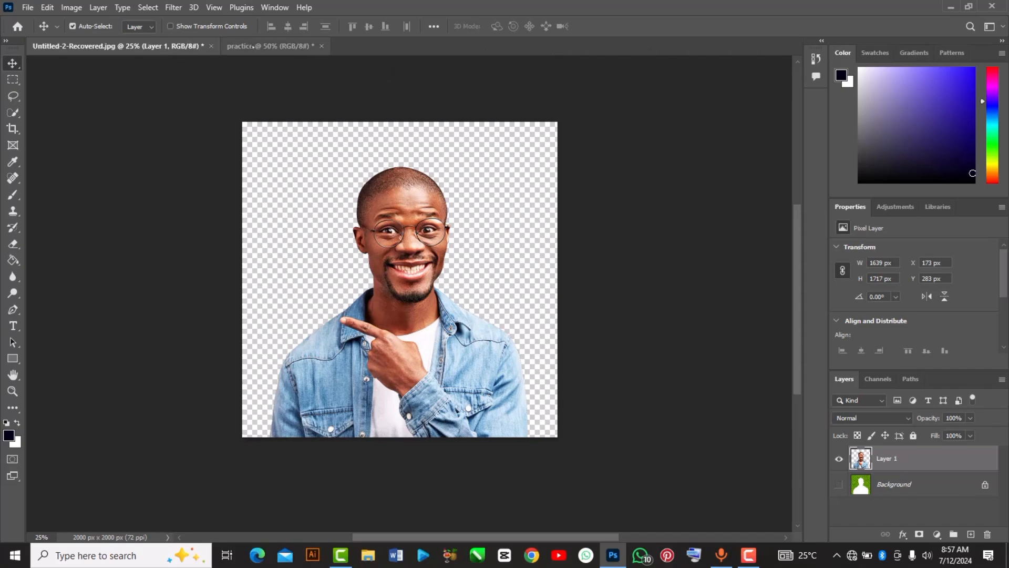
pyautogui.click(271, 46)
pyautogui.hotkey('ctrl', 'Tab')
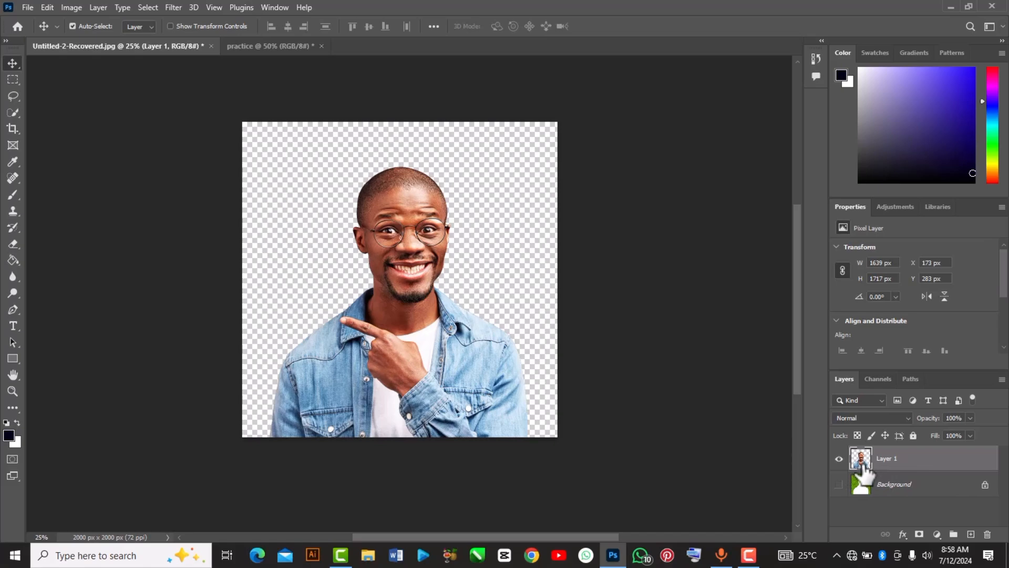
pyautogui.moveTo(865, 473); pyautogui.dragTo(453, 275)
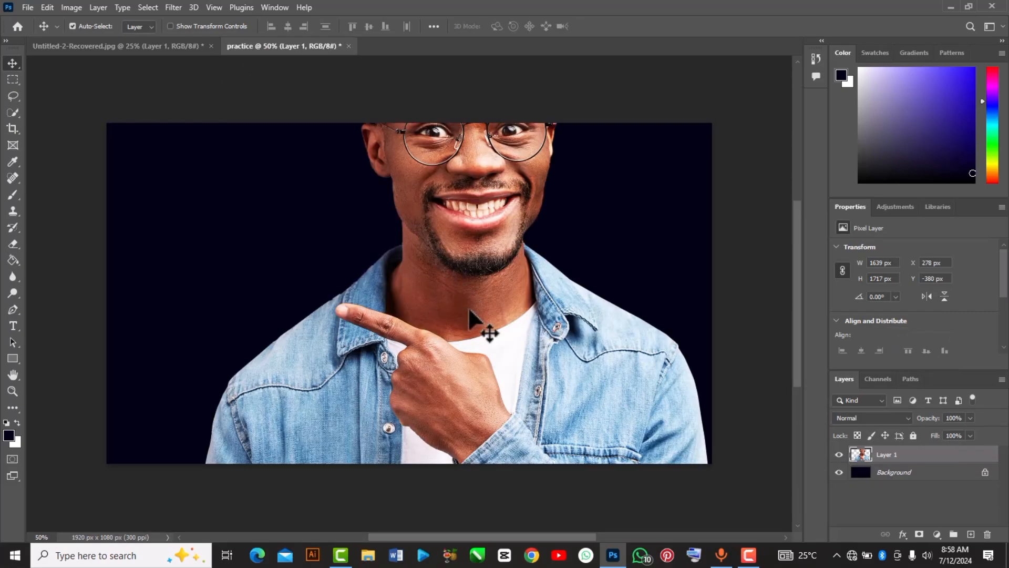
pyautogui.scroll(1, 469, 310)
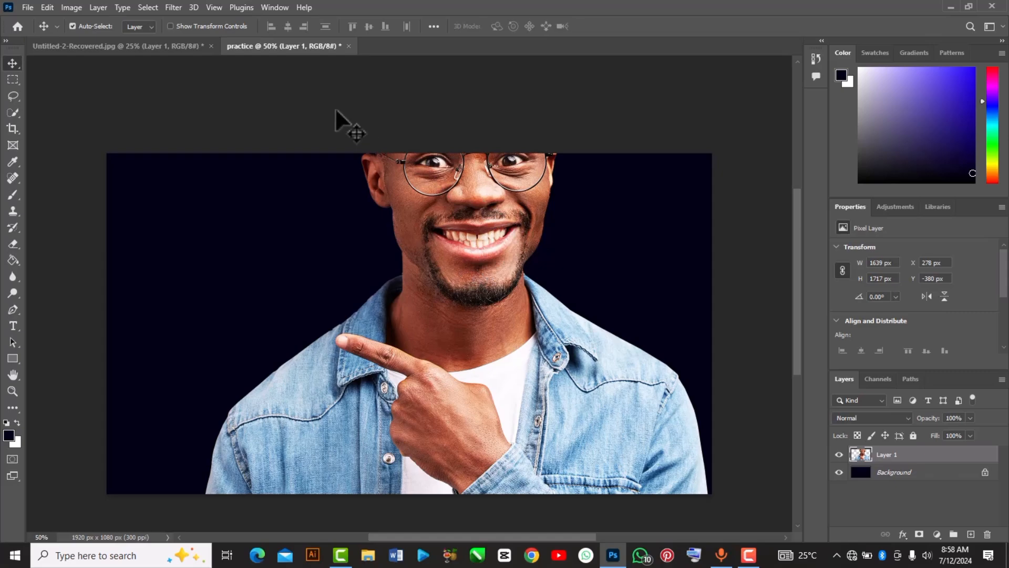
pyautogui.moveTo(458, 240); pyautogui.dragTo(465, 285)
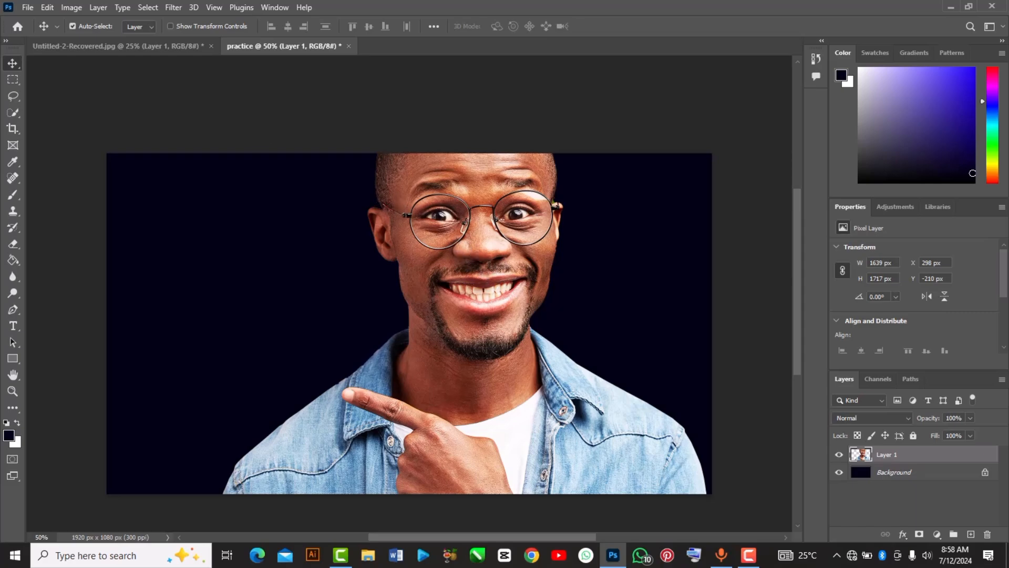
# - Scale the portrait layer down proportionally to about 65% with the Scale transform and shift it toward the right half of the canvas
pyautogui.click(47, 8)
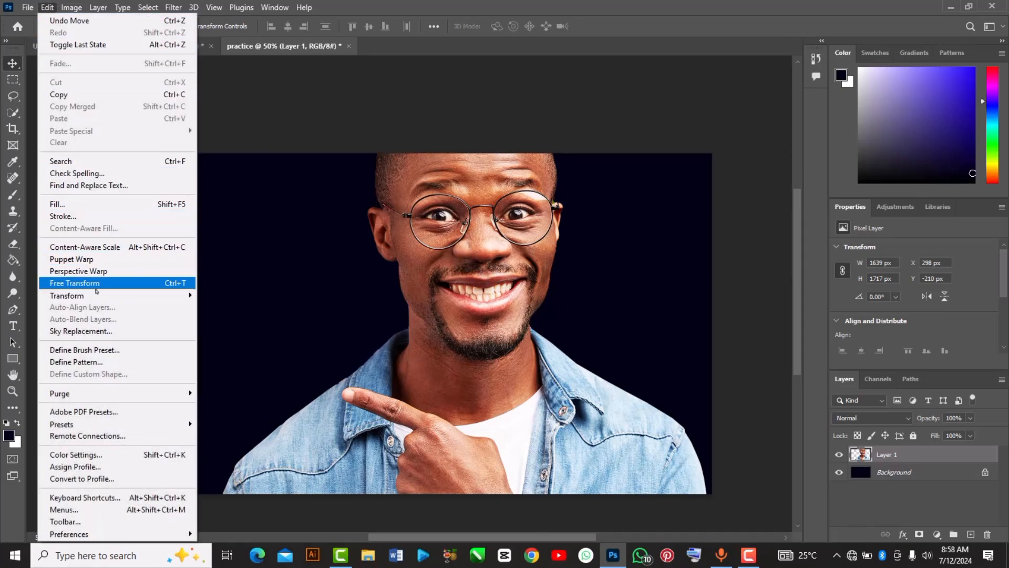
pyautogui.moveTo(97, 294)
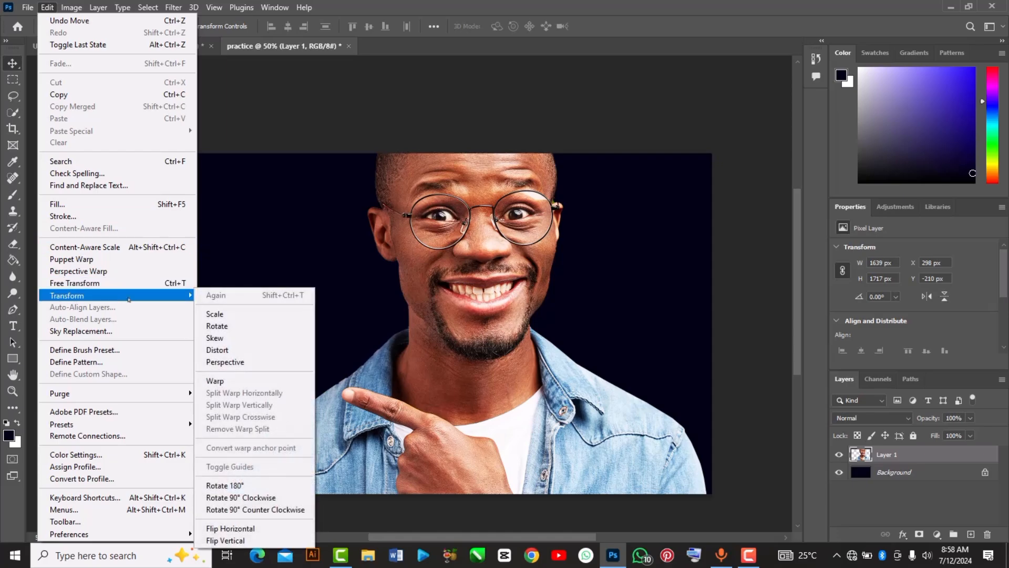
pyautogui.click(216, 313)
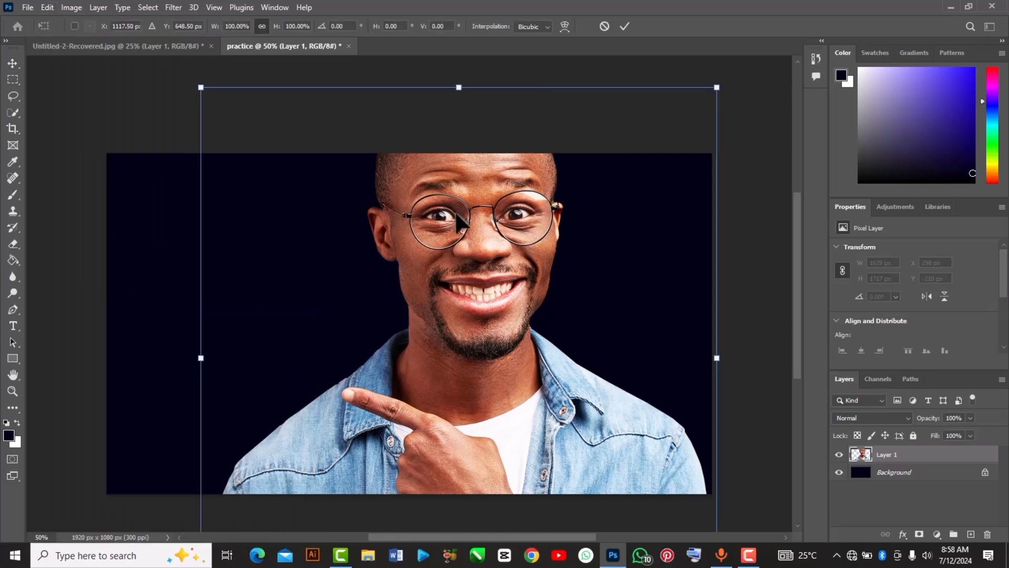
pyautogui.scroll(-2, 458, 221)
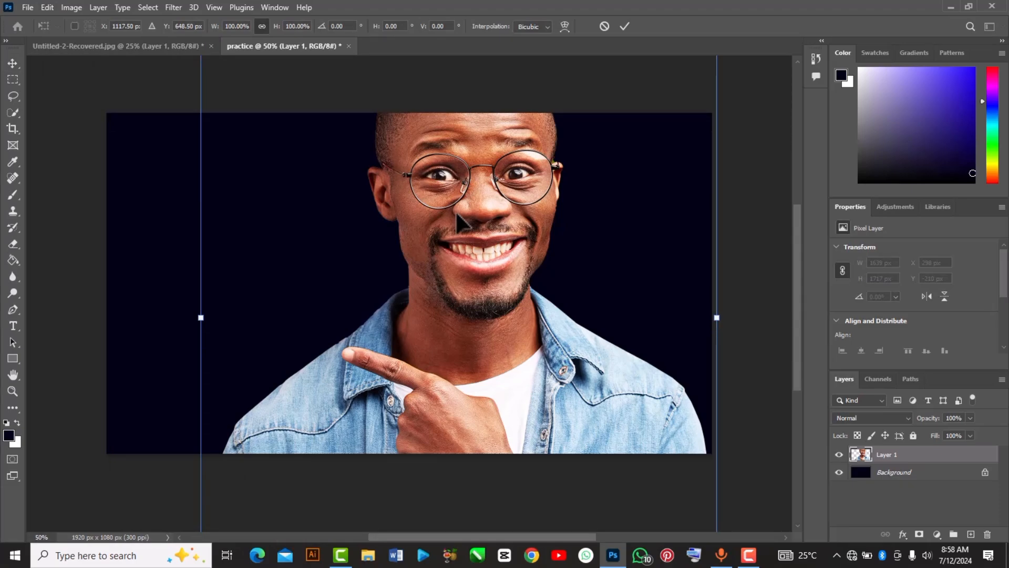
pyautogui.scroll(-5, 457, 218)
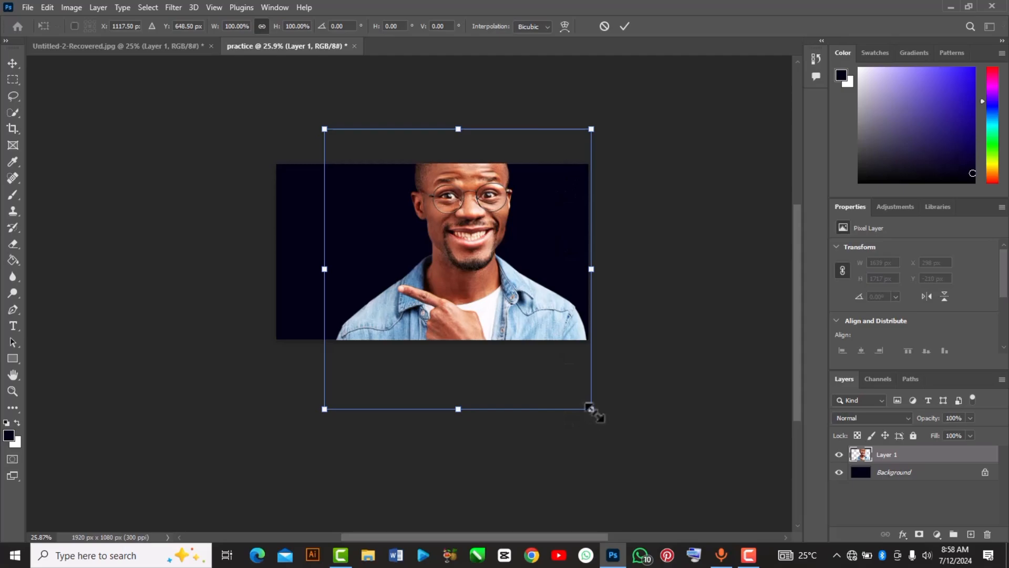
pyautogui.moveTo(590, 408); pyautogui.dragTo(542, 356)
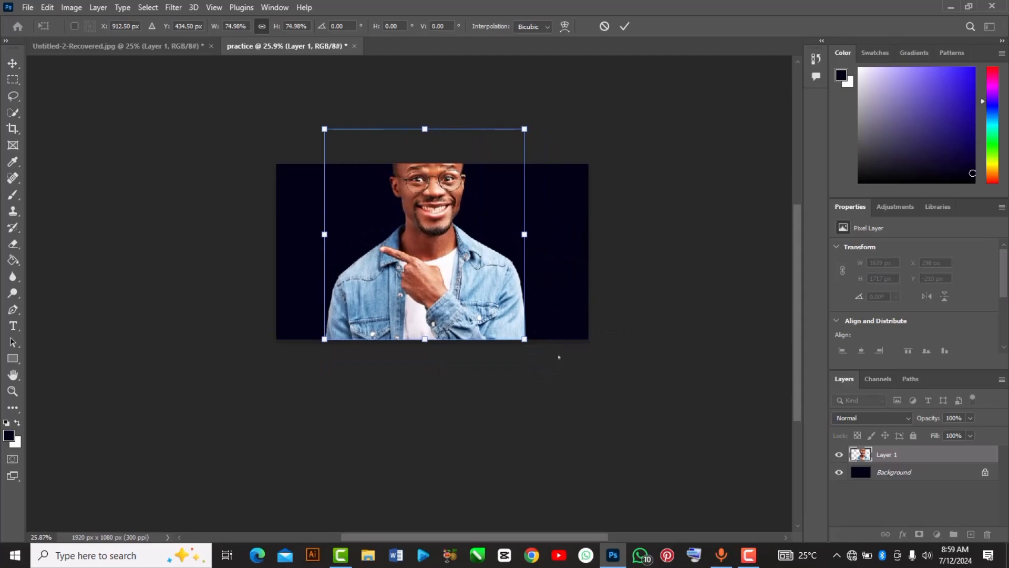
pyautogui.moveTo(524, 235); pyautogui.dragTo(544, 246)
pyautogui.hotkey('ctrl', 'z')
pyautogui.moveTo(526, 340); pyautogui.dragTo(543, 309)
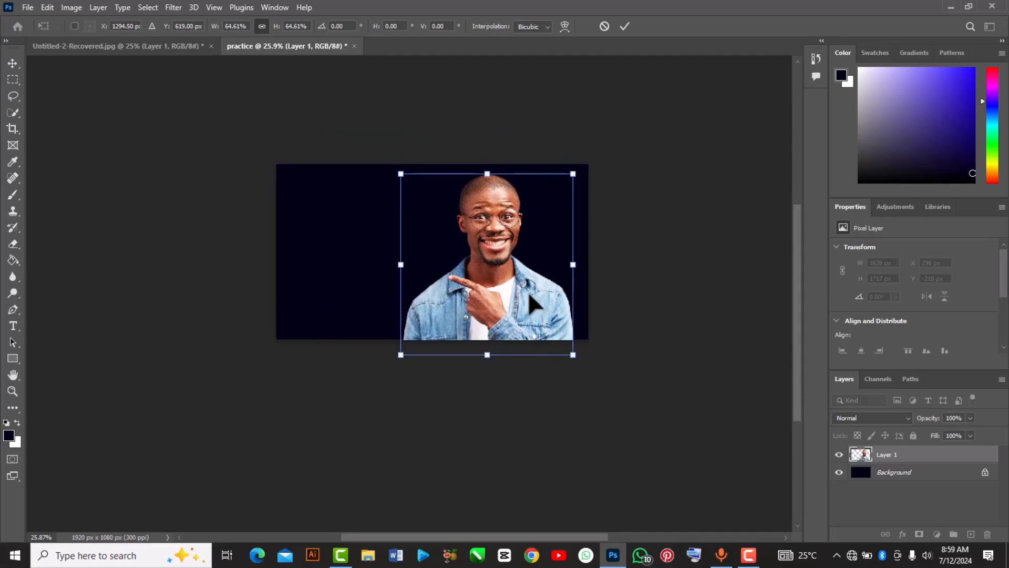
# - Align the portrait with the canvas's right and top edges, at X 861 px and Y 0 px, and apply the transform
pyautogui.moveTo(541, 306); pyautogui.dragTo(556, 332)
pyautogui.moveTo(512, 303); pyautogui.dragTo(496, 304)
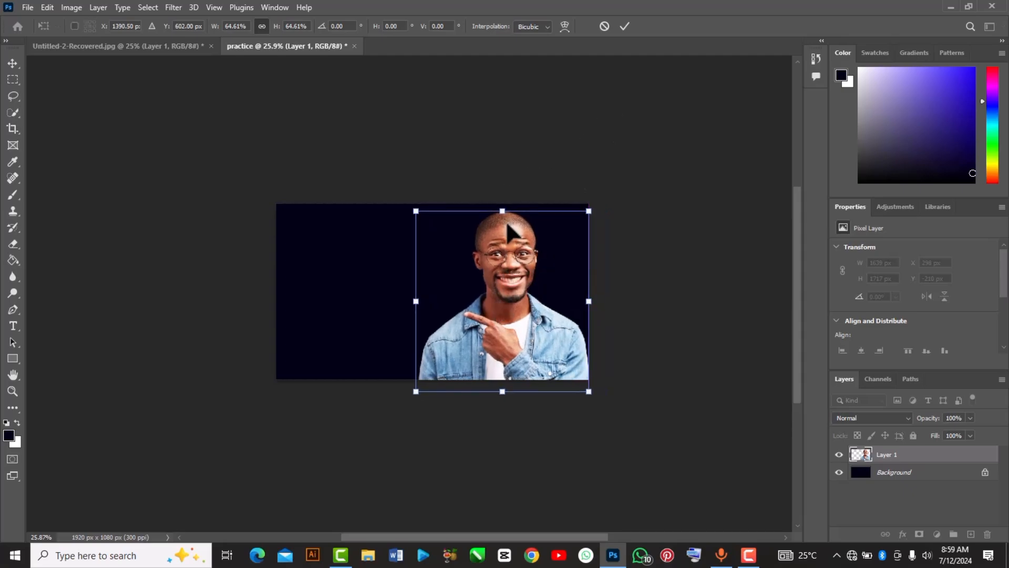
pyautogui.moveTo(505, 219); pyautogui.dragTo(506, 212)
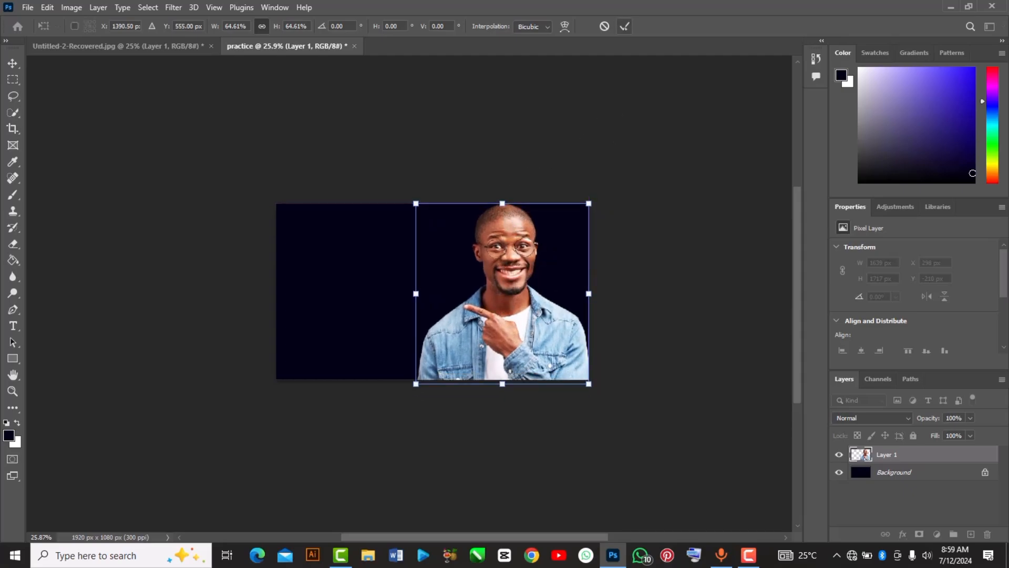
pyautogui.click(625, 26)
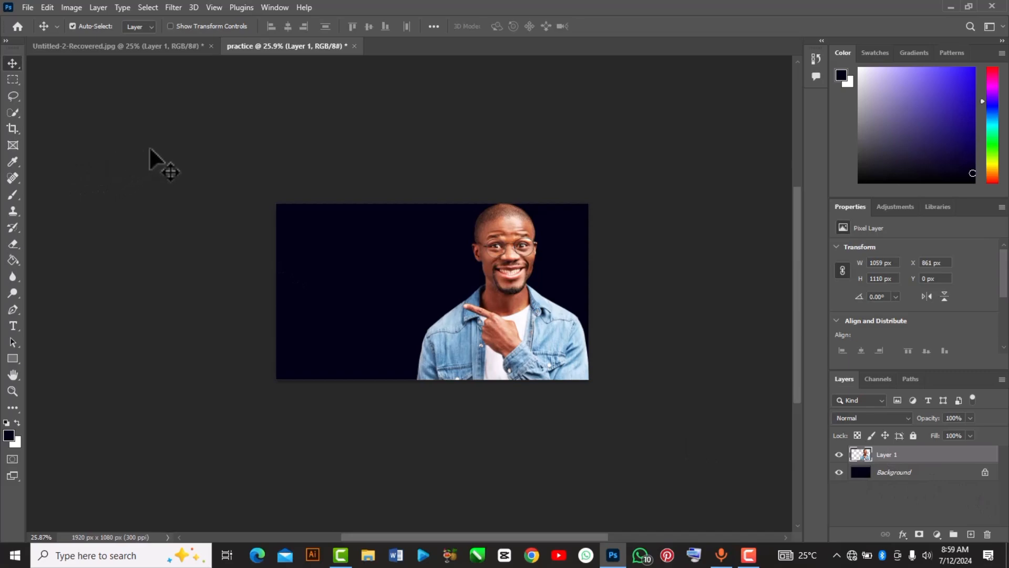
# - Start a new text layer in the empty upper-left area of the canvas and set its text color to white, #ffffff
pyautogui.scroll(2, 490, 289)
pyautogui.scroll(-1, 491, 292)
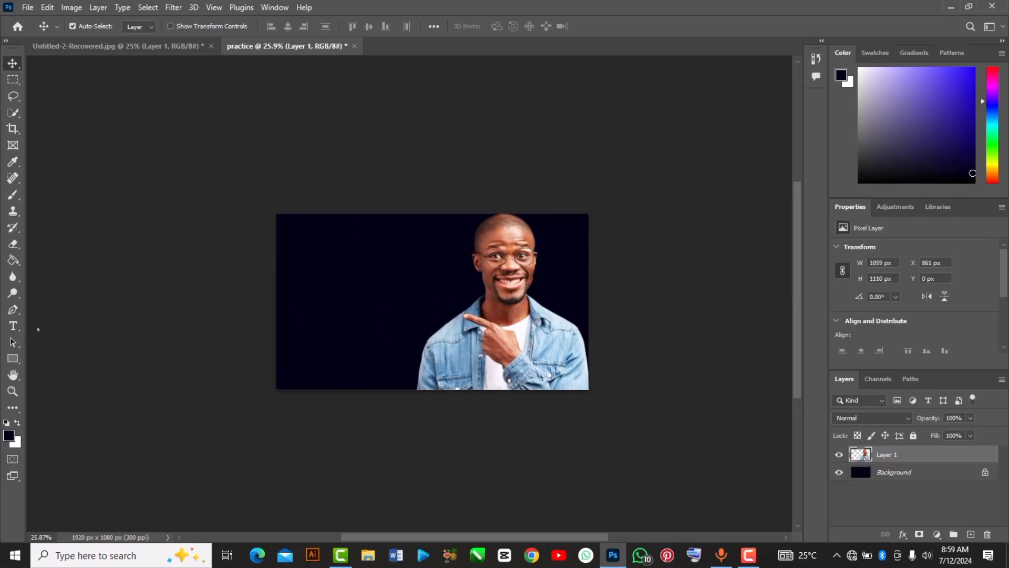
pyautogui.click(12, 326)
pyautogui.press('z')
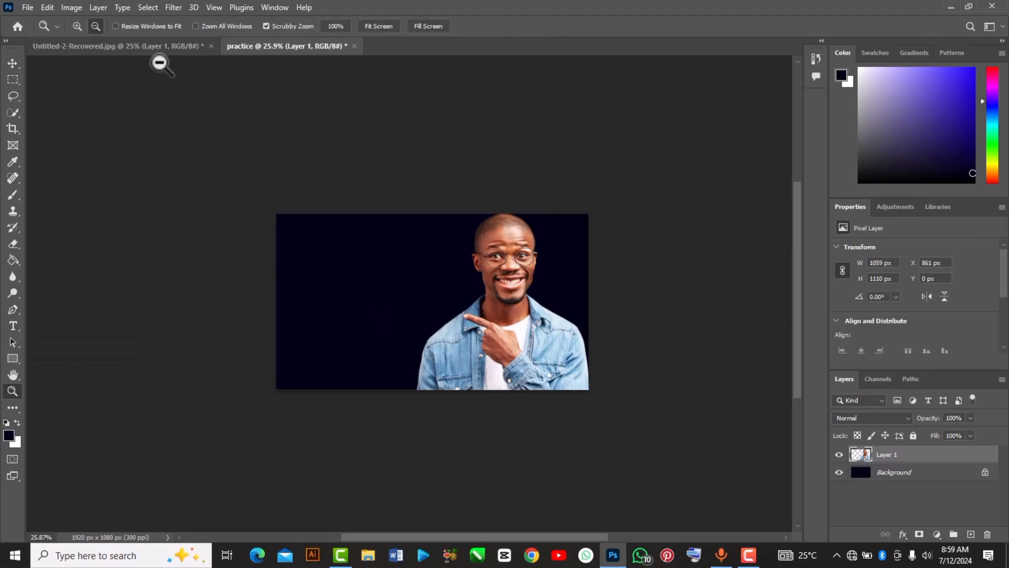
pyautogui.rightClick(392, 317)
pyautogui.click(418, 322)
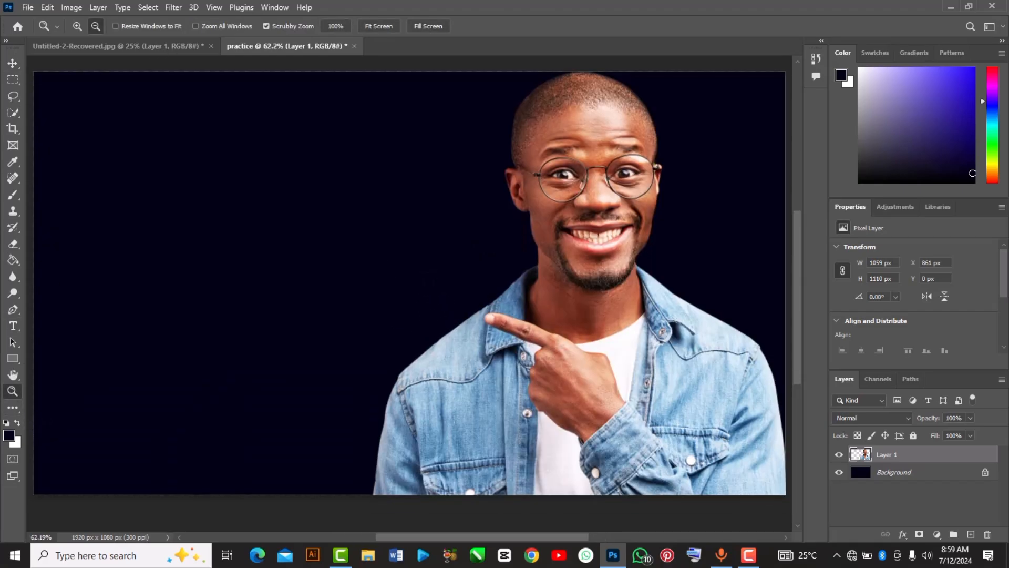
pyautogui.click(13, 325)
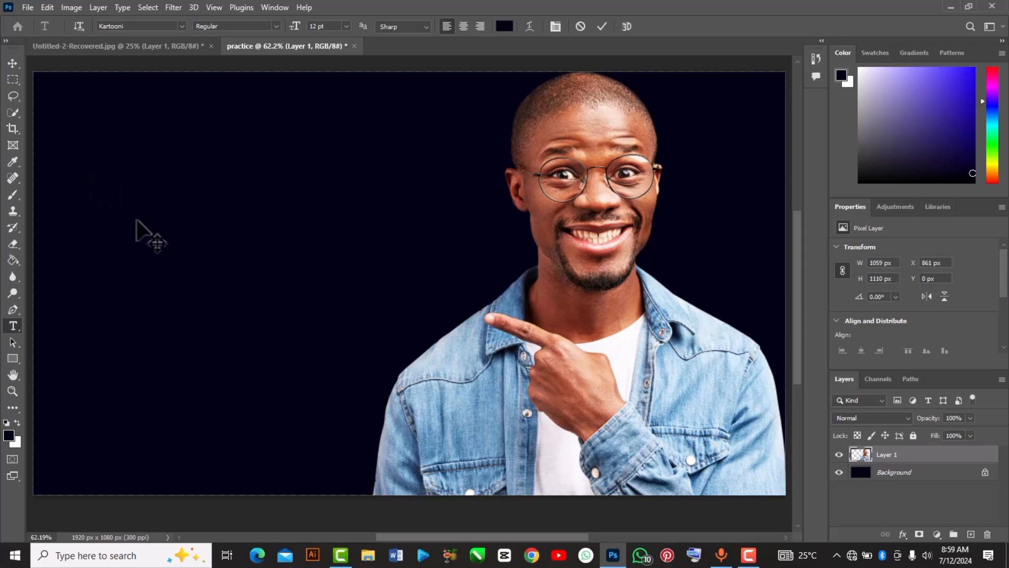
pyautogui.click(114, 181)
pyautogui.doubleClick(115, 182)
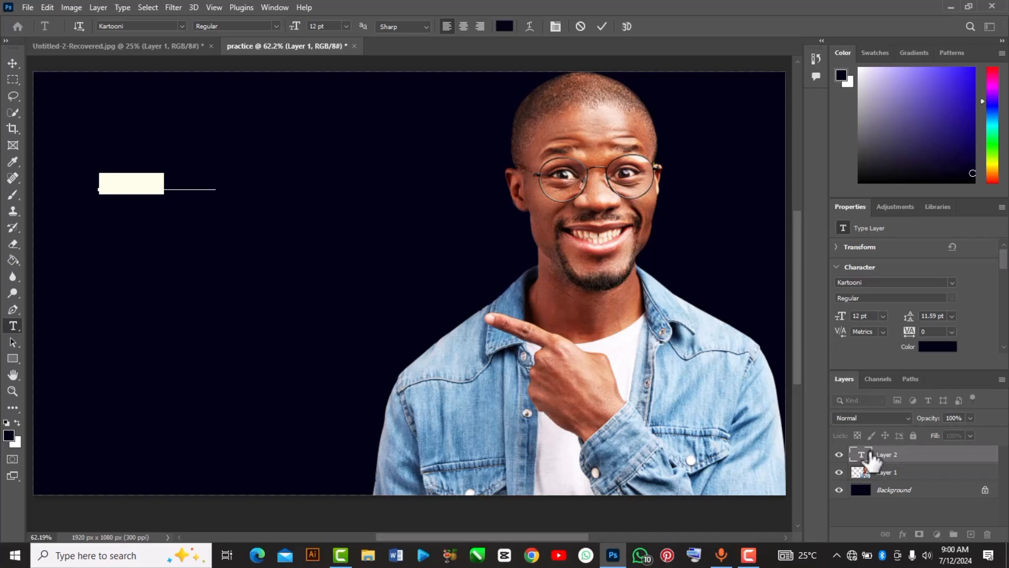
pyautogui.click(205, 187)
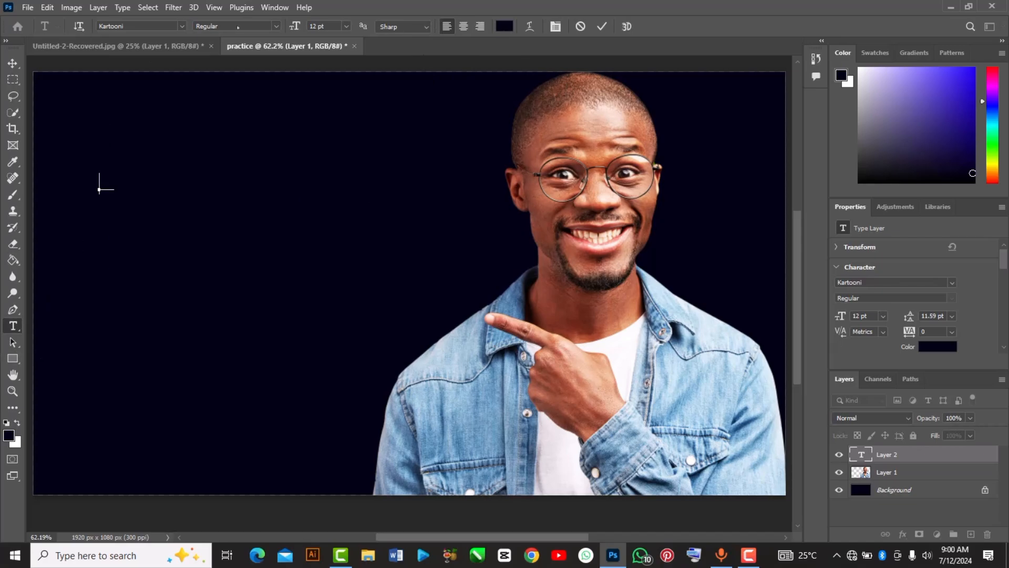
pyautogui.click(505, 28)
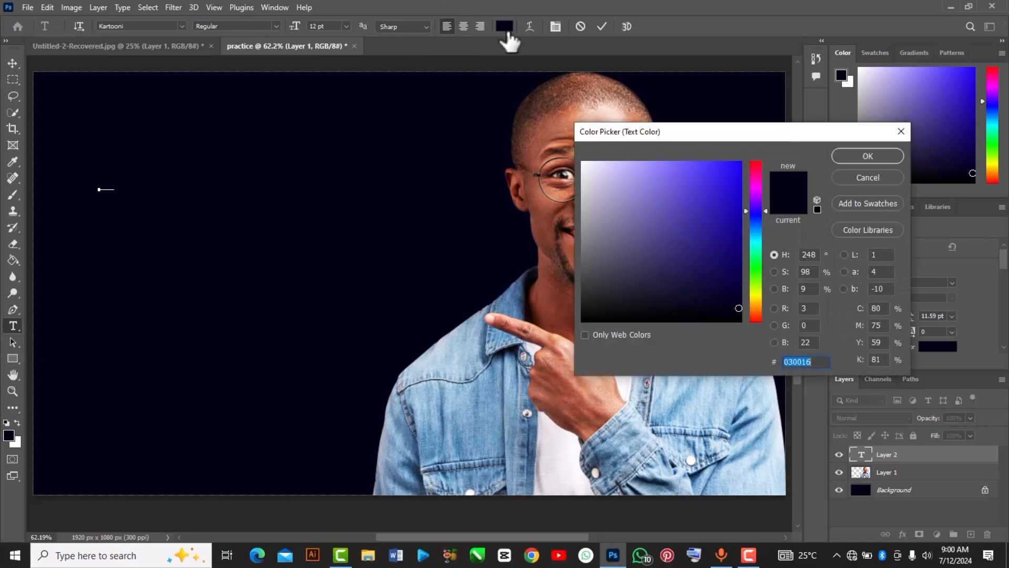
pyautogui.moveTo(636, 201); pyautogui.dragTo(531, 136)
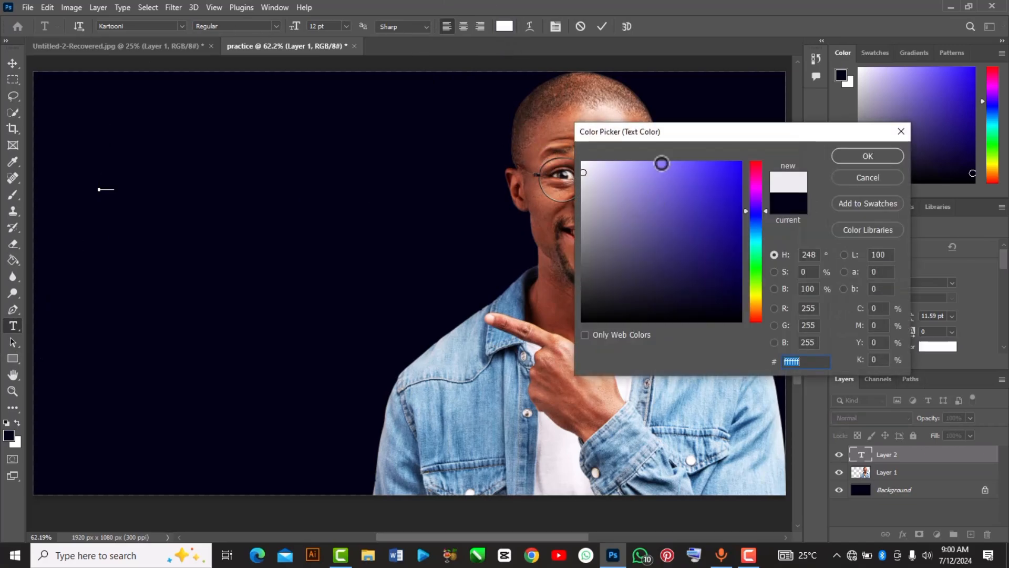
pyautogui.click(852, 158)
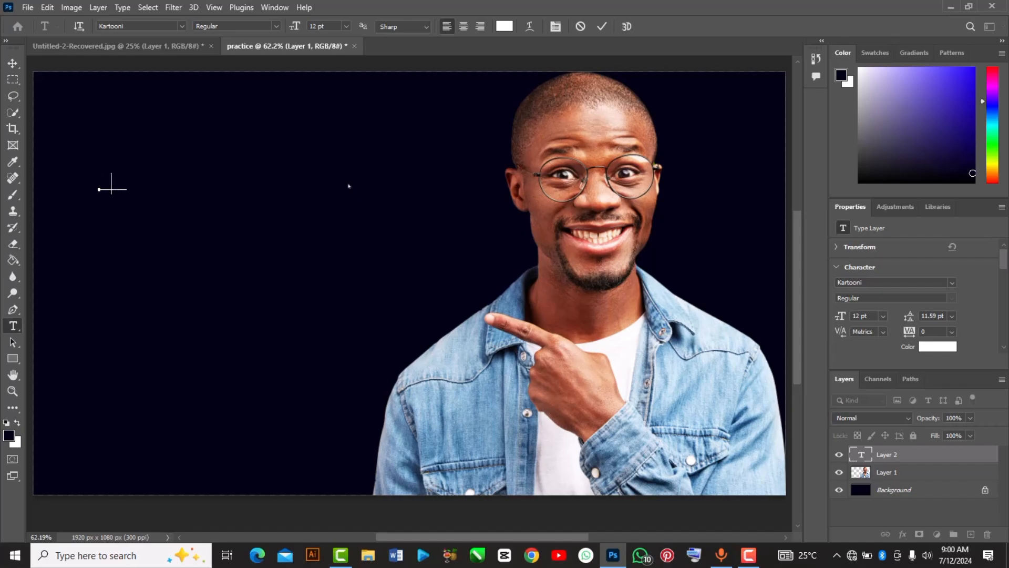
# - Enter the title text "PHOTOSHOP TUTORIAL FOR BEGINNERS" in the new text layer
pyautogui.write('HOTO')
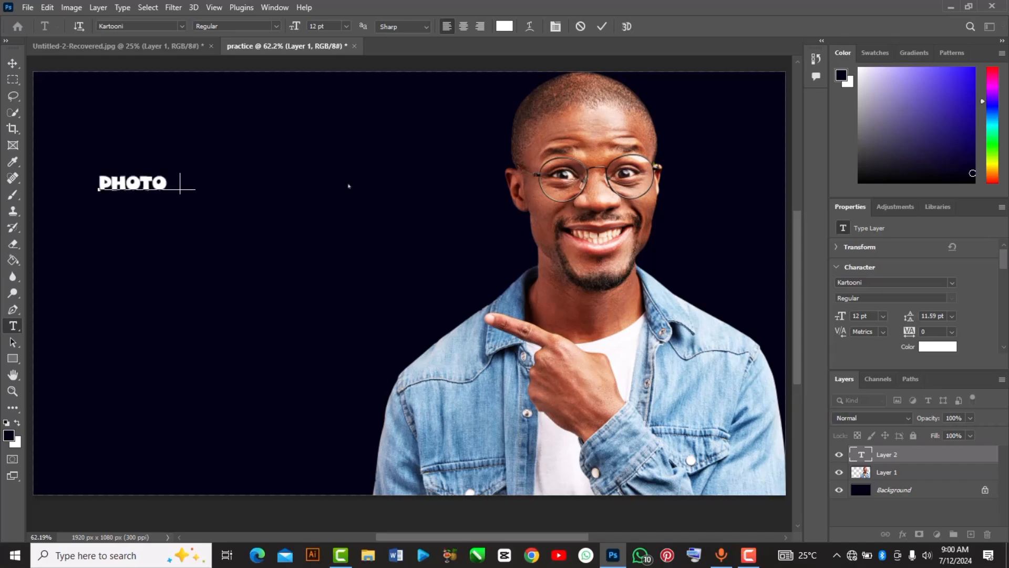
pyautogui.write('SHOP')
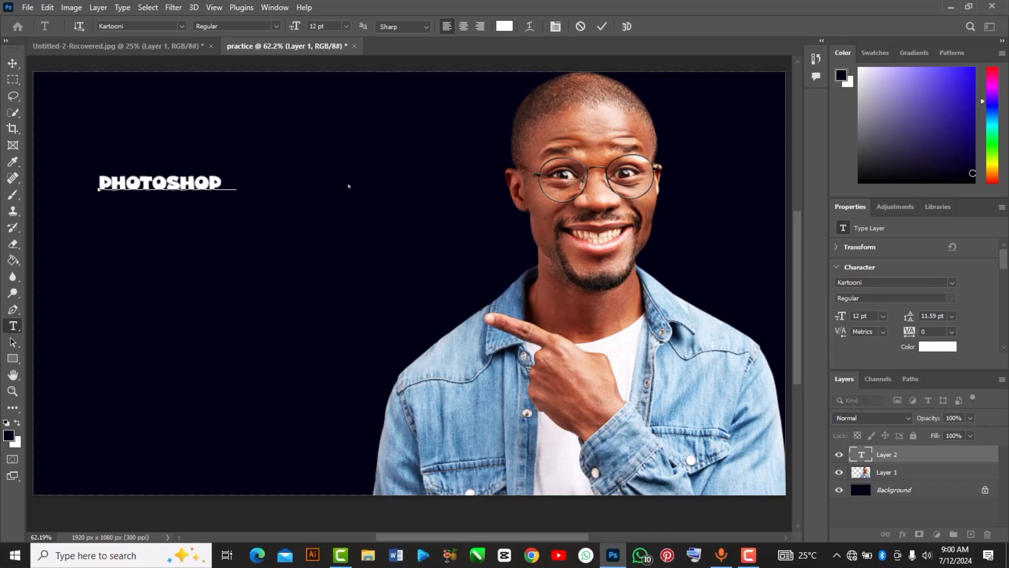
pyautogui.write(' TUT')
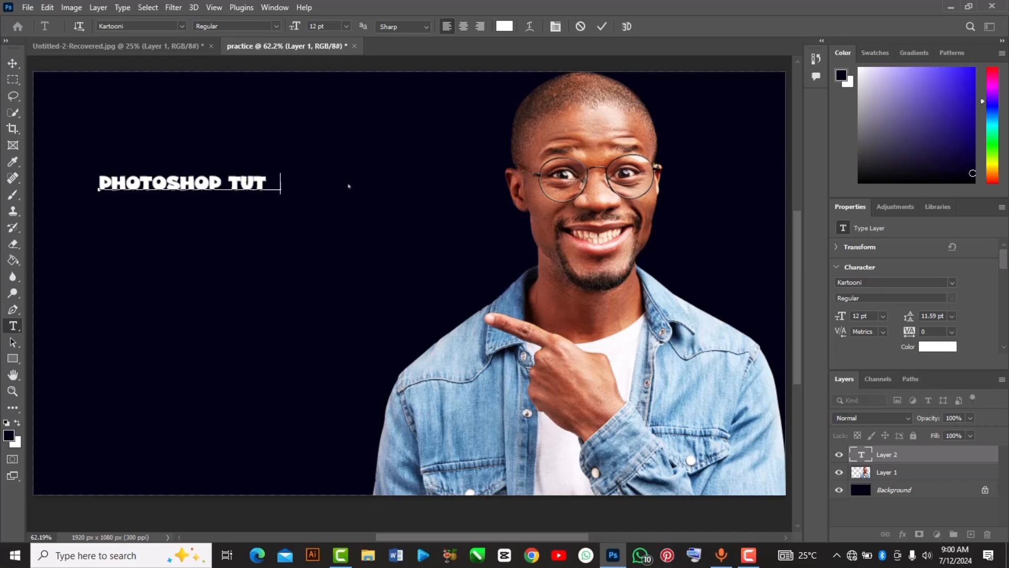
pyautogui.write('ORIAL FOR')
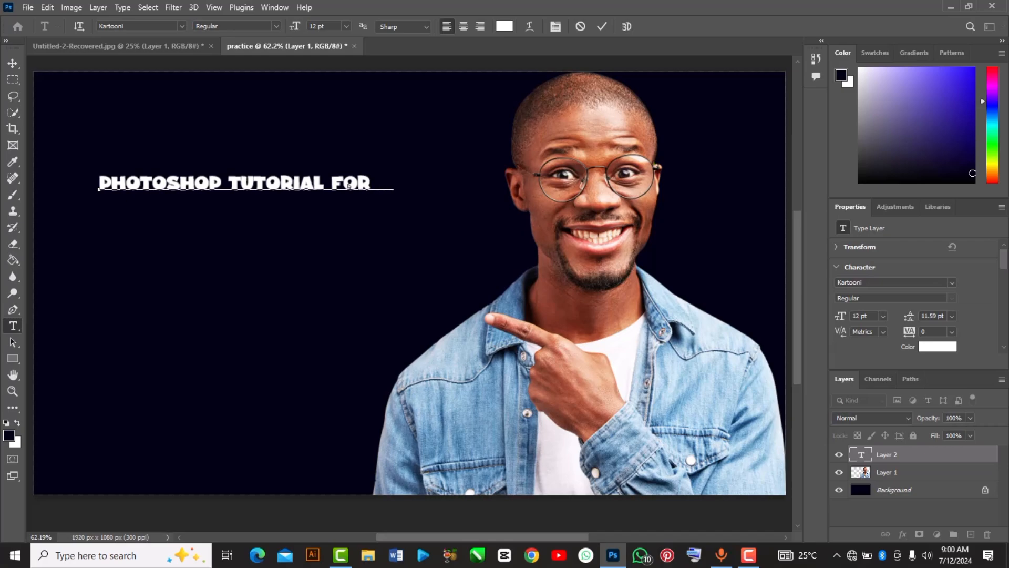
pyautogui.write(' BEGINNERS')
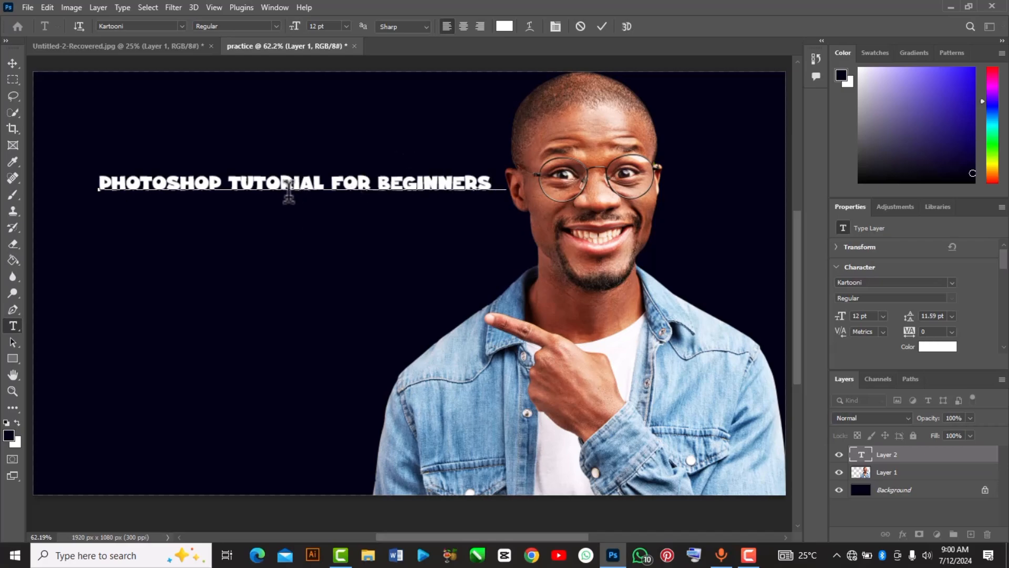
# - Break the title into four lines, PHOTOSHOP / TUTORIAL / FOR / BEGINNERS, and finish editing the text with the Move tool
pyautogui.click(230, 184)
pyautogui.press('Delete')
pyautogui.press('Return')
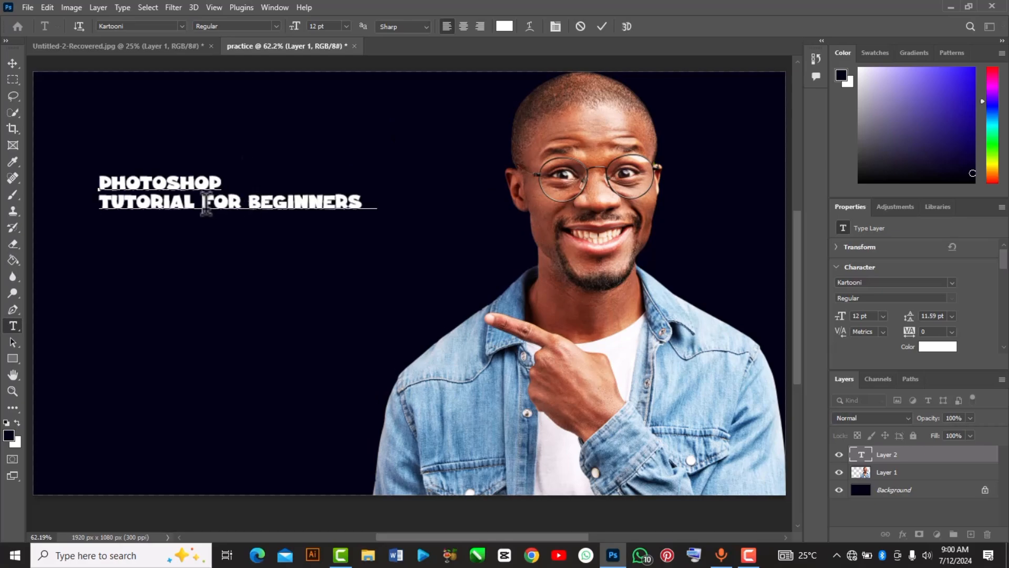
pyautogui.press('Return')
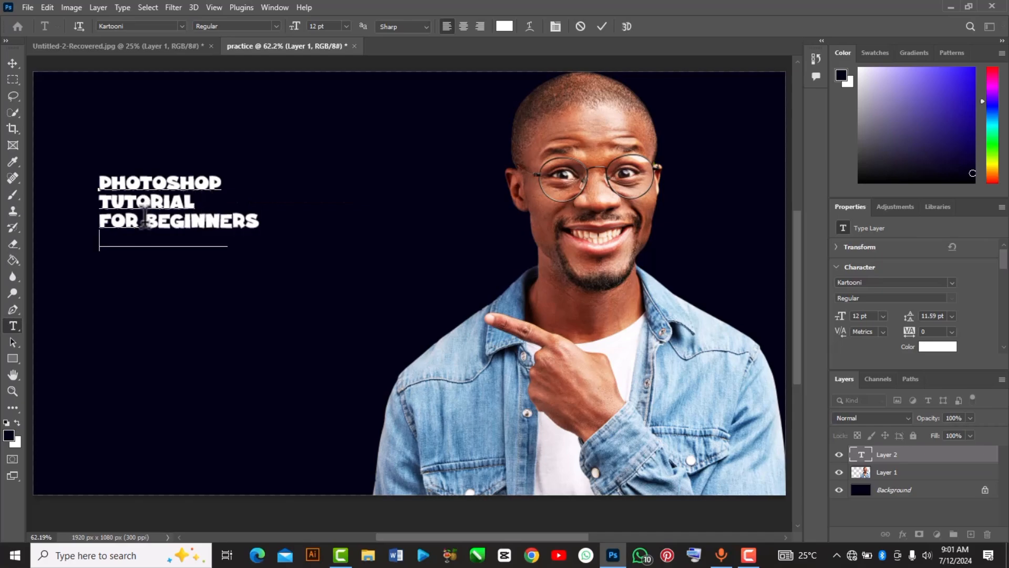
pyautogui.press('Return')
pyautogui.click(13, 63)
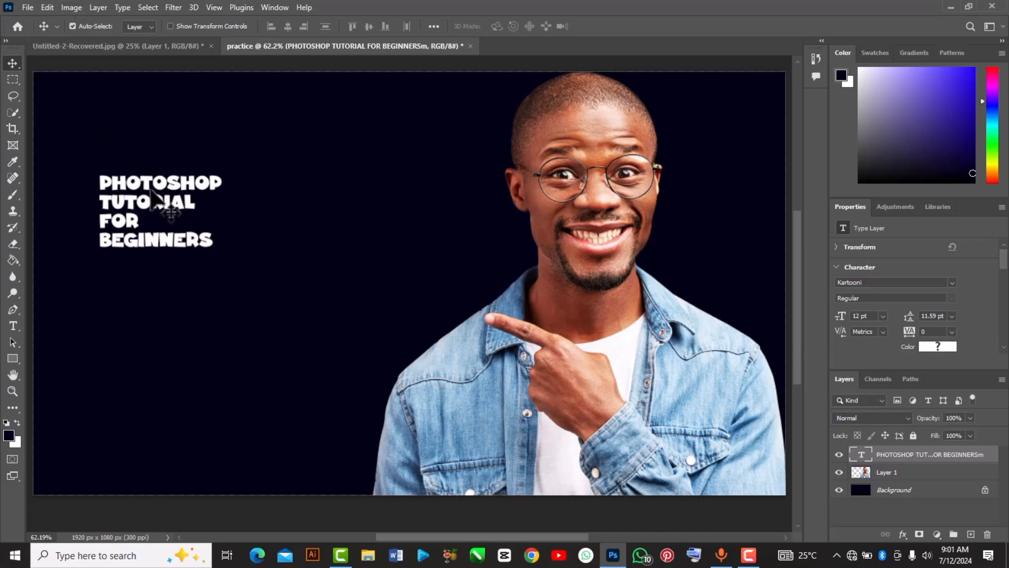
# - Move the title slightly down and toward the portrait, scale it up to about 217%, and apply the transform
pyautogui.moveTo(166, 199); pyautogui.dragTo(196, 208)
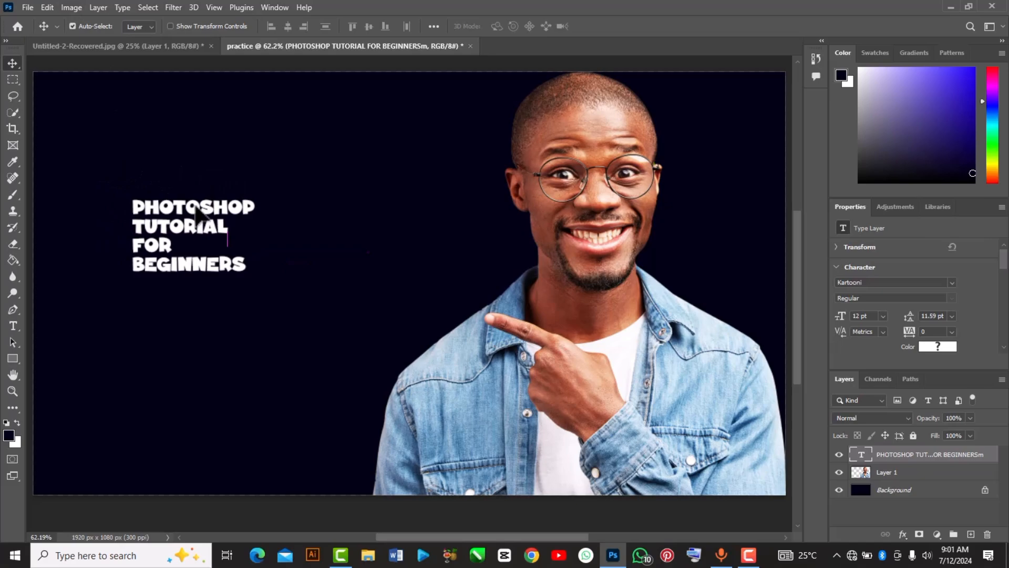
pyautogui.hotkey('ctrl', 't')
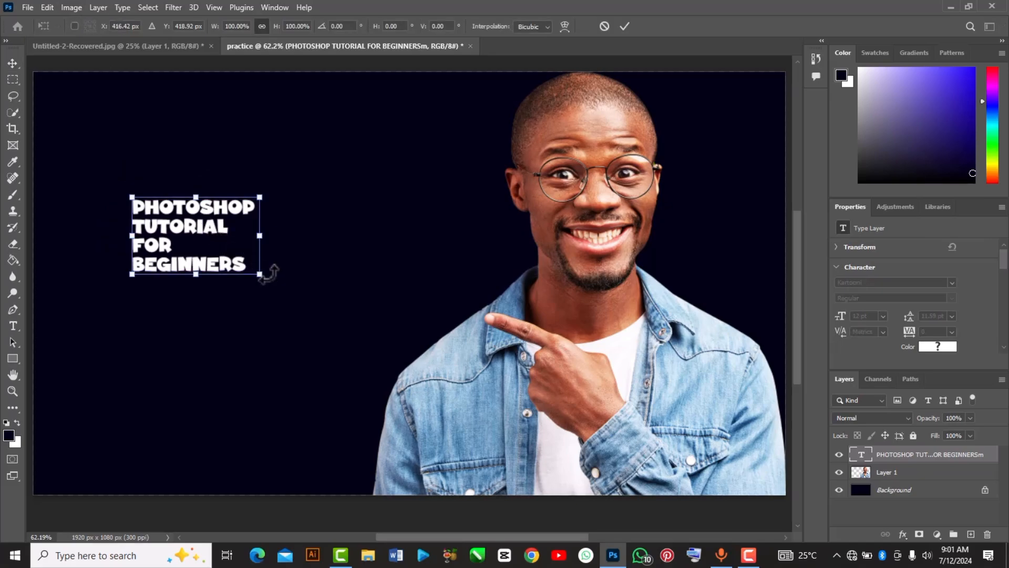
pyautogui.moveTo(261, 275); pyautogui.dragTo(410, 365)
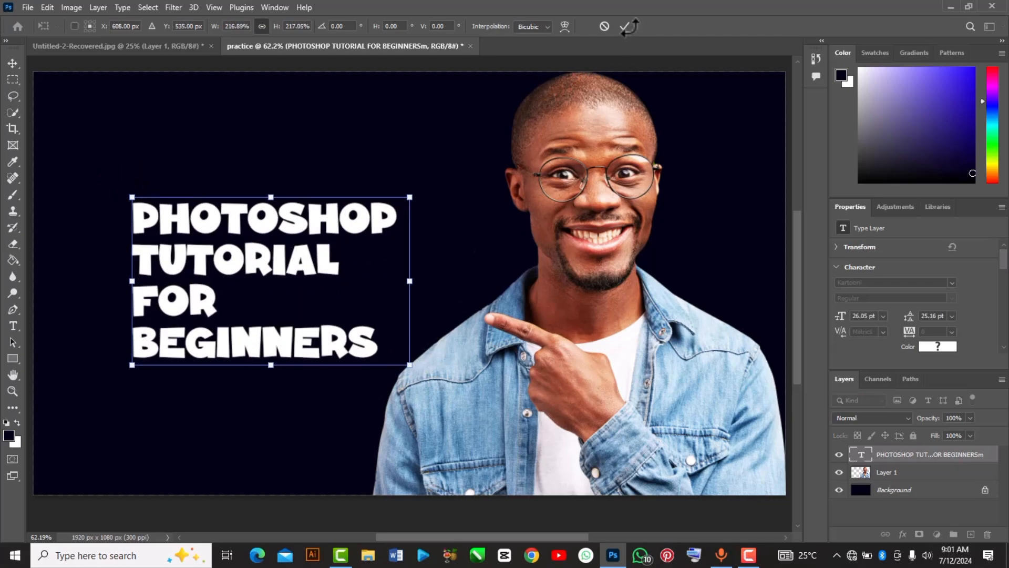
pyautogui.click(625, 26)
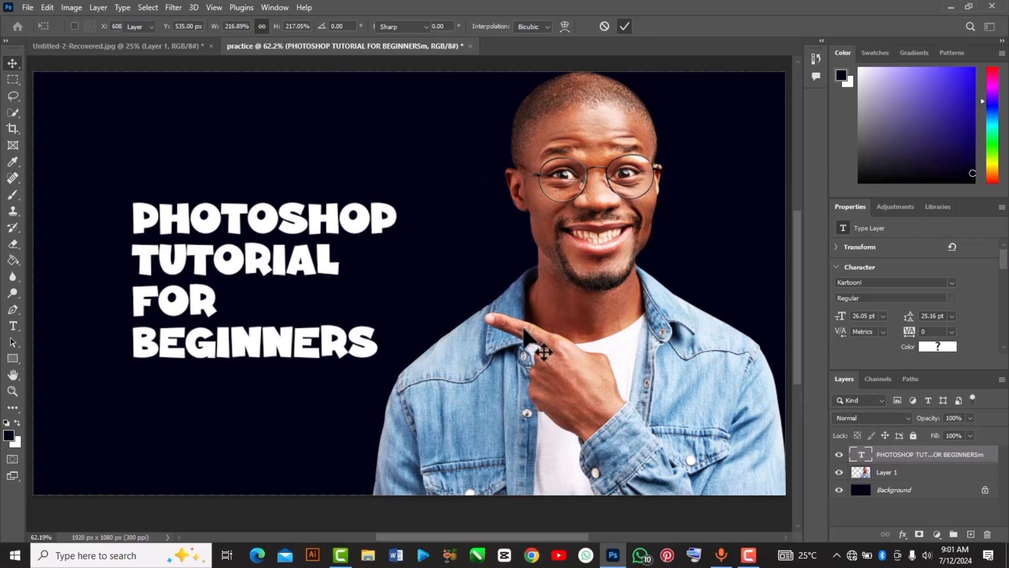
# - Open the title layer for editing with all four lines of its text selected
pyautogui.doubleClick(309, 199)
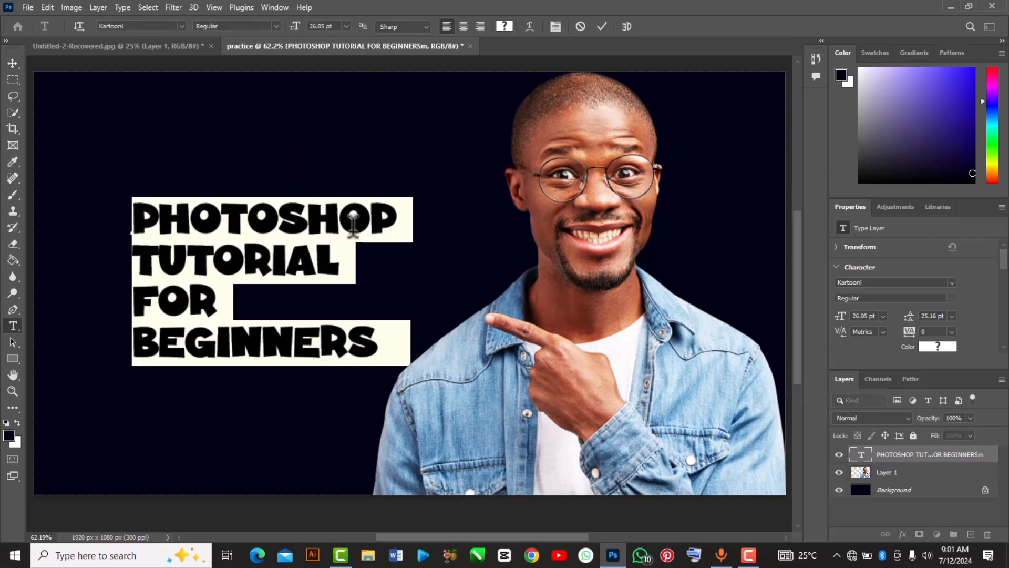
pyautogui.click(860, 456)
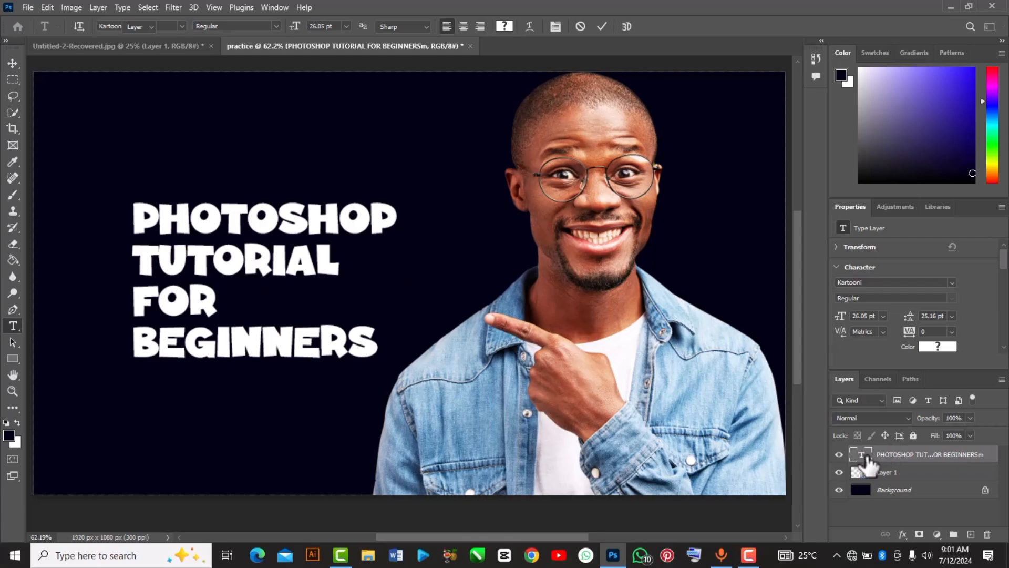
pyautogui.doubleClick(865, 456)
pyautogui.click(865, 455)
pyautogui.click(862, 453)
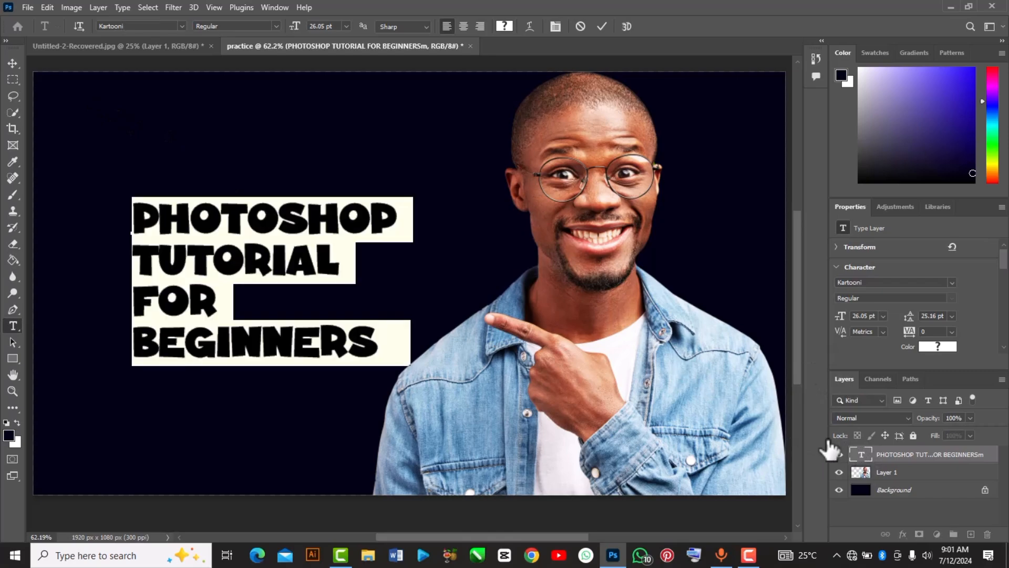
# - Try centered and right alignment on the whole title text, and return it to left alignment
pyautogui.click(464, 27)
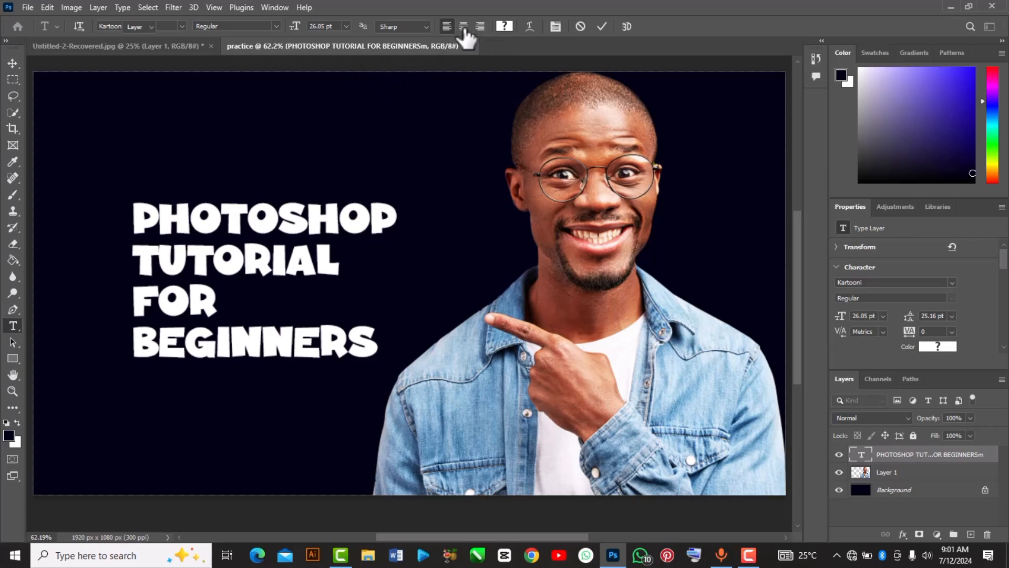
pyautogui.hotkey('ctrl', 'a')
pyautogui.click(464, 28)
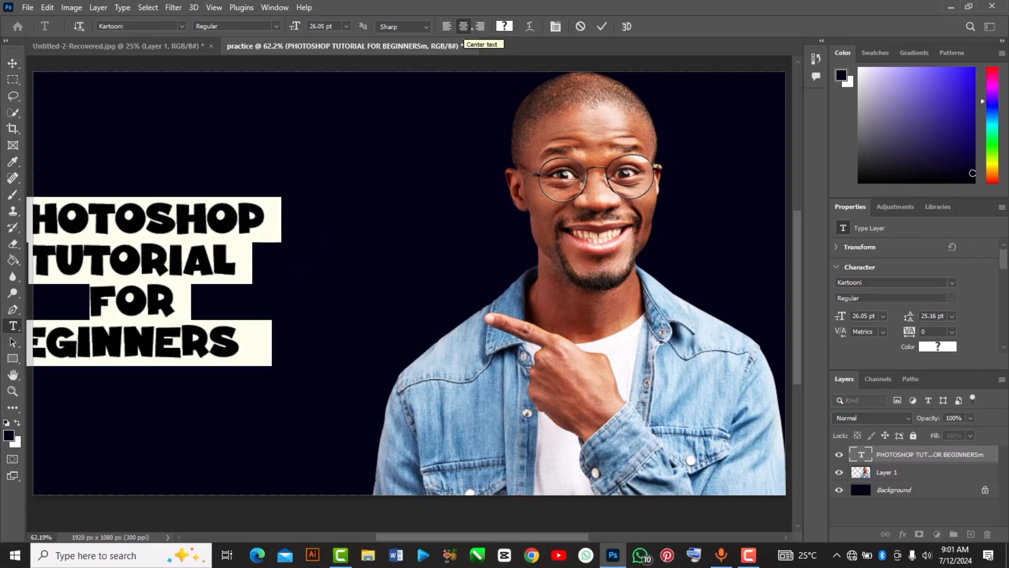
pyautogui.click(480, 26)
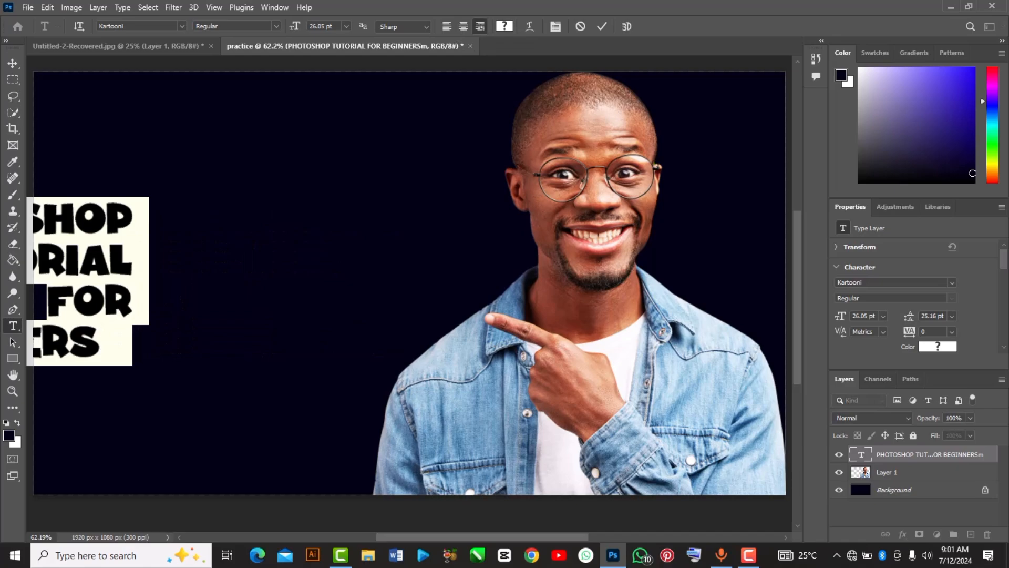
pyautogui.click(447, 27)
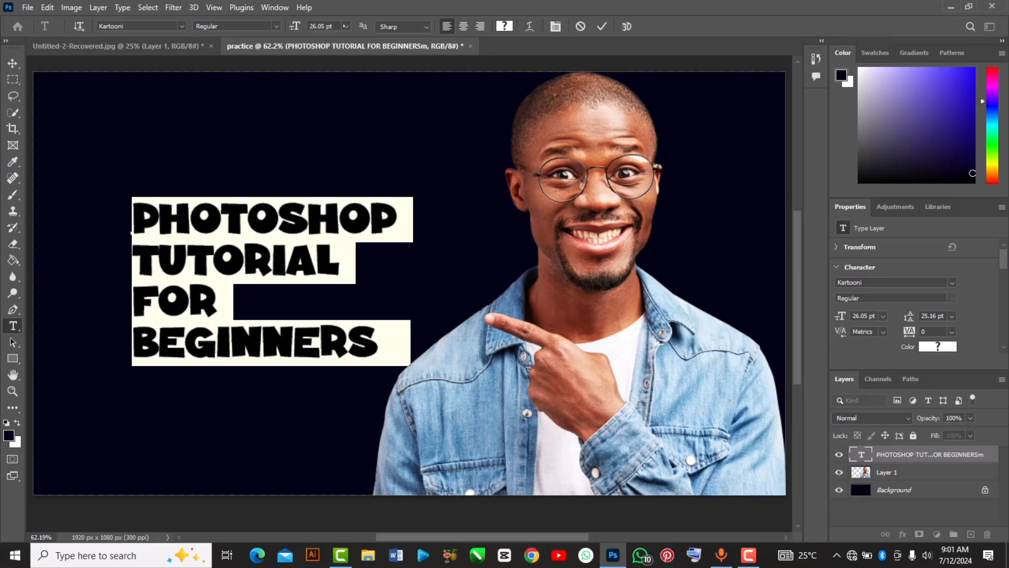
# - Try preset font sizes of 12 pt, 36 pt, 14 pt and 18 pt on the selected title text
pyautogui.click(346, 26)
pyautogui.click(330, 102)
pyautogui.click(346, 26)
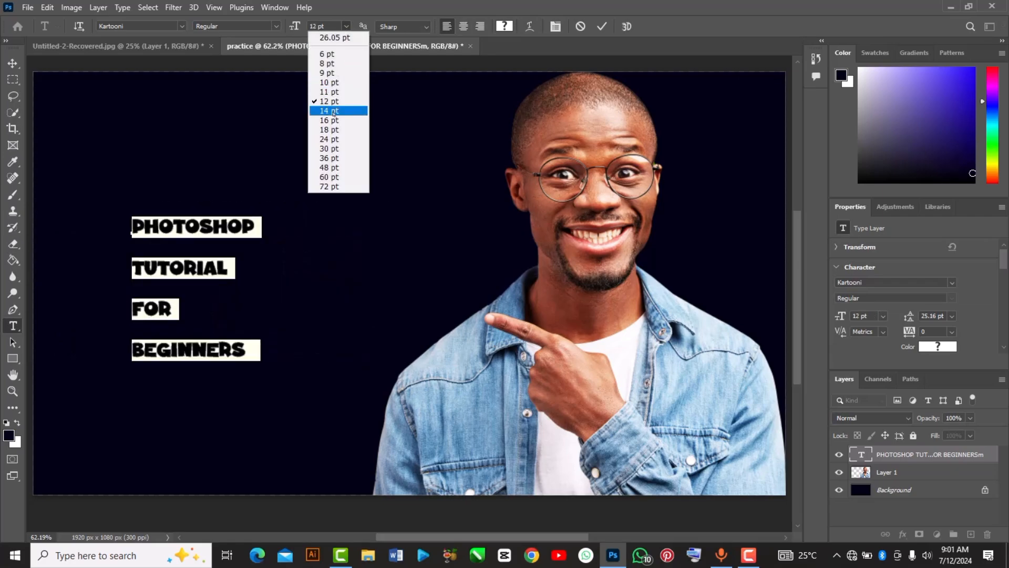
pyautogui.click(330, 158)
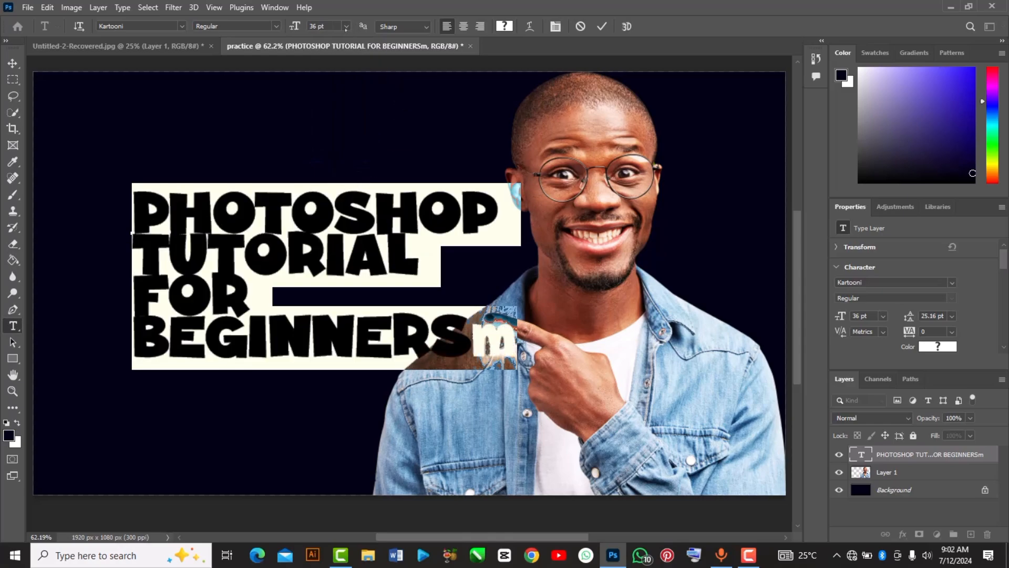
pyautogui.click(346, 26)
pyautogui.click(340, 105)
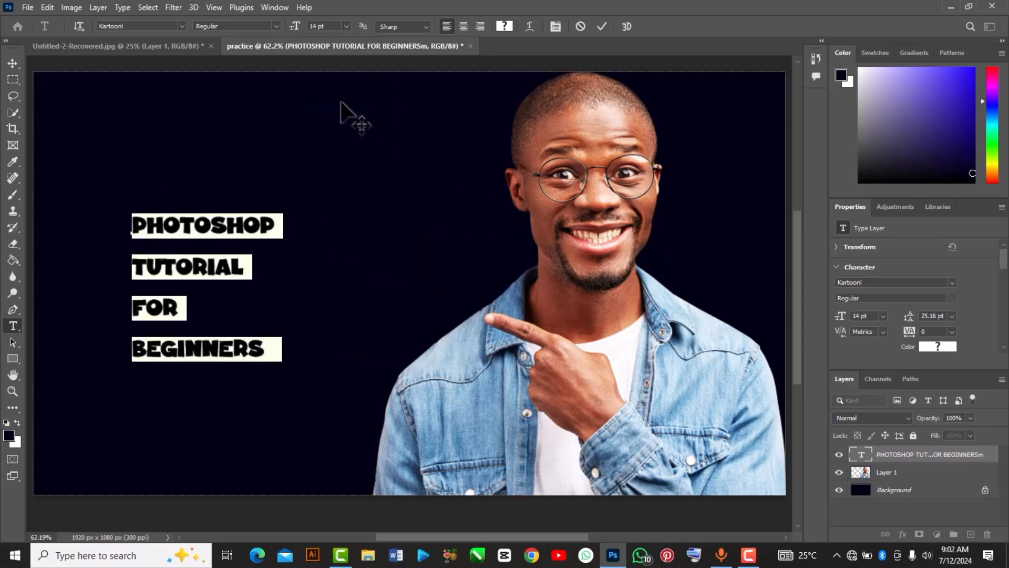
pyautogui.click(346, 27)
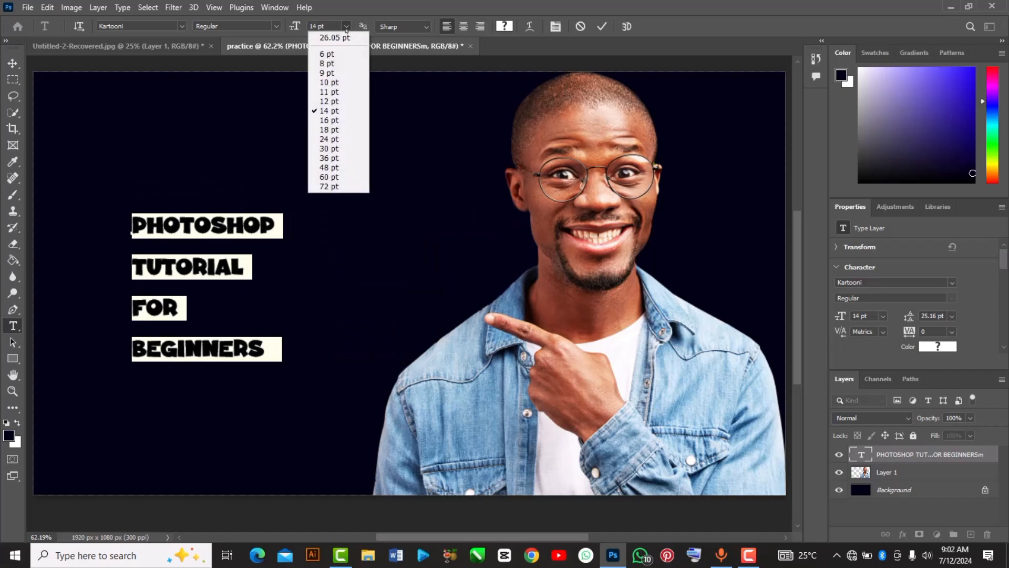
pyautogui.click(331, 130)
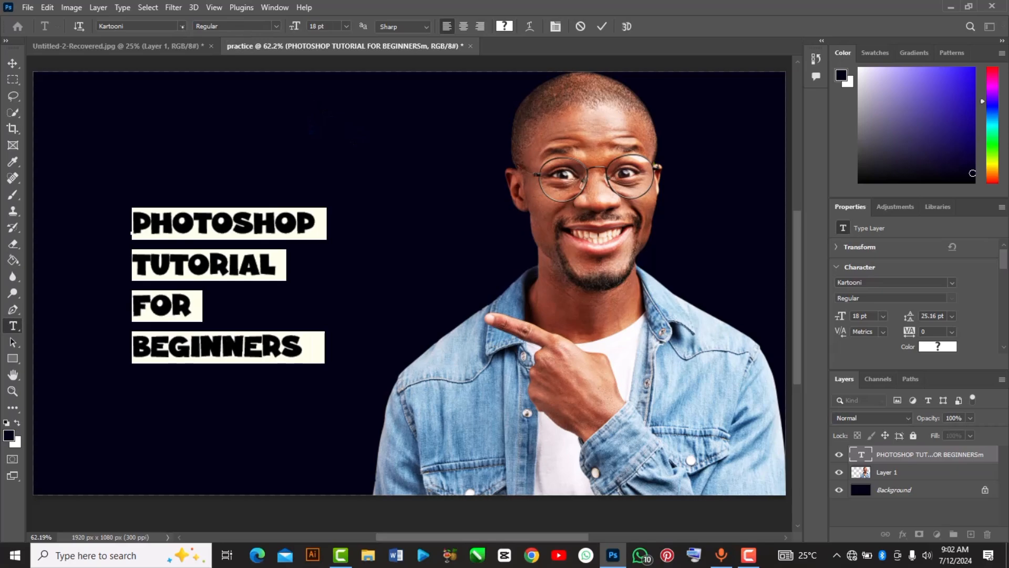
# - Change the title's font to Bebas Neue Bold and increase its size to 35 pt
pyautogui.click(182, 26)
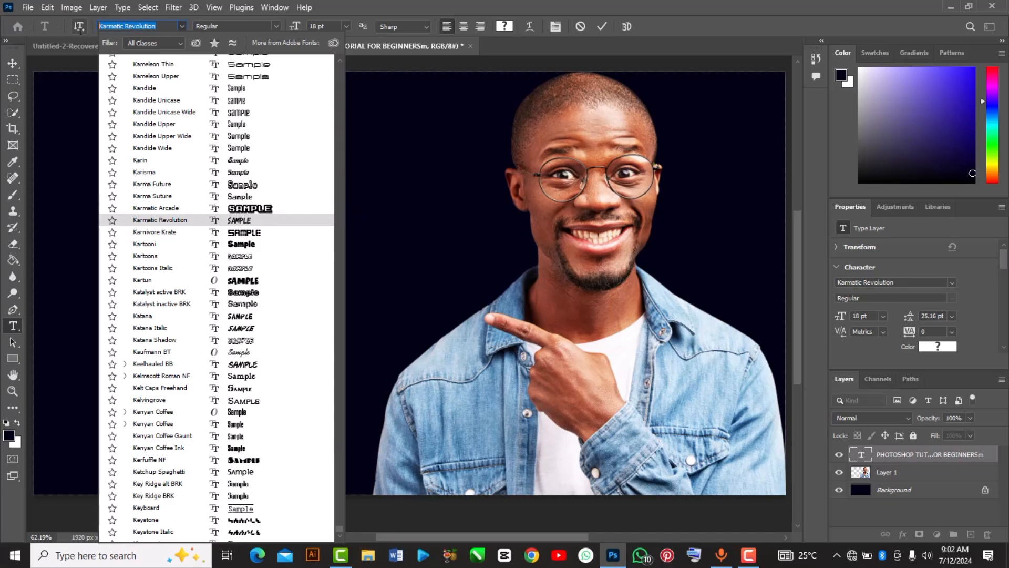
pyautogui.write('BEBAS')
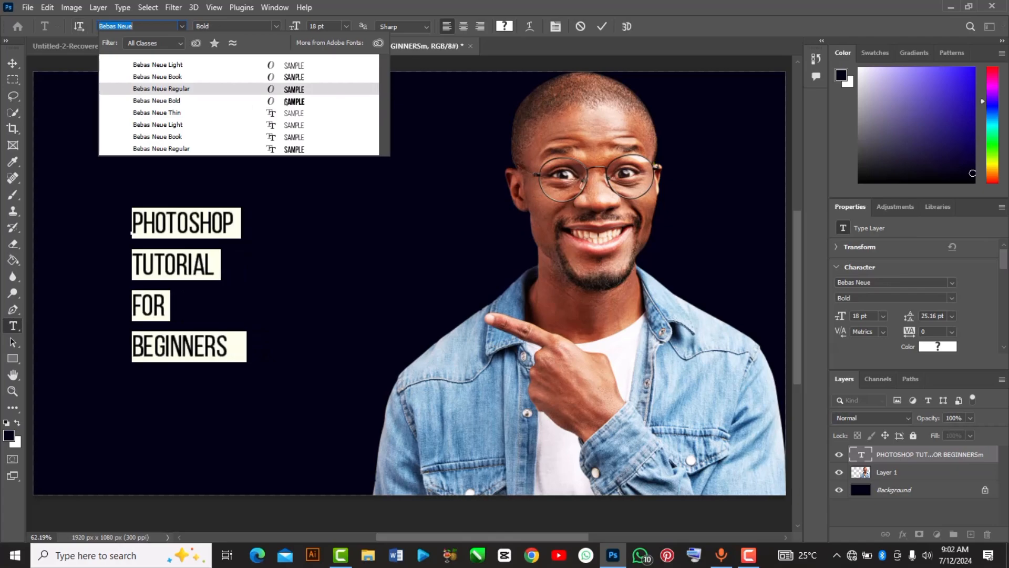
pyautogui.click(286, 103)
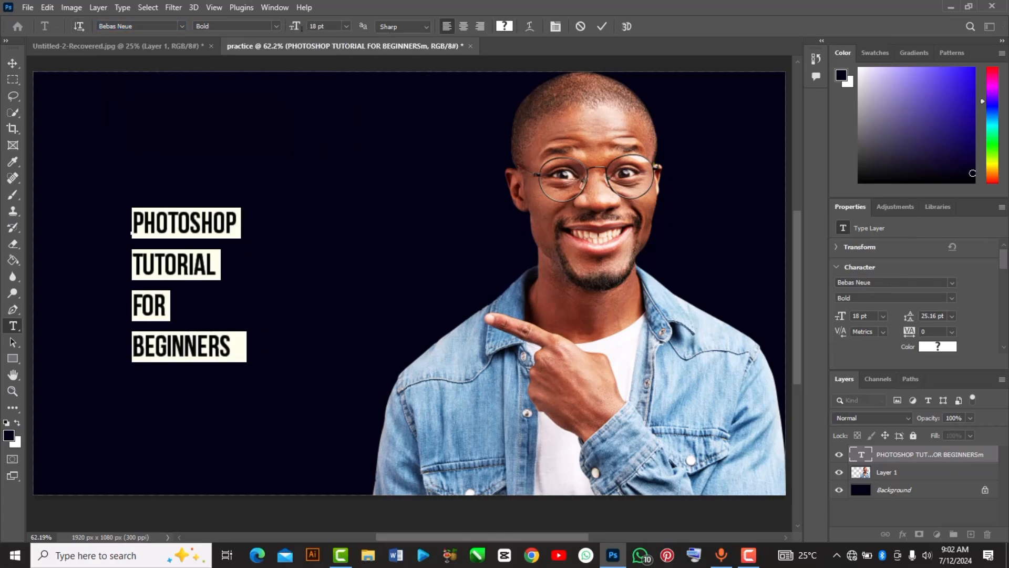
pyautogui.moveTo(292, 33); pyautogui.dragTo(297, 32)
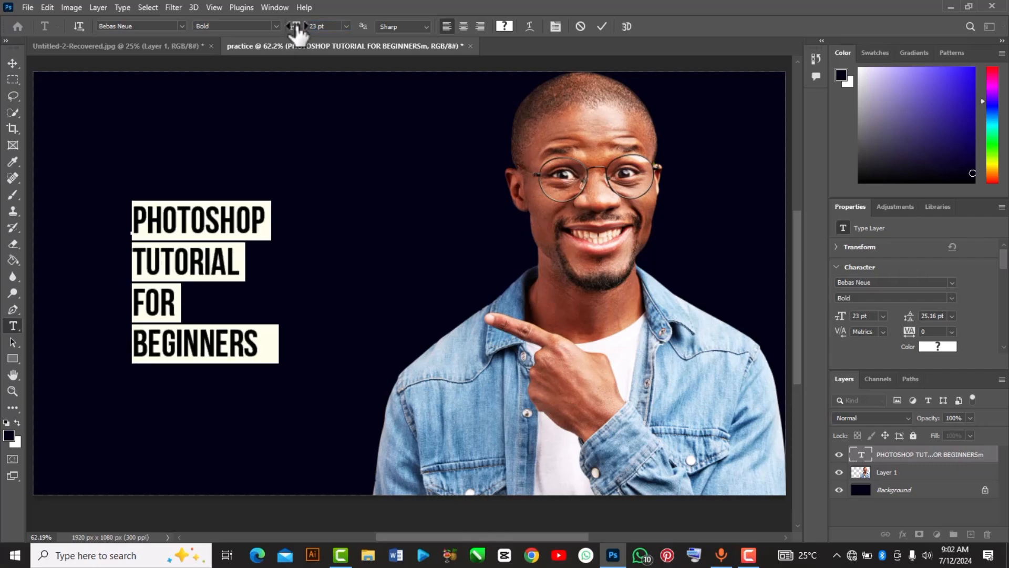
pyautogui.moveTo(298, 31); pyautogui.dragTo(305, 33)
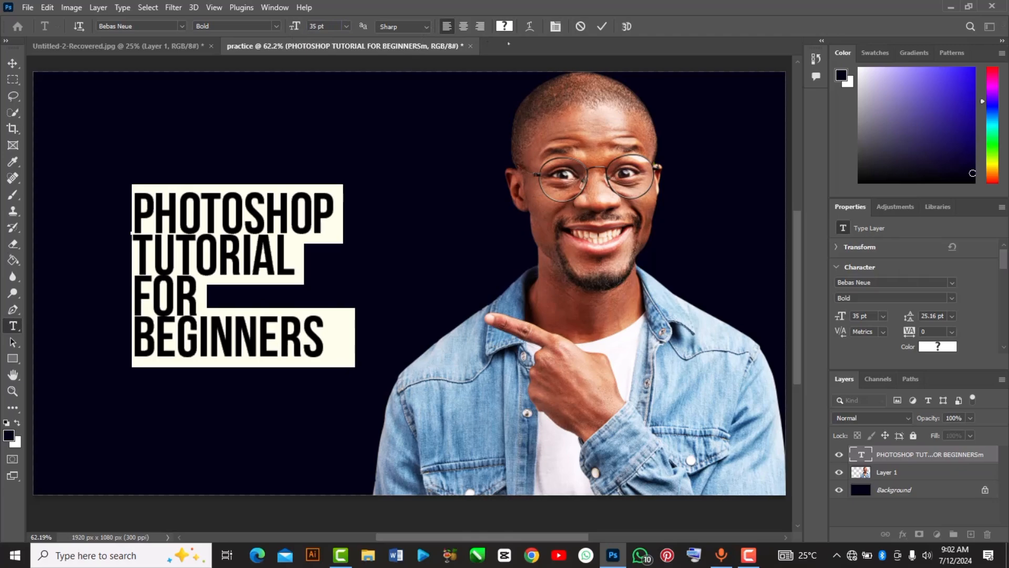
# - Try vertical scales of 150% and 50% on the title text in the detailed character settings
pyautogui.click(556, 26)
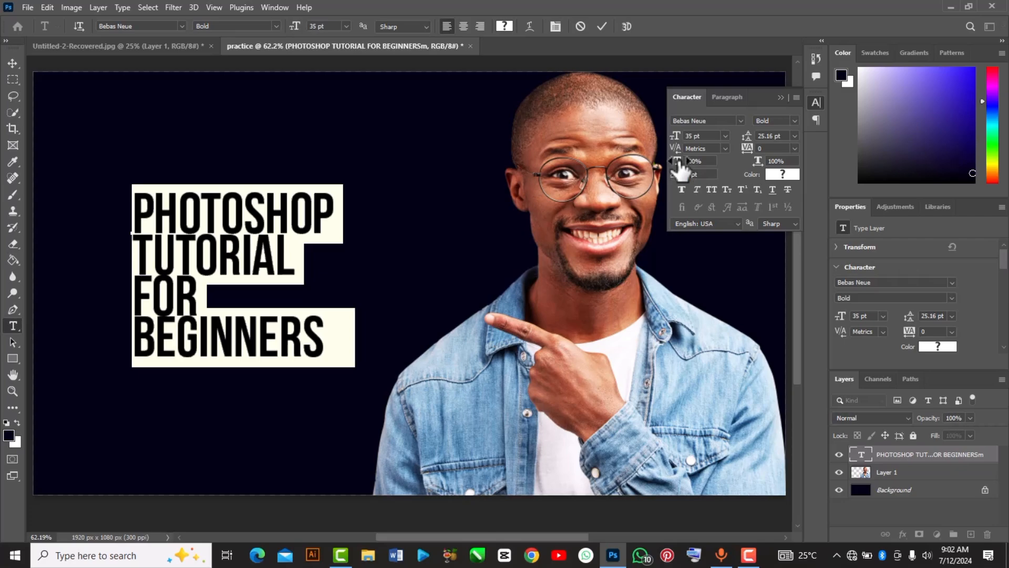
pyautogui.moveTo(681, 169); pyautogui.dragTo(680, 171)
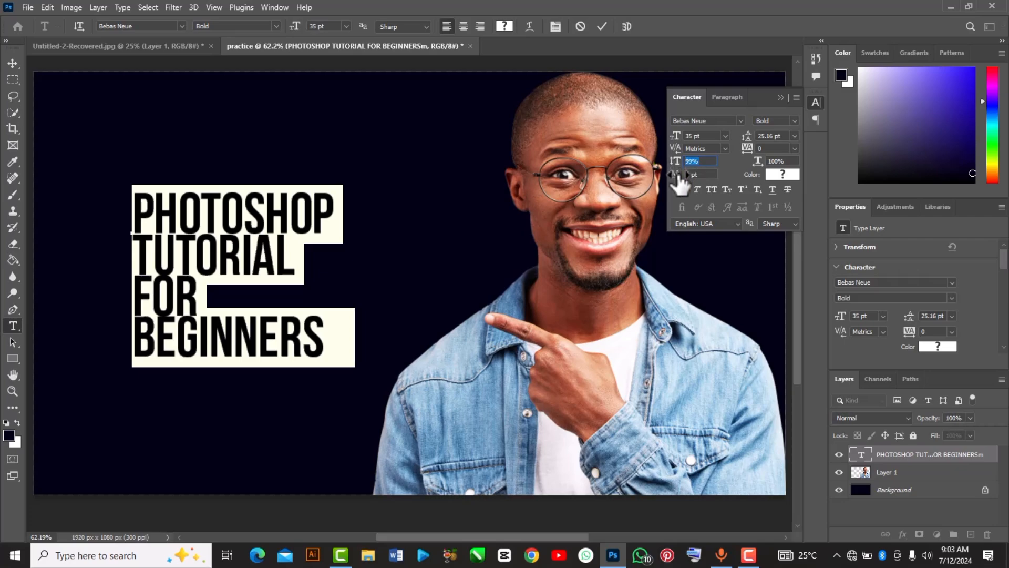
pyautogui.moveTo(678, 162)
pyautogui.mouseDown()
pyautogui.moveTo(681, 183)
pyautogui.moveTo(676, 142)
pyautogui.mouseUp()
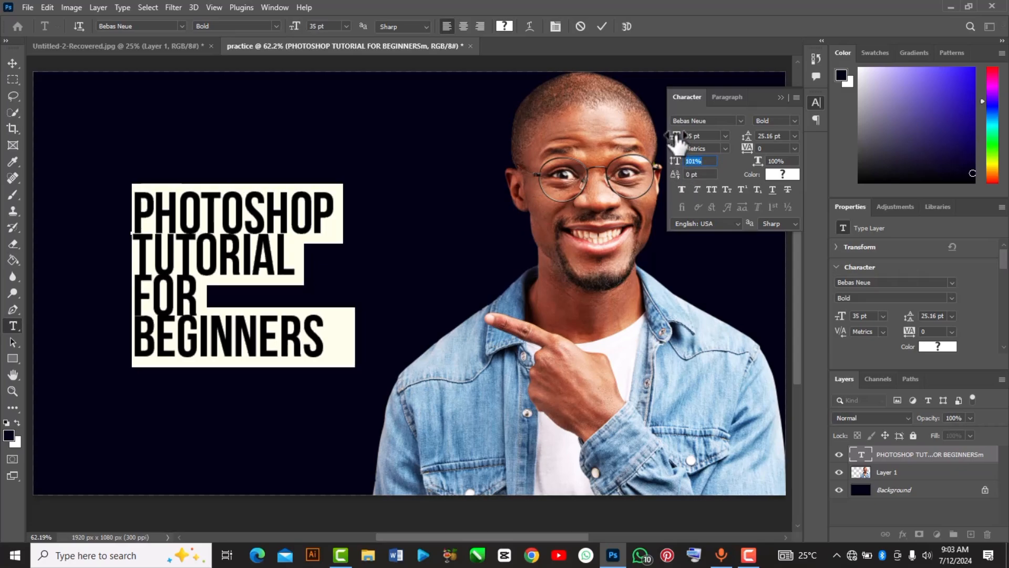
pyautogui.click(699, 161)
pyautogui.moveTo(693, 161); pyautogui.dragTo(658, 167)
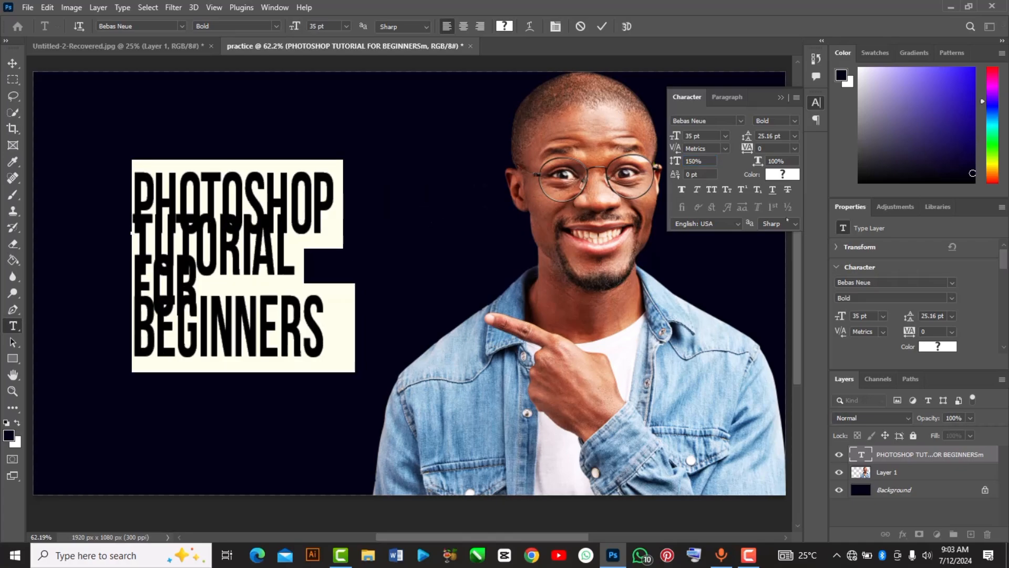
pyautogui.moveTo(686, 162); pyautogui.dragTo(679, 162)
pyautogui.write('5')
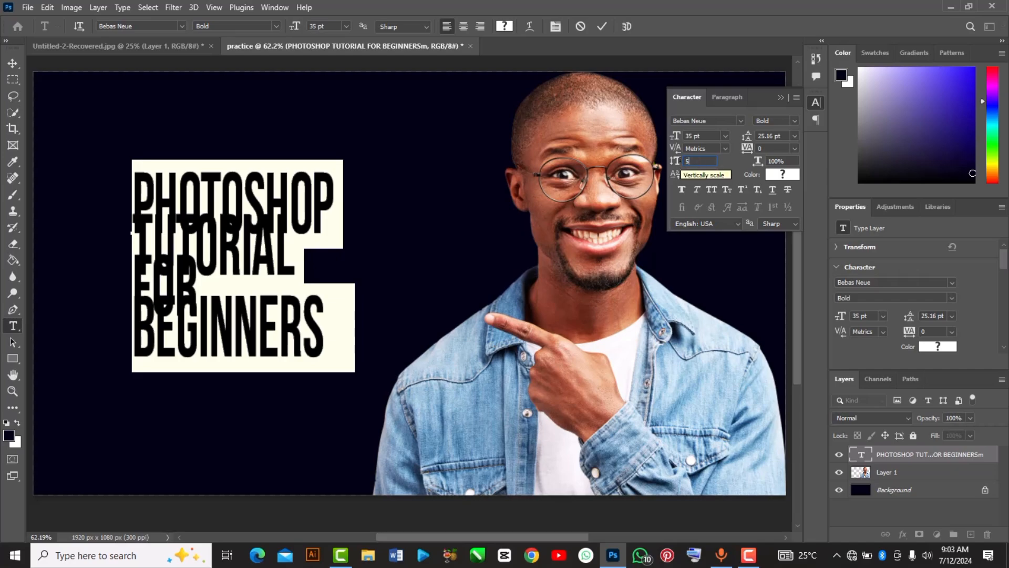
pyautogui.write('0')
pyautogui.press('Return')
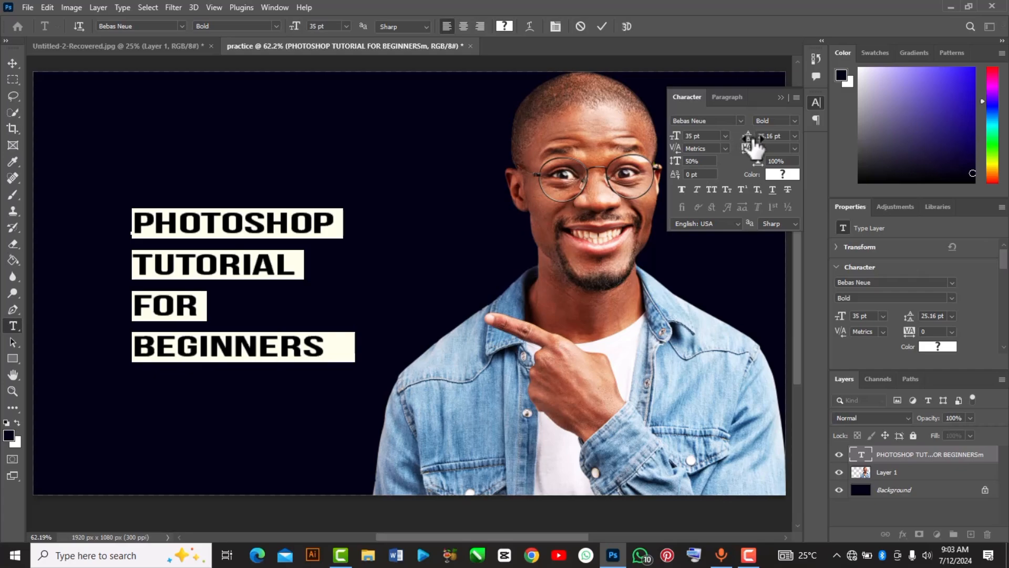
# - Increase the title's leading to 33 pt and reset its vertical scale to 100%
pyautogui.moveTo(753, 142); pyautogui.dragTo(723, 153)
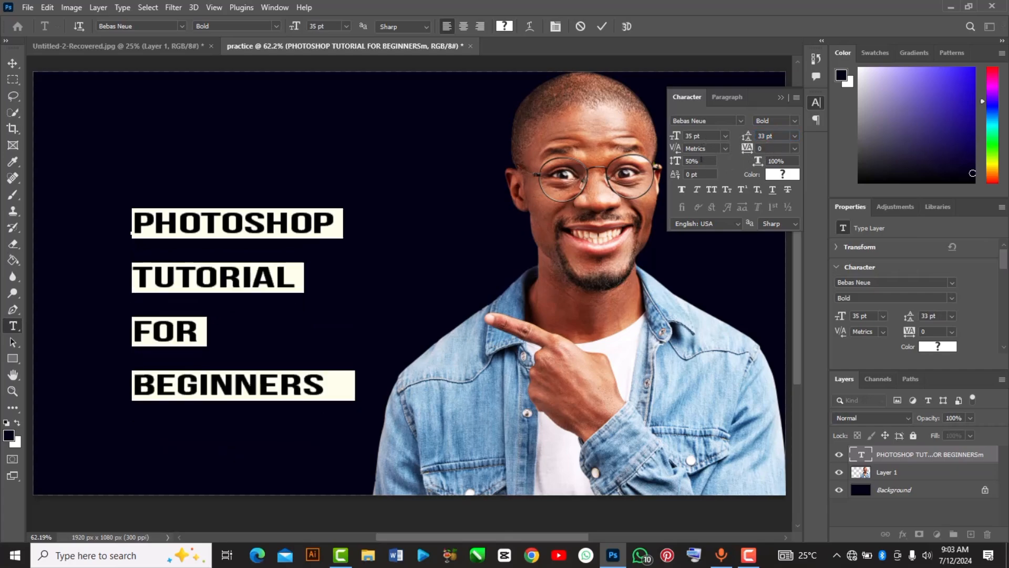
pyautogui.moveTo(686, 161); pyautogui.dragTo(687, 154)
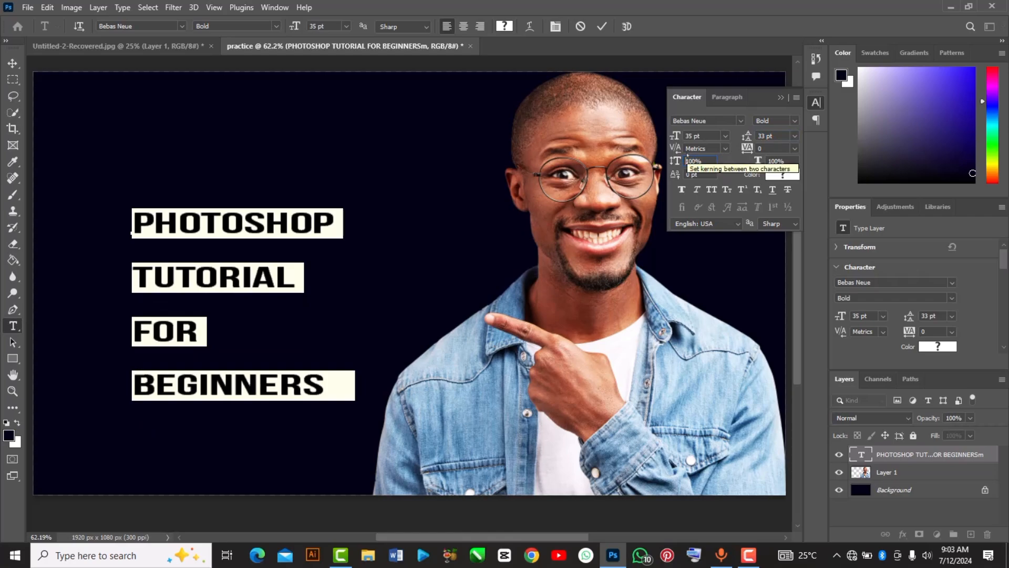
pyautogui.press('Return')
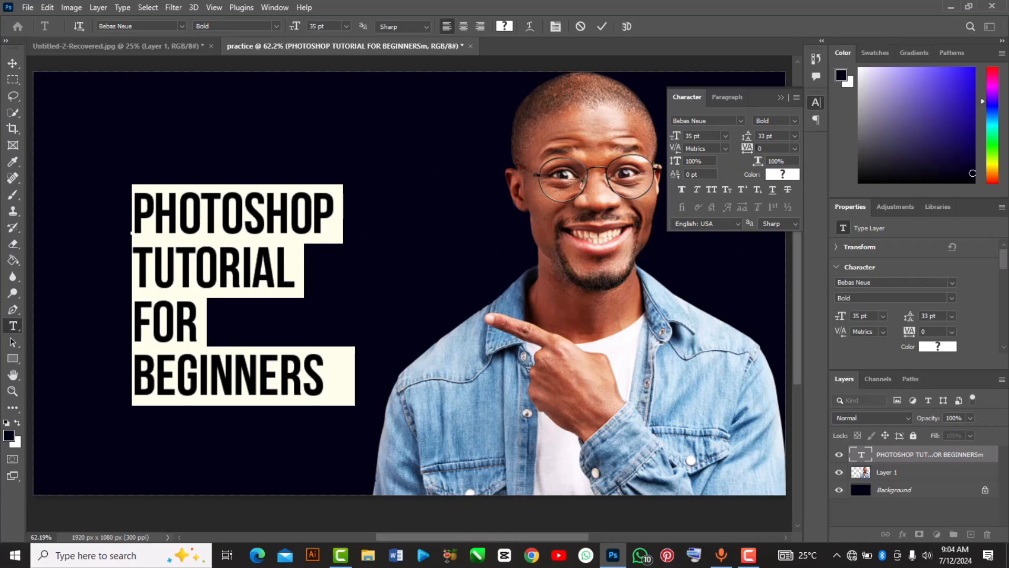
# - Set the title's tracking to -20 and its leading to 31 pt, and finish editing the text with the Move tool
pyautogui.moveTo(749, 152)
pyautogui.mouseDown()
pyautogui.moveTo(762, 157)
pyautogui.moveTo(741, 166)
pyautogui.moveTo(758, 164)
pyautogui.moveTo(750, 157)
pyautogui.mouseUp()
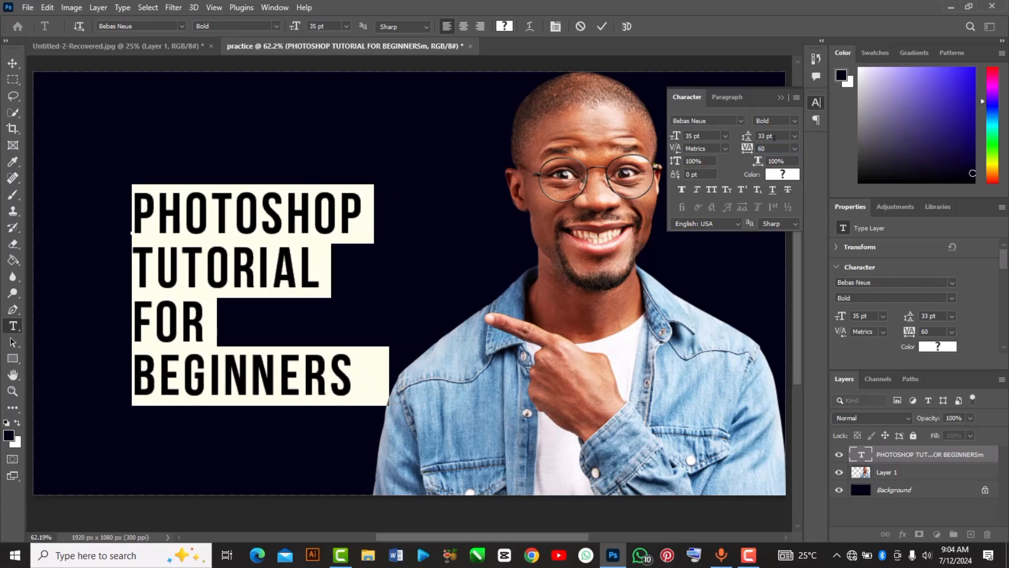
pyautogui.moveTo(750, 153); pyautogui.dragTo(746, 154)
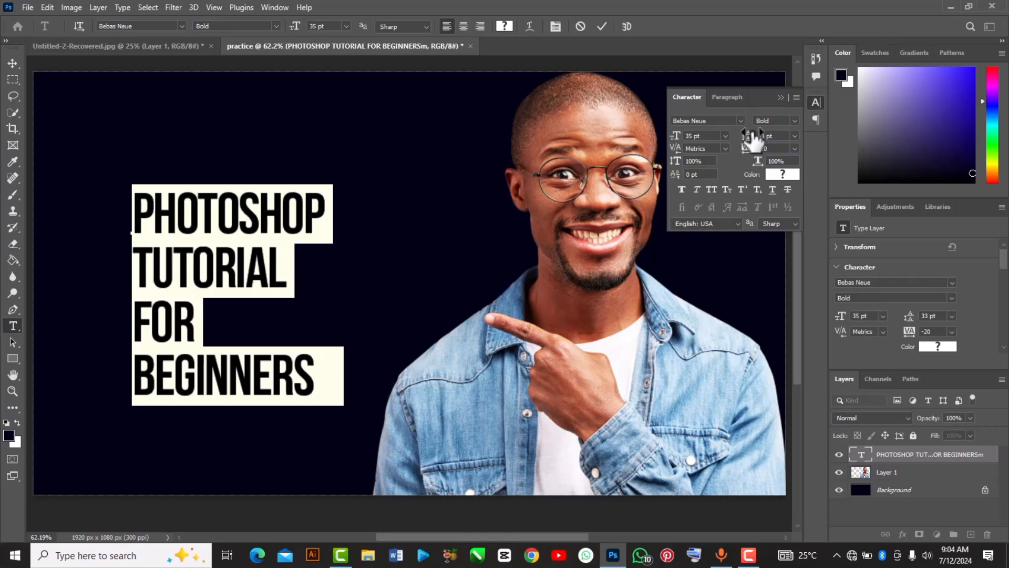
pyautogui.moveTo(752, 138); pyautogui.dragTo(754, 138)
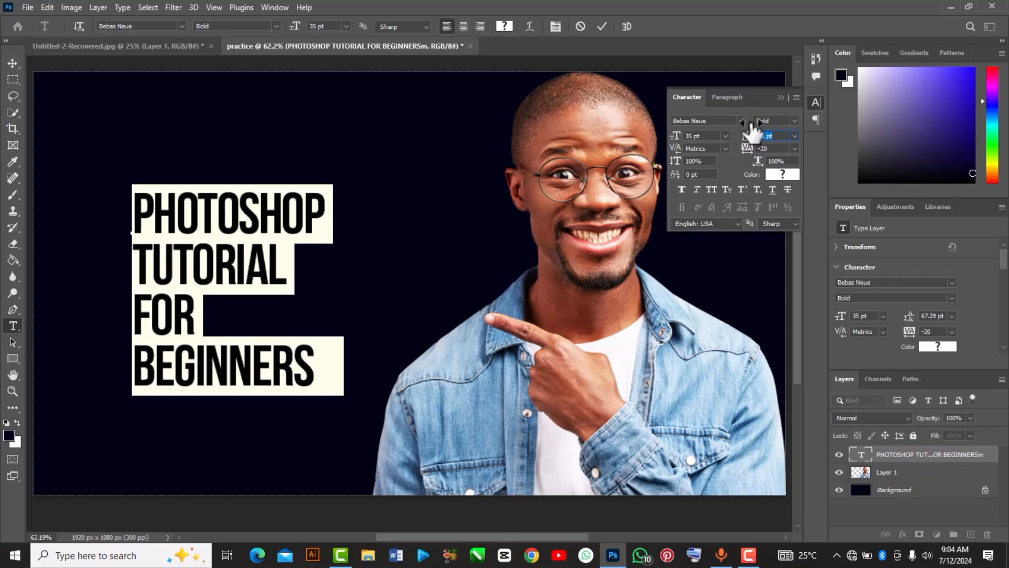
pyautogui.moveTo(751, 126); pyautogui.dragTo(763, 133)
pyautogui.hotkey('ctrl', 'Return')
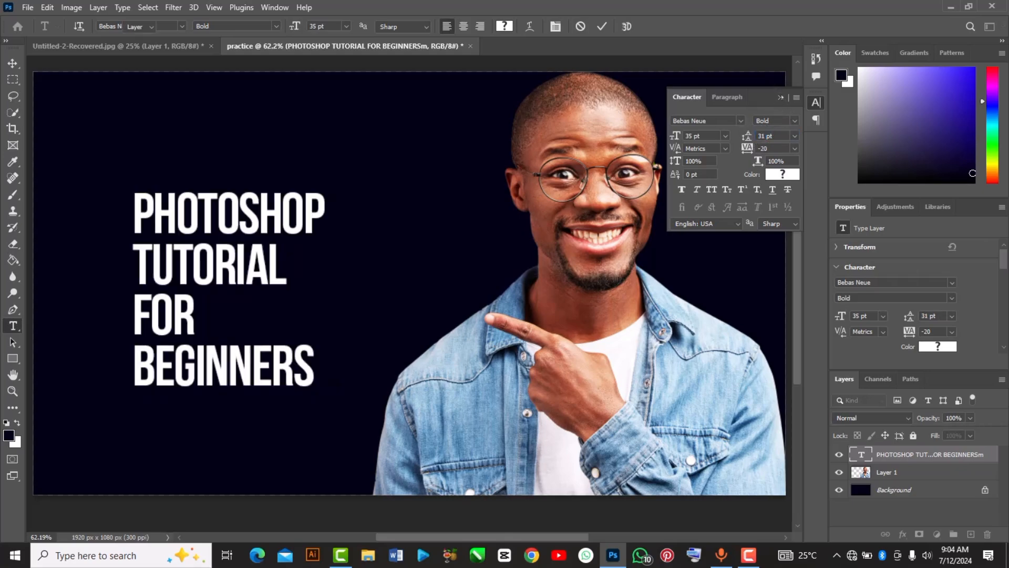
pyautogui.press('v')
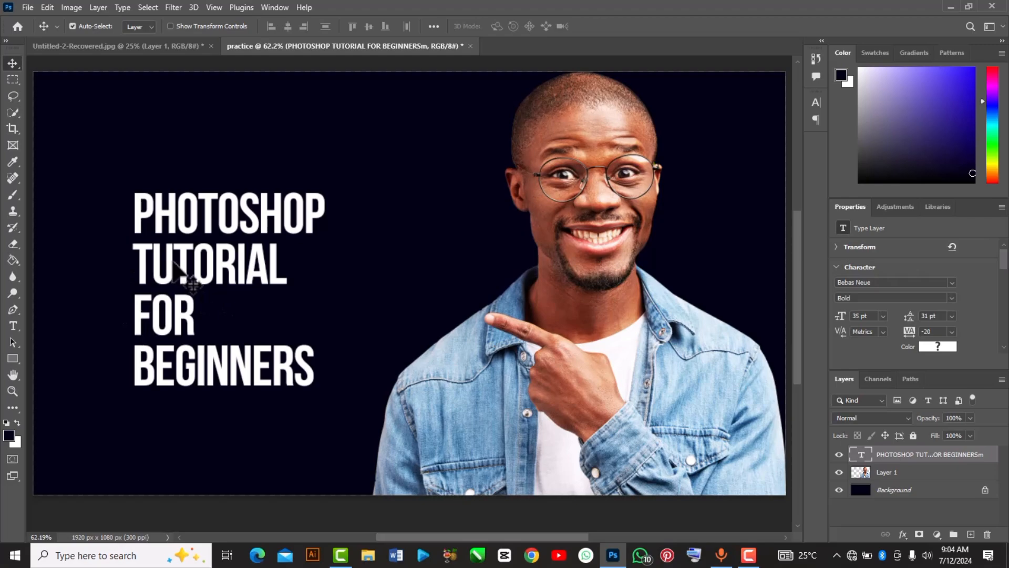
# - Select all of the title text and try the red bd4c4c and the greens 81bd4c and 7cd42f as its text color
pyautogui.doubleClick(861, 454)
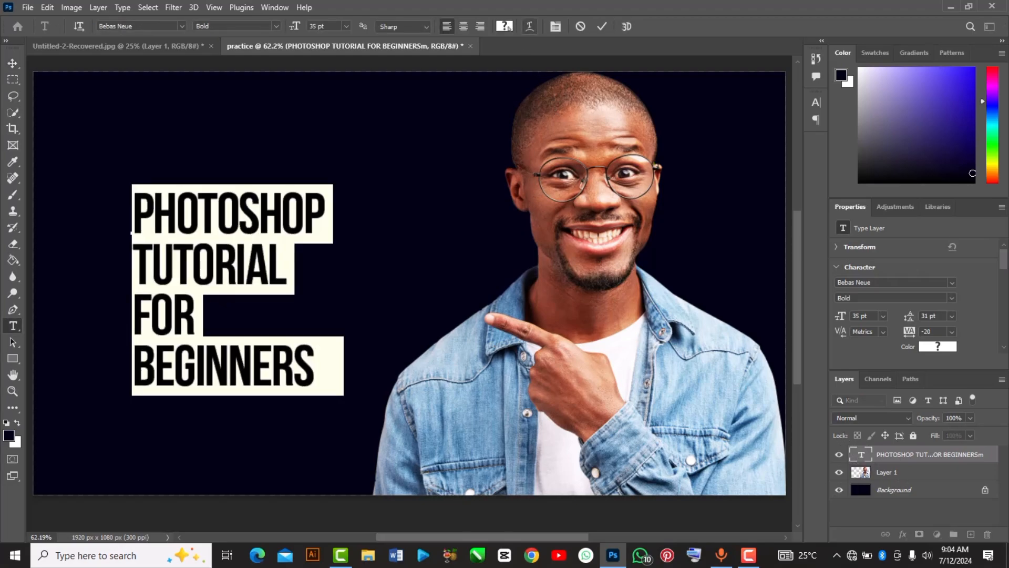
pyautogui.click(504, 27)
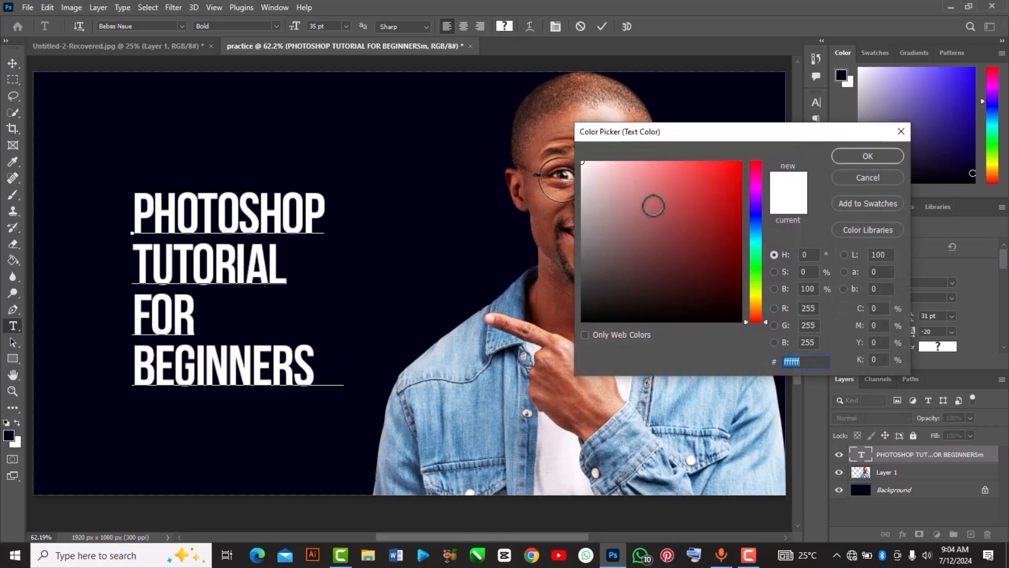
pyautogui.click(678, 203)
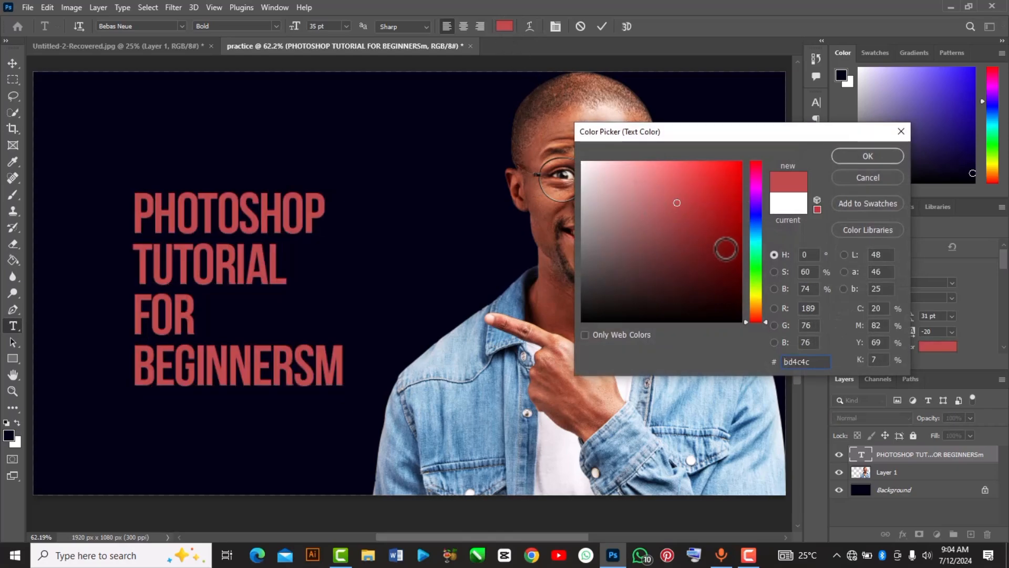
pyautogui.click(753, 282)
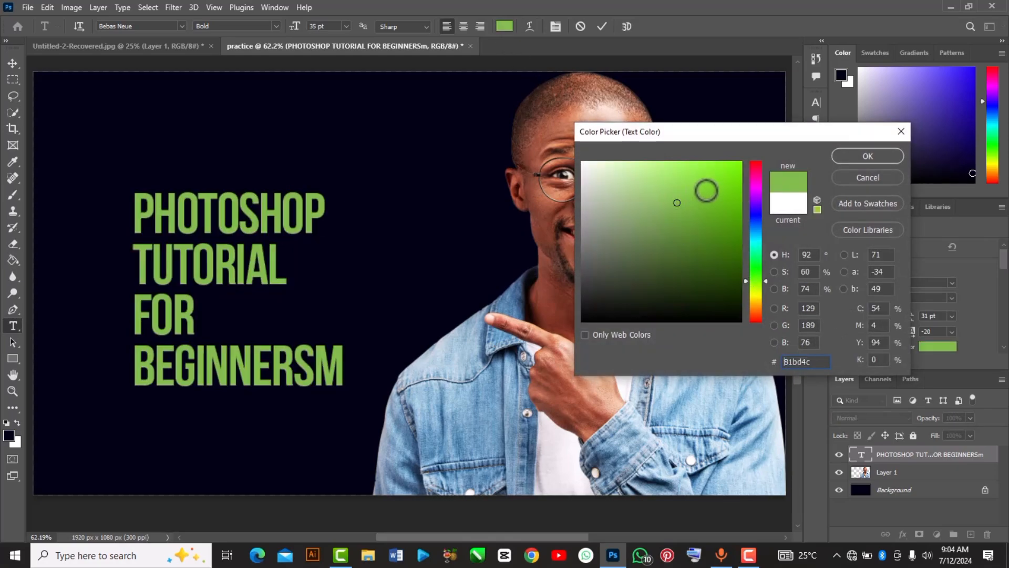
pyautogui.moveTo(704, 195); pyautogui.dragTo(706, 188)
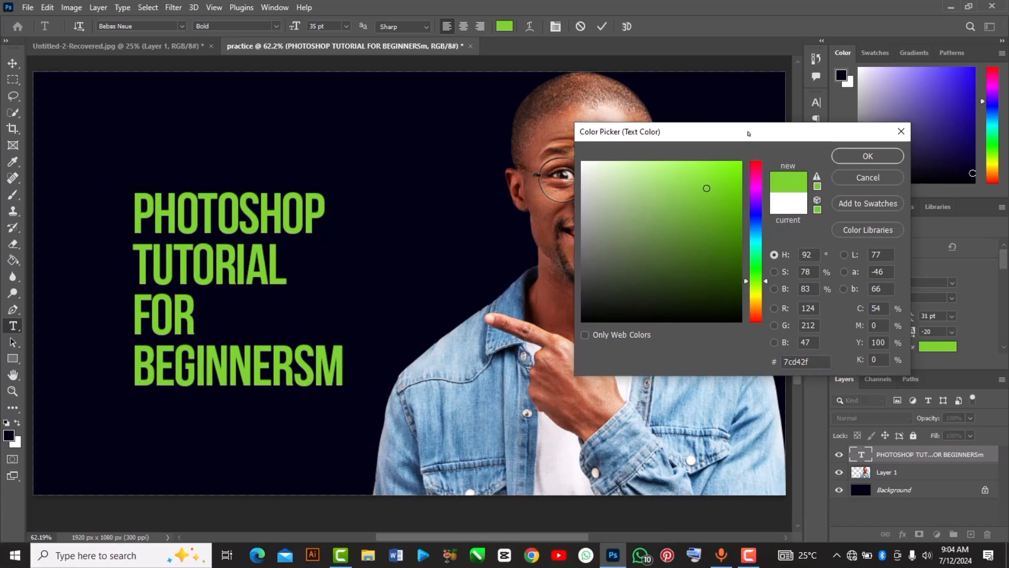
pyautogui.moveTo(749, 133); pyautogui.dragTo(757, 105)
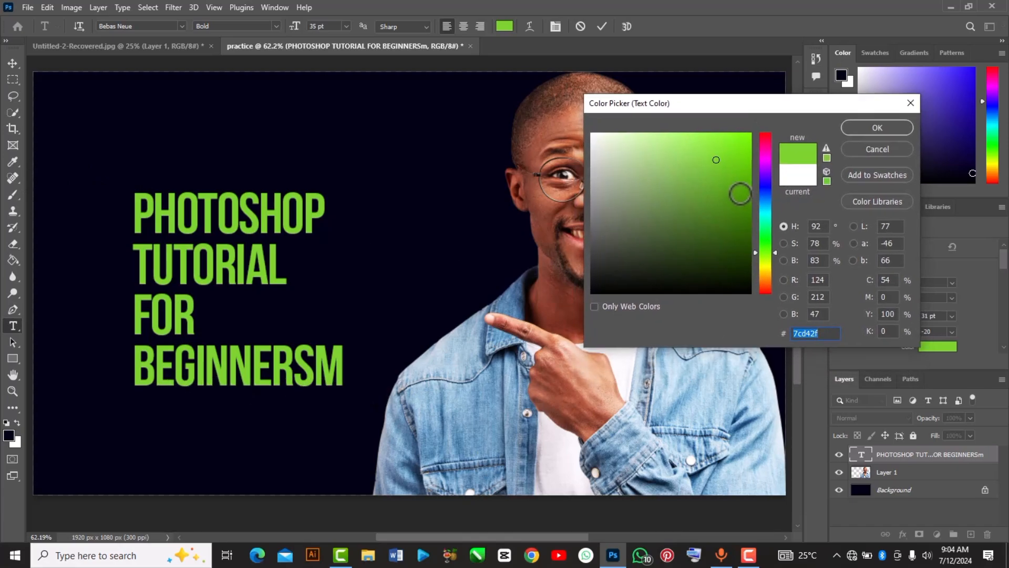
# - Set the title's text color to the off-white edf3e8 and finish editing the text
pyautogui.moveTo(741, 195)
pyautogui.mouseDown()
pyautogui.moveTo(687, 212)
pyautogui.moveTo(628, 187)
pyautogui.moveTo(604, 165)
pyautogui.moveTo(601, 143)
pyautogui.mouseUp()
pyautogui.click(598, 140)
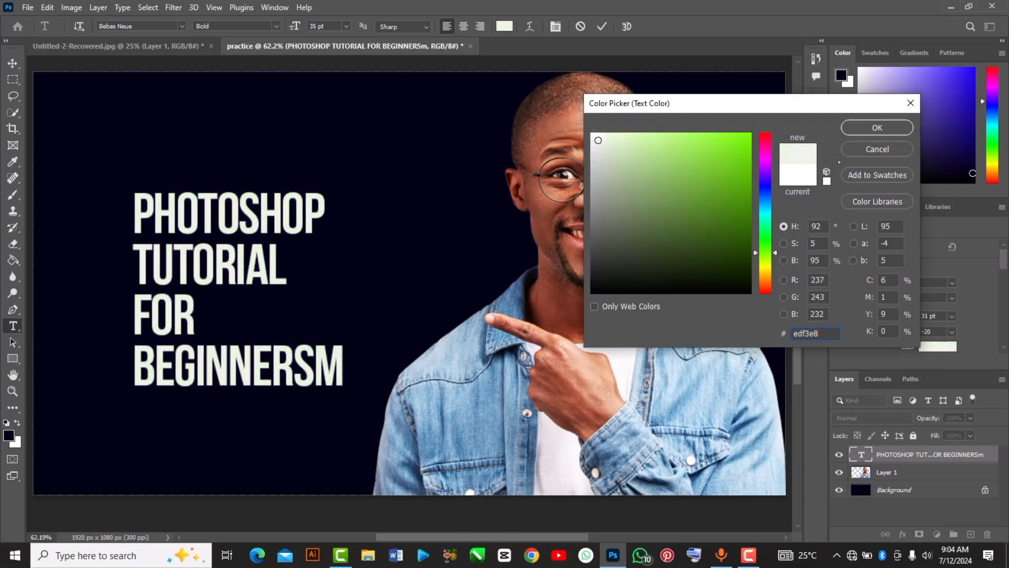
pyautogui.click(878, 127)
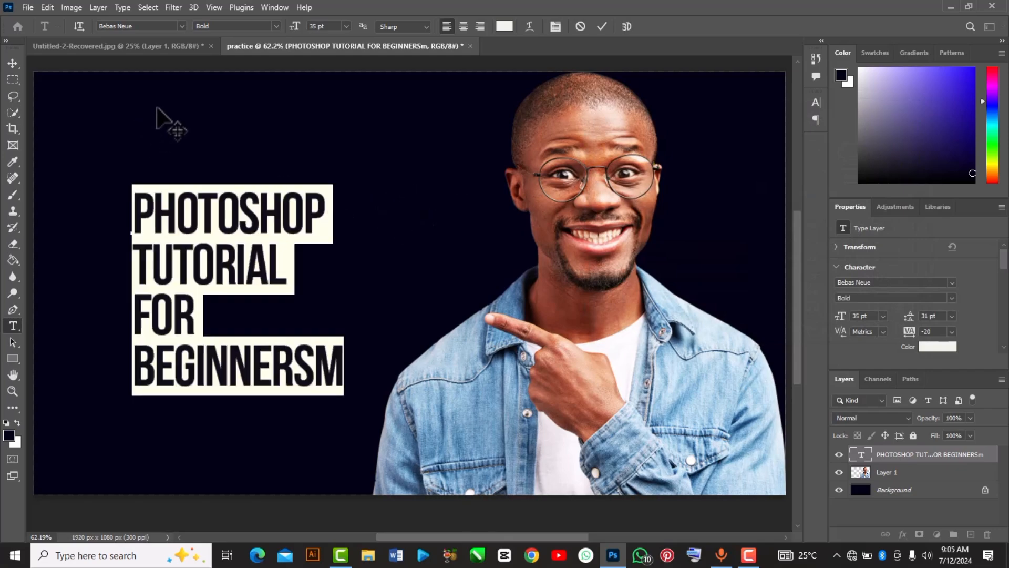
pyautogui.hotkey('ctrl', 't')
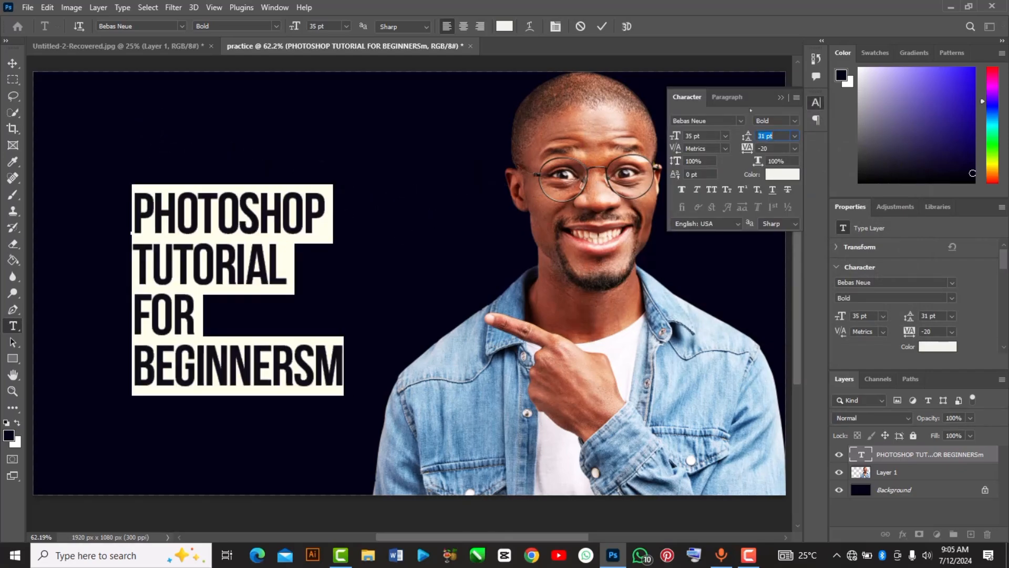
pyautogui.click(782, 98)
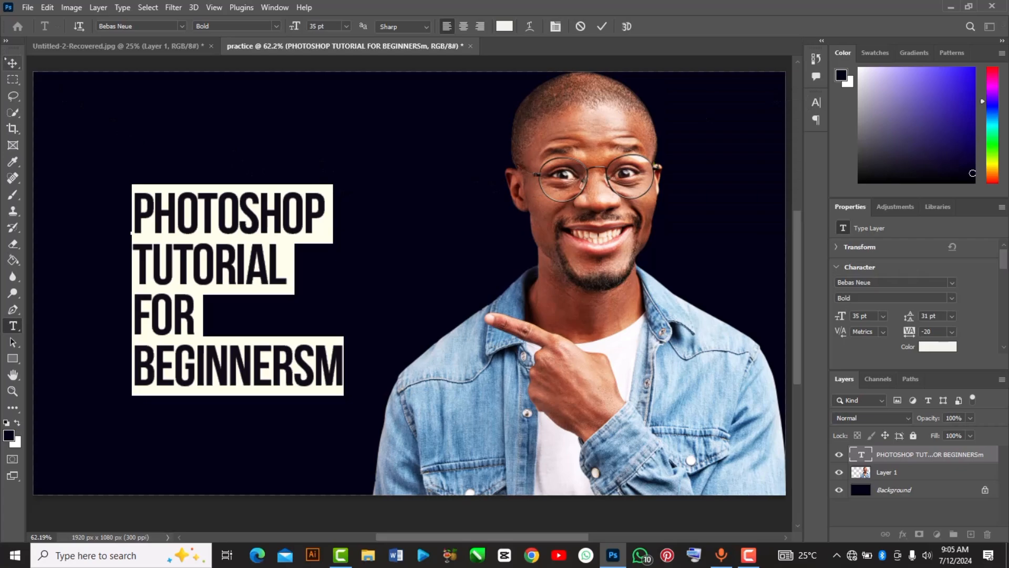
pyautogui.hotkey('ctrl', 'Return')
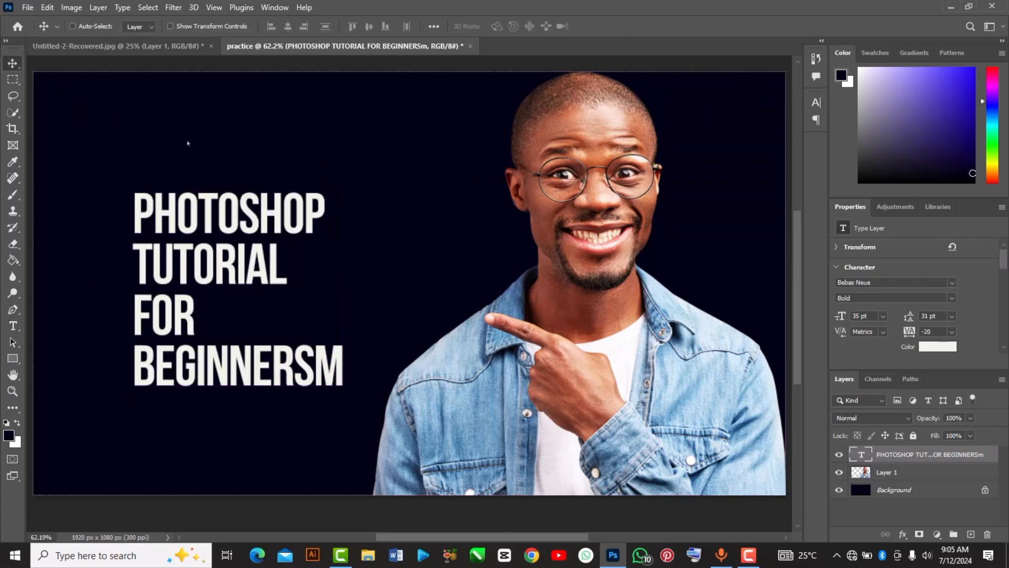
# - Scale the title proportionally to about 123% with Free Transform and reposition it at about X 571.5 px, Y 582 px
pyautogui.hotkey('ctrl', 't')
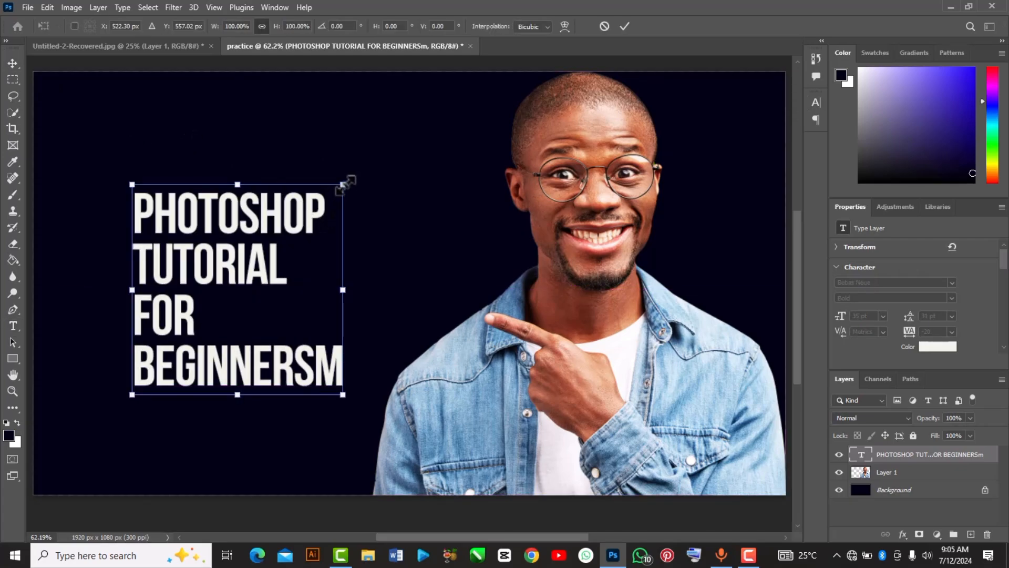
pyautogui.moveTo(342, 184); pyautogui.dragTo(406, 142)
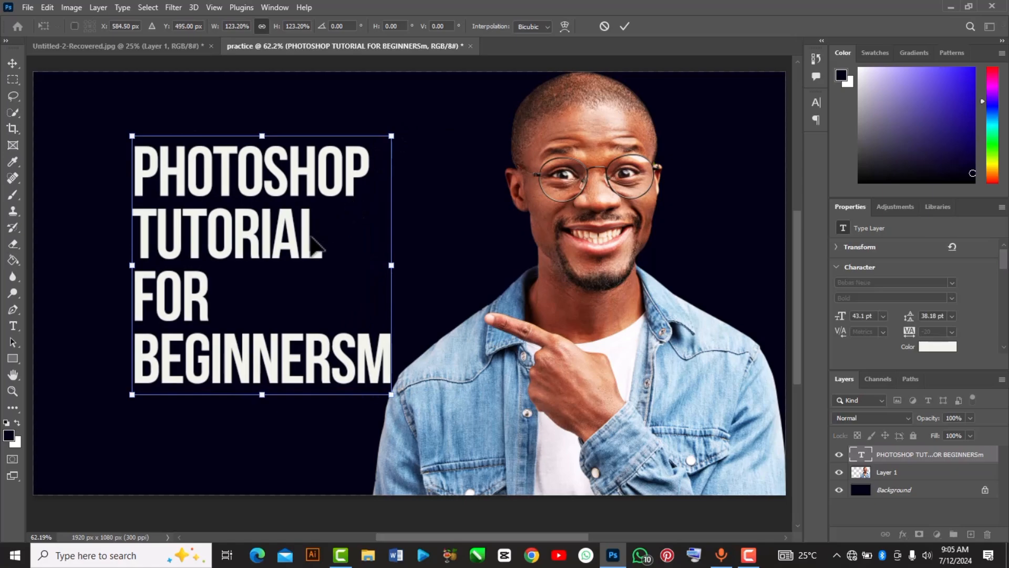
pyautogui.moveTo(309, 256); pyautogui.dragTo(305, 284)
pyautogui.rightClick(356, 231)
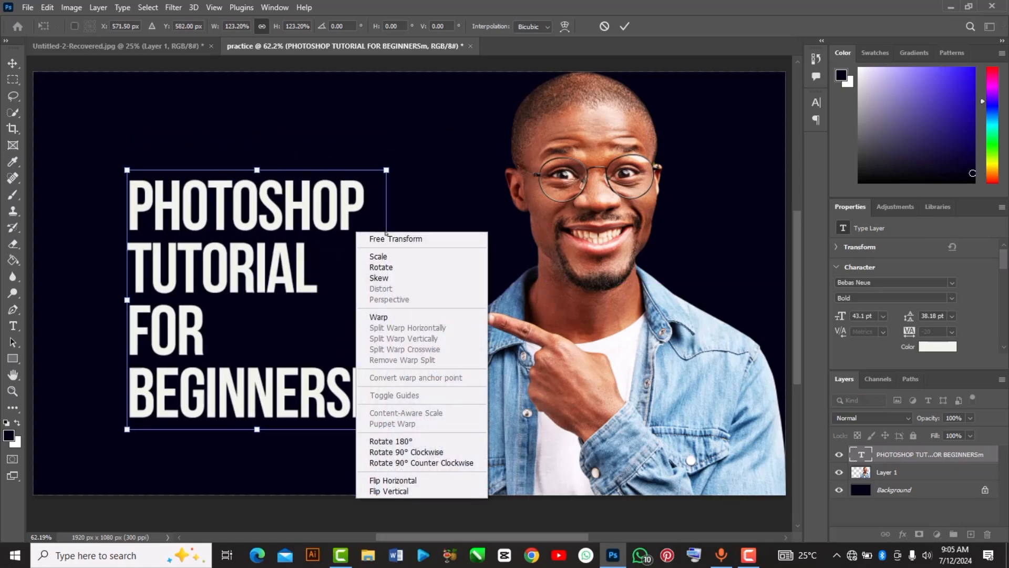
pyautogui.click(474, 187)
pyautogui.click(624, 27)
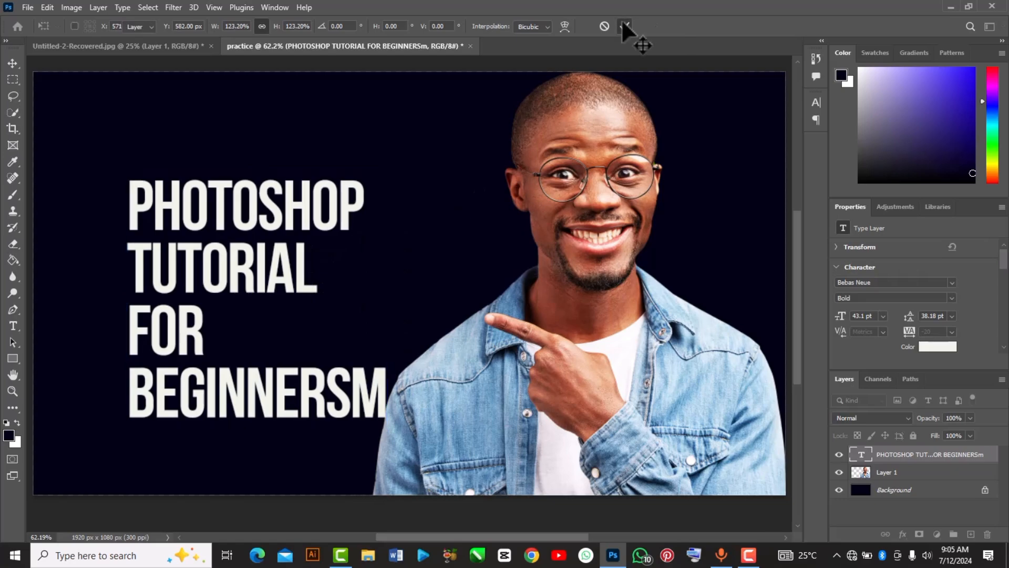
pyautogui.rightClick(450, 201)
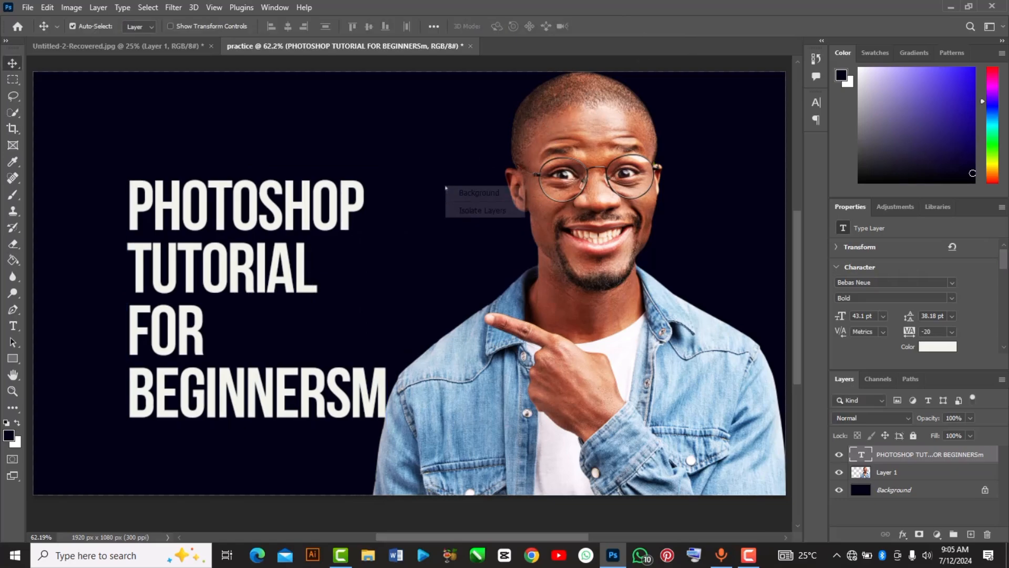
pyautogui.click(424, 205)
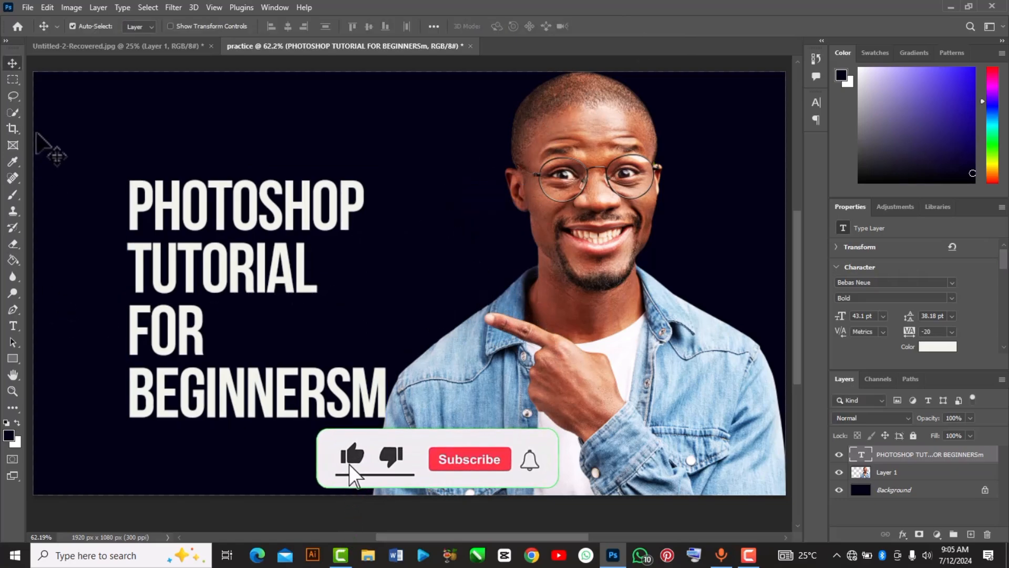
# - Move the title slightly up and left, and shift the portrait down slightly to about X 861 px, Y 34 px
pyautogui.click(13, 391)
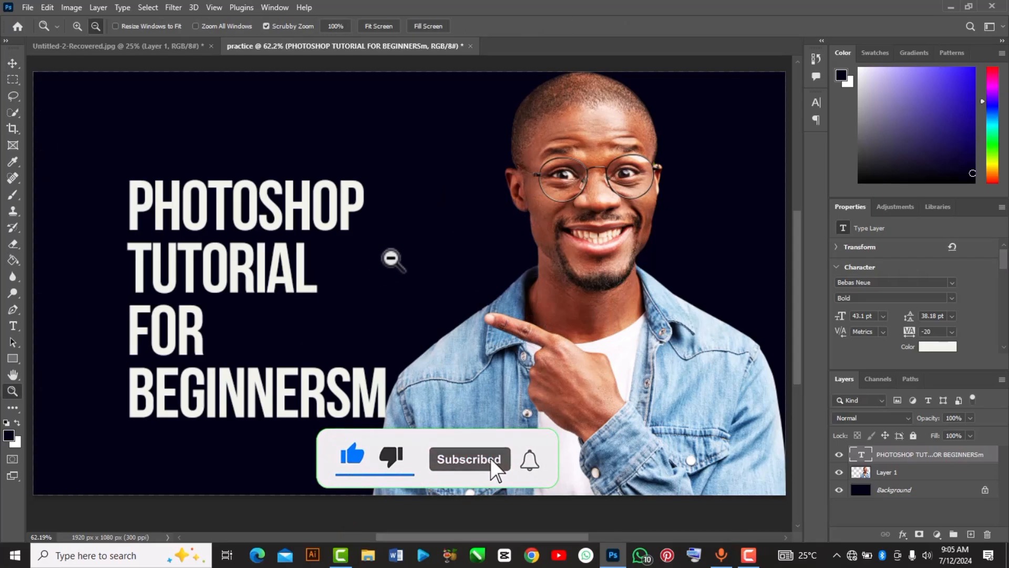
pyautogui.rightClick(392, 259)
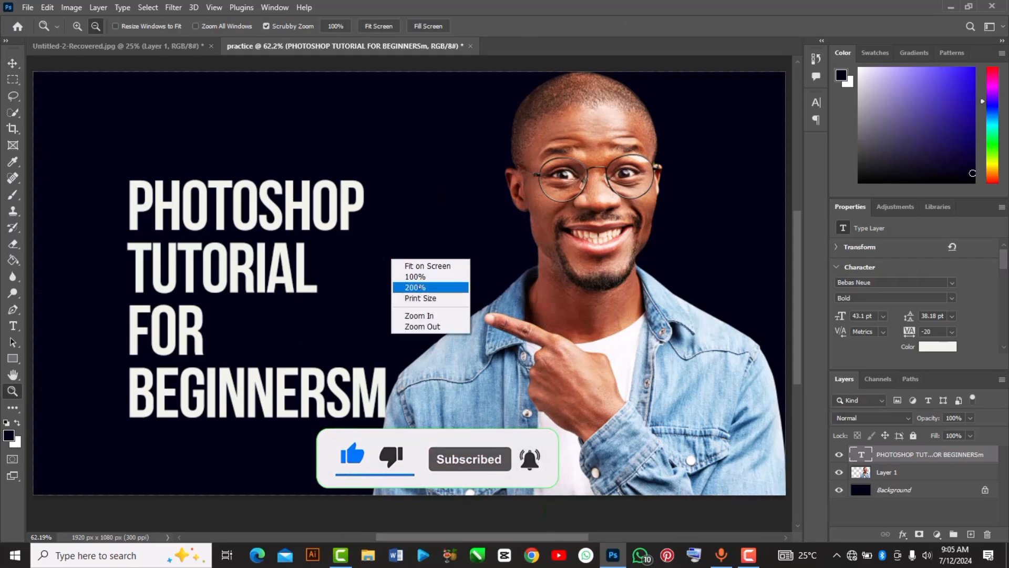
pyautogui.click(422, 326)
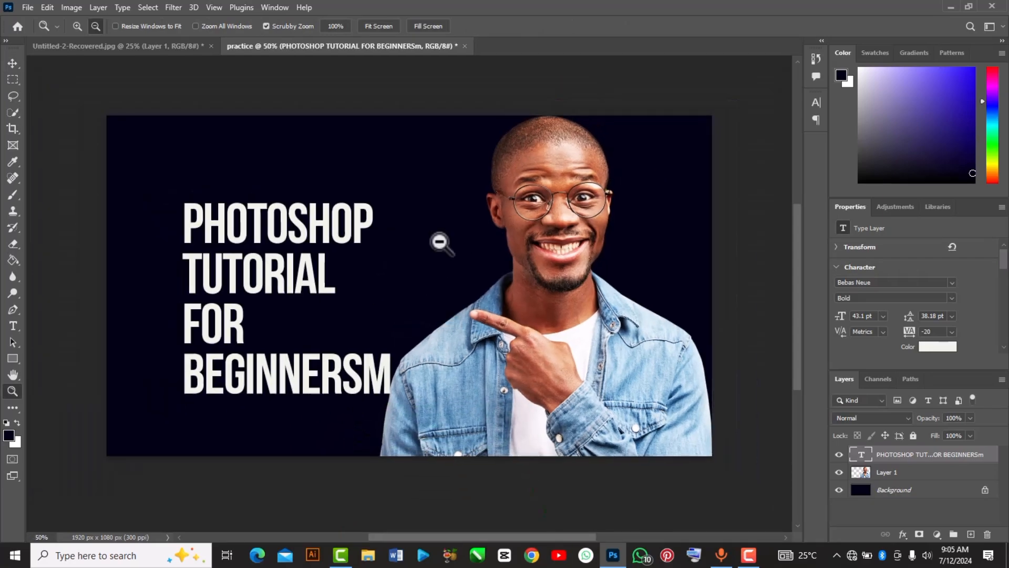
pyautogui.scroll(-3, 576, 286)
pyautogui.scroll(4, 577, 286)
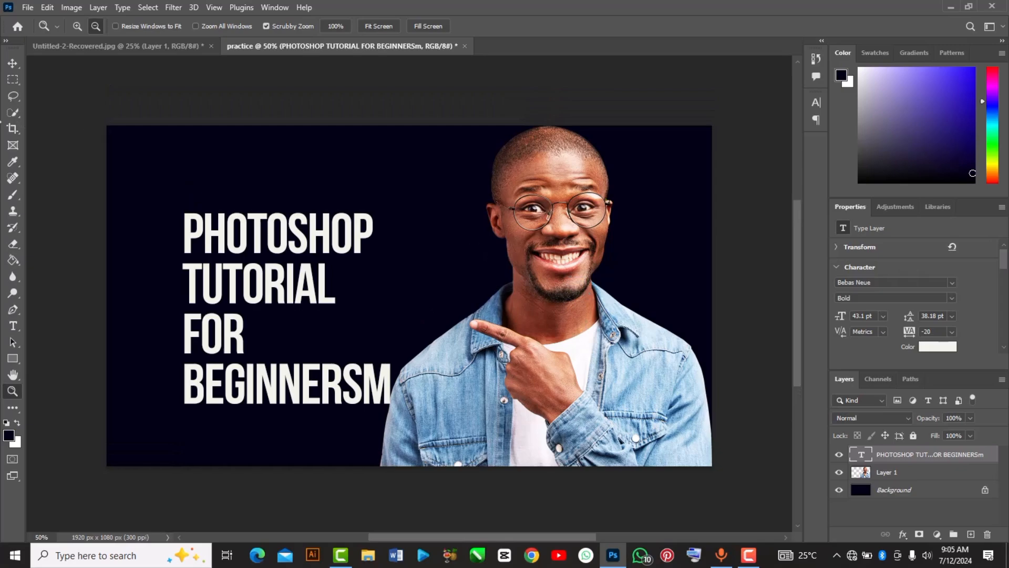
pyautogui.click(12, 63)
pyautogui.scroll(-2, 388, 231)
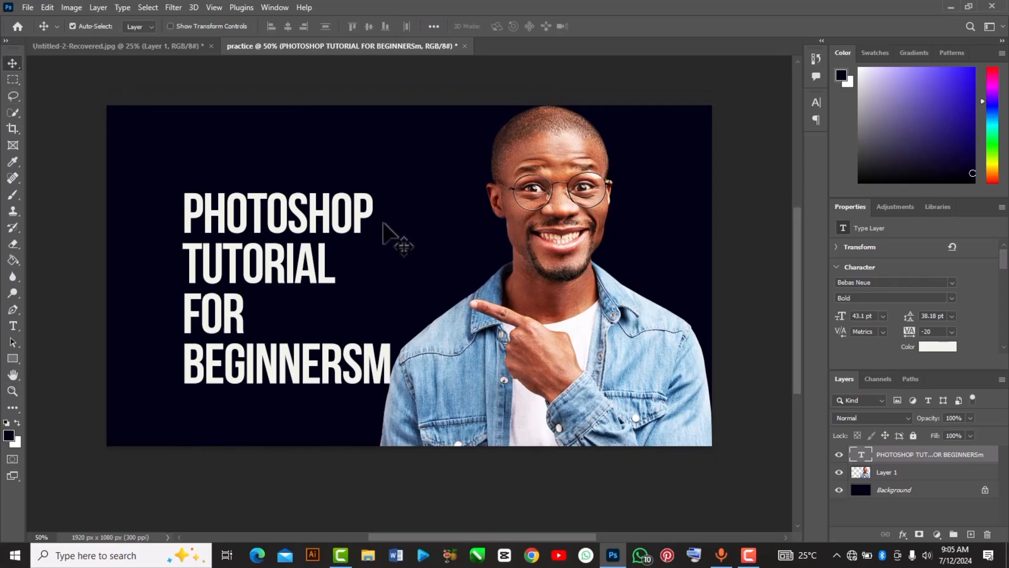
pyautogui.scroll(1, 384, 223)
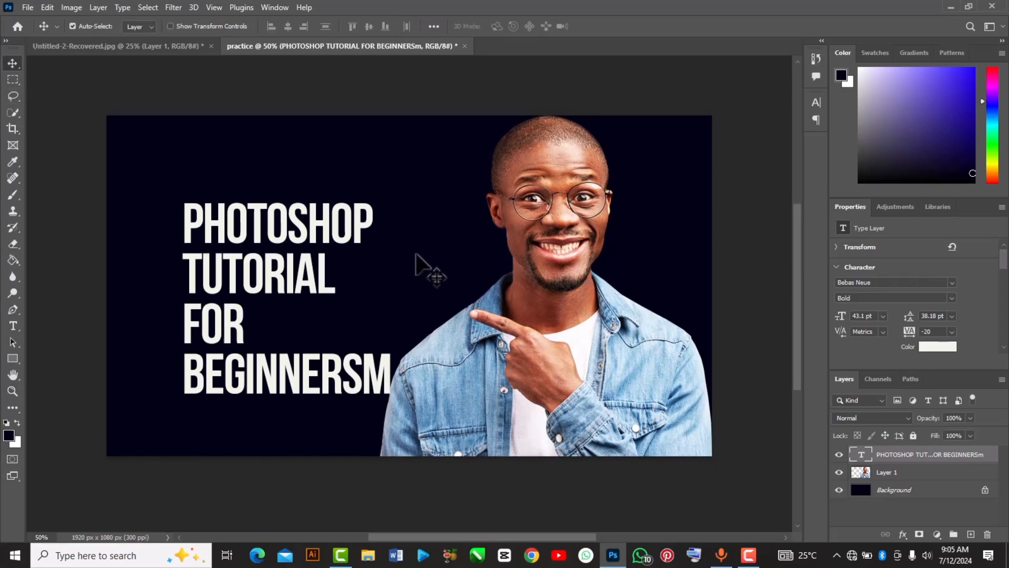
pyautogui.moveTo(363, 234)
pyautogui.mouseDown()
pyautogui.moveTo(378, 199)
pyautogui.moveTo(355, 227)
pyautogui.mouseUp()
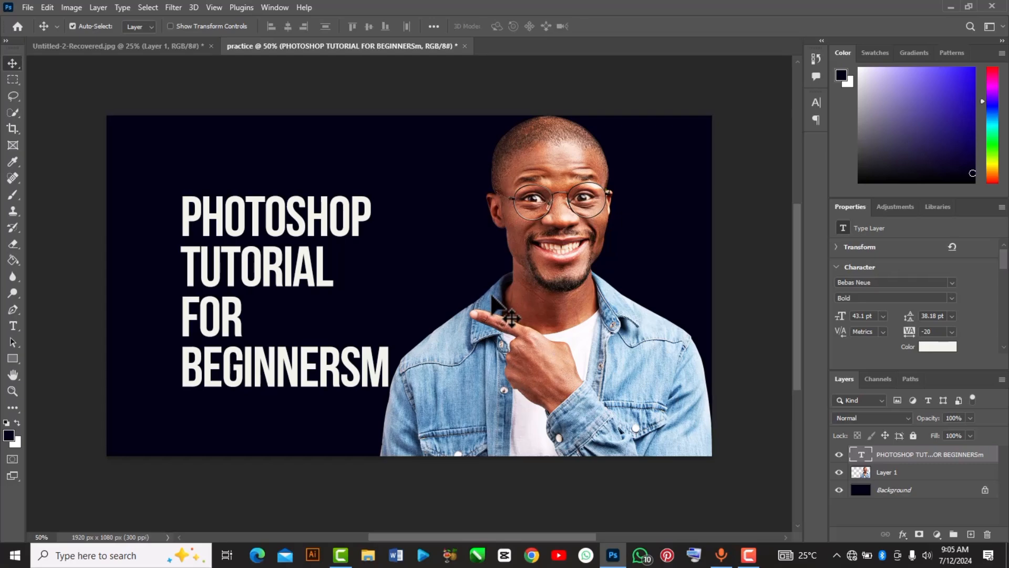
pyautogui.moveTo(551, 240); pyautogui.dragTo(553, 246)
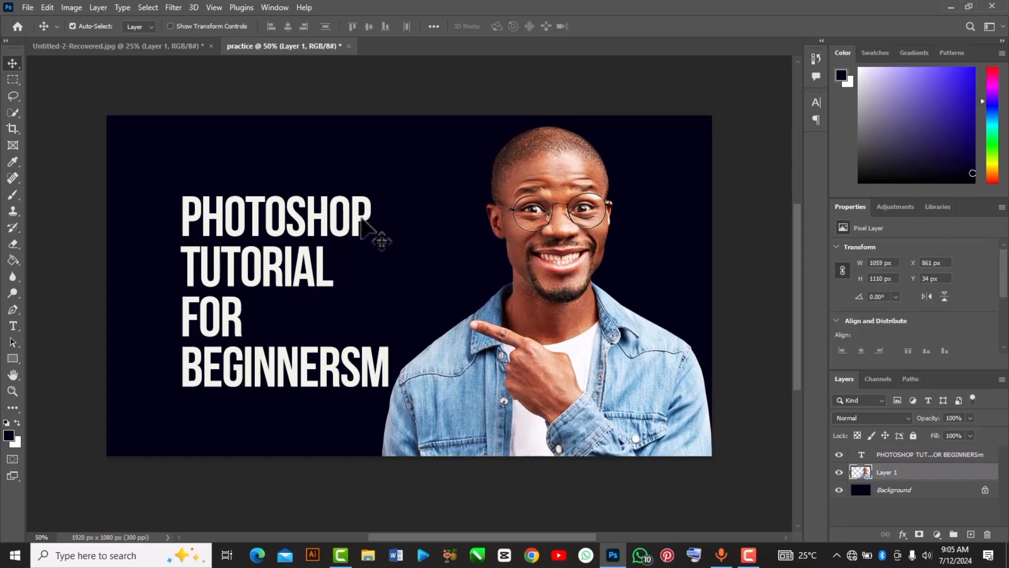
pyautogui.moveTo(372, 234); pyautogui.dragTo(356, 225)
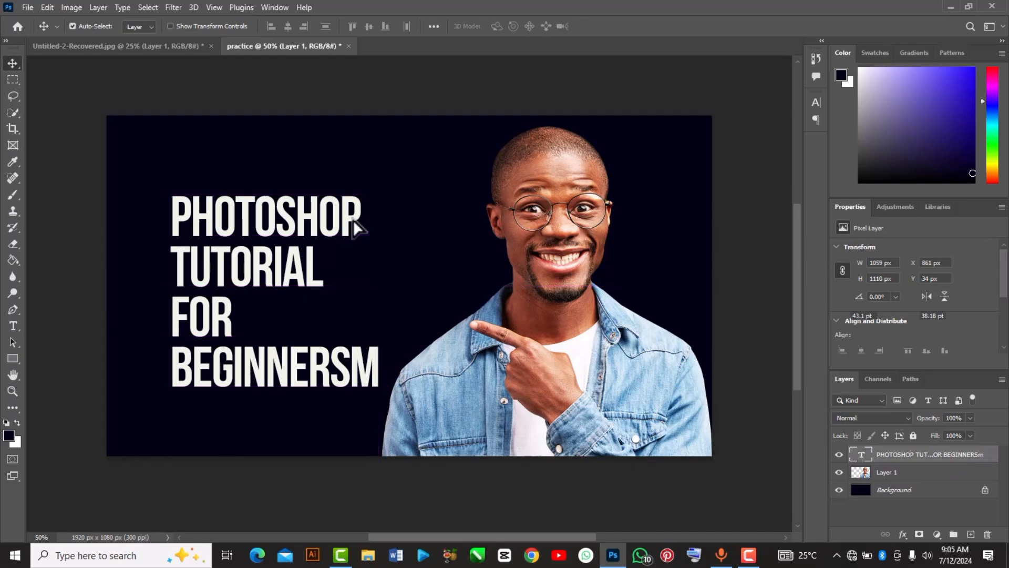